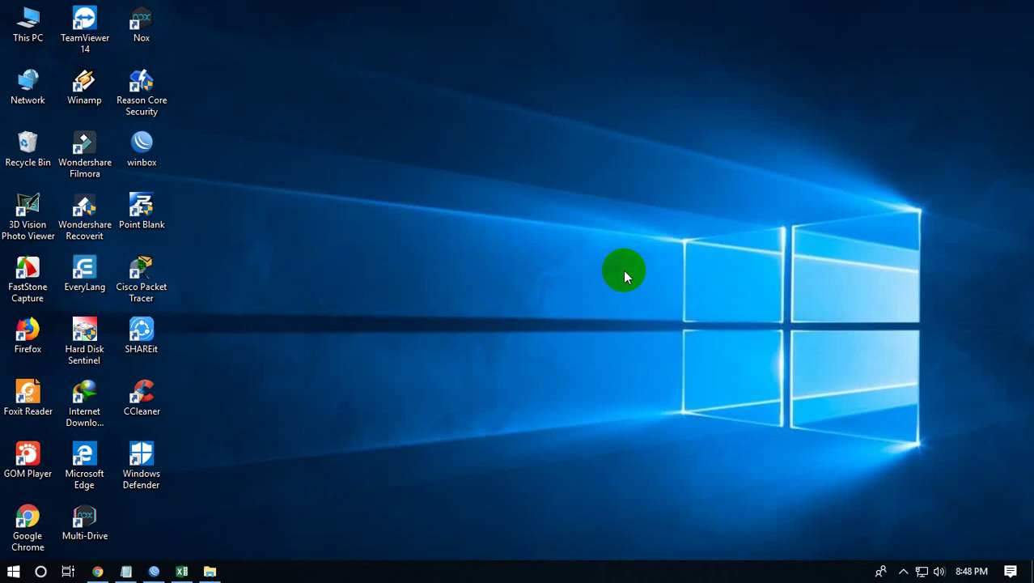
# - Restore the Aero Multi Skill Course workbook and select the first STATUS cell, D6
pyautogui.click(181, 571)
pyautogui.click(323, 392)
pyautogui.click(299, 352)
pyautogui.click(132, 254)
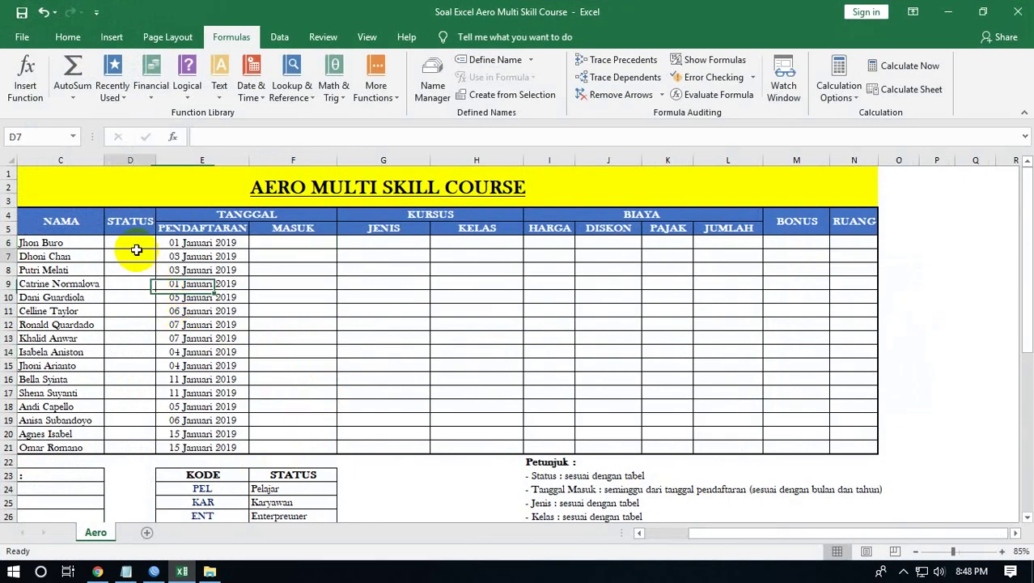
pyautogui.click(132, 242)
pyautogui.click(658, 532)
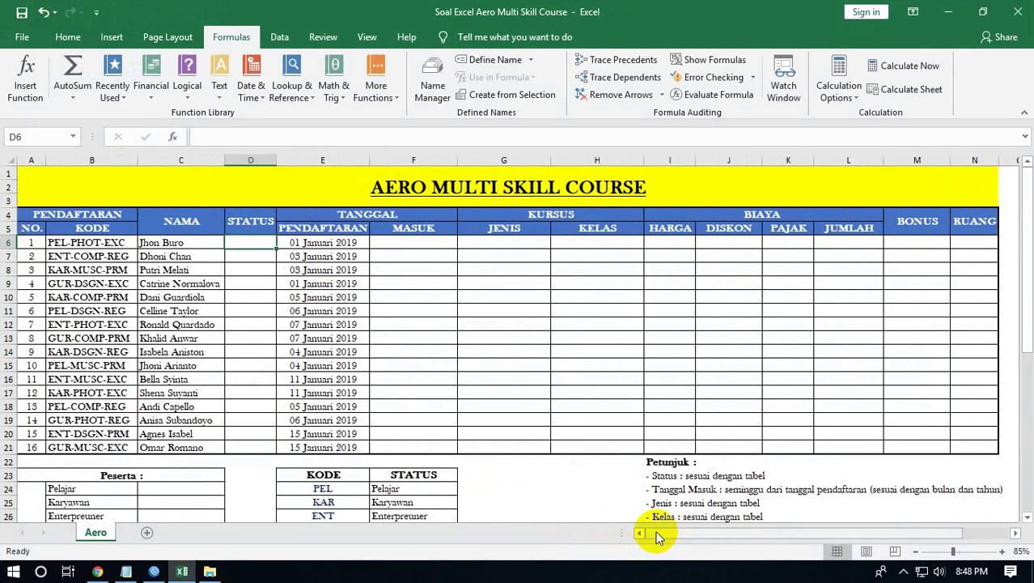
# - Scroll the sheet to review the KODE/STATUS, JENIS/BIAYA and KELAS reference tables
pyautogui.scroll(-3, 346, 443)
pyautogui.scroll(3, 346, 444)
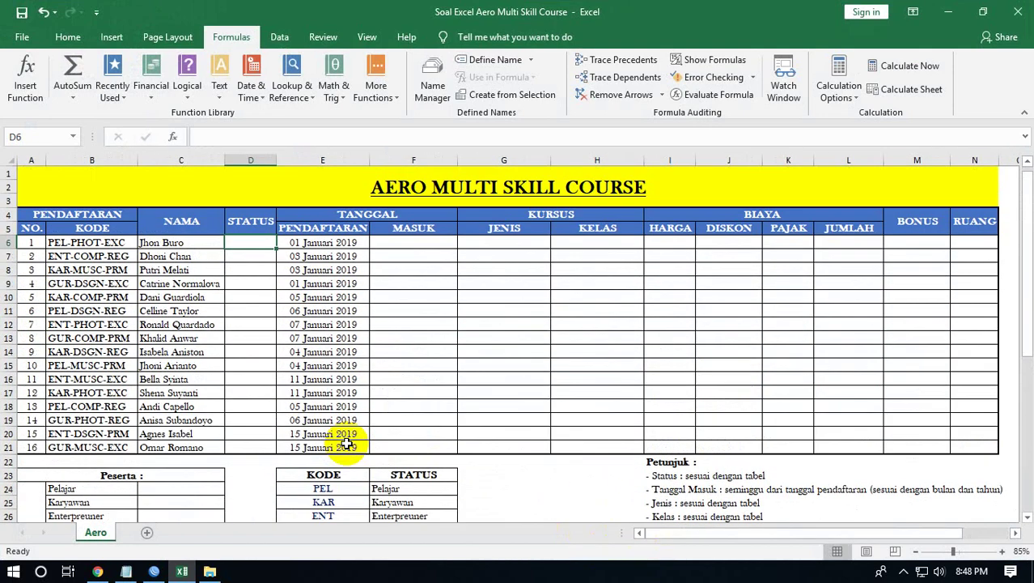
pyautogui.click(66, 38)
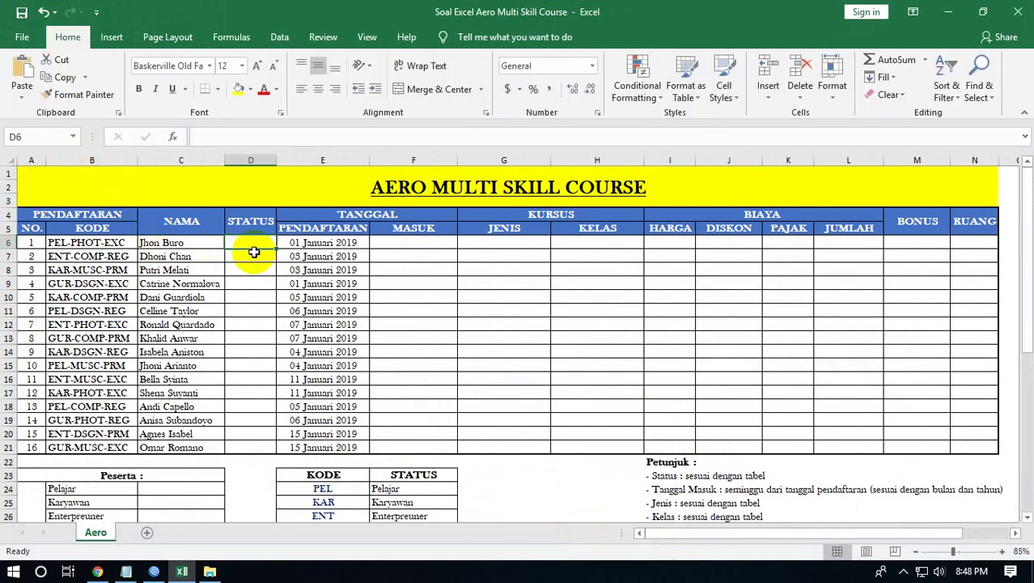
pyautogui.scroll(-4, 324, 340)
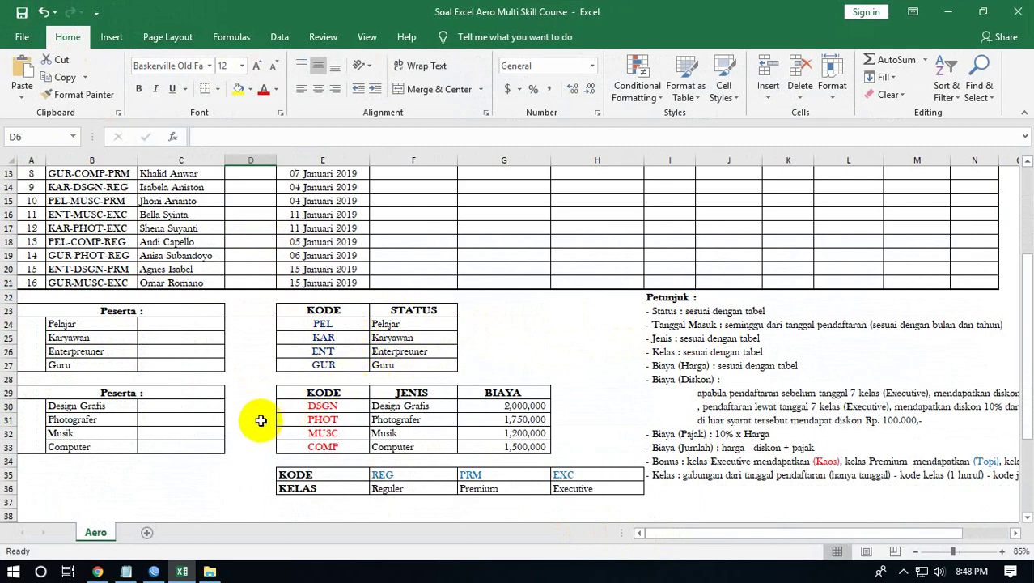
pyautogui.scroll(2, 261, 419)
pyautogui.scroll(2, 261, 419)
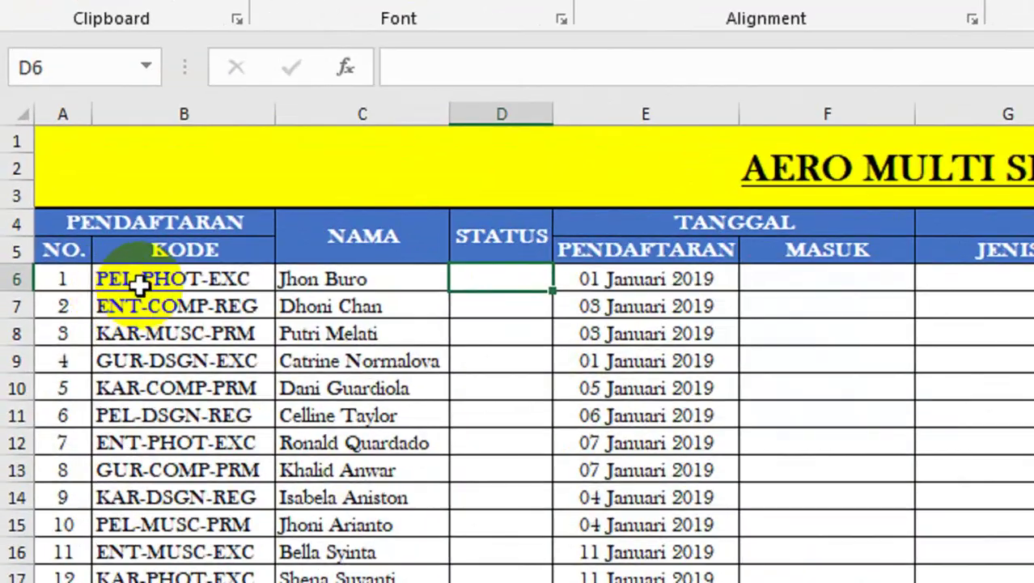
pyautogui.scroll(-2, 396, 404)
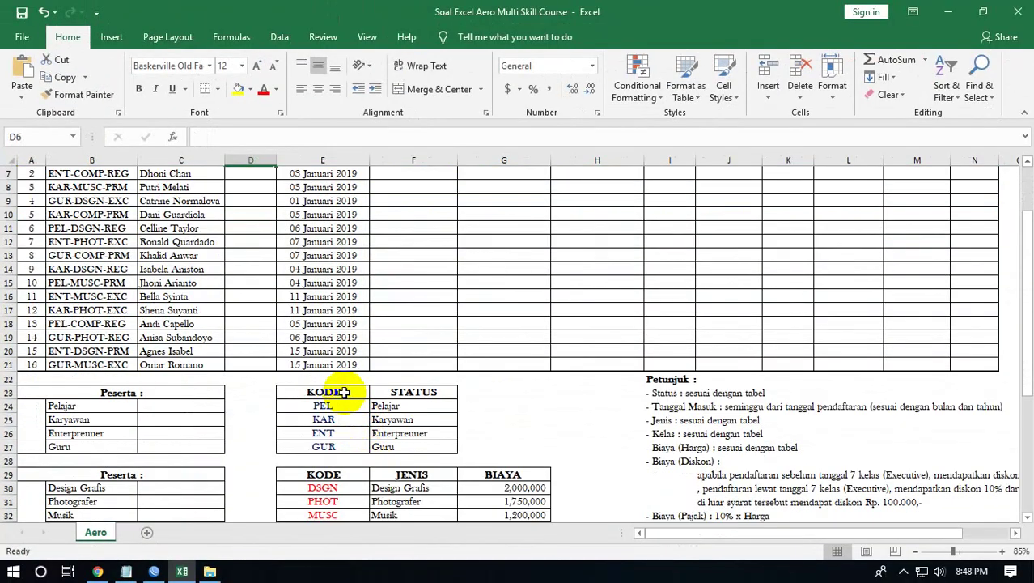
# - Name the status lookup range E23:F27 tb_status
pyautogui.moveTo(340, 393); pyautogui.dragTo(424, 450)
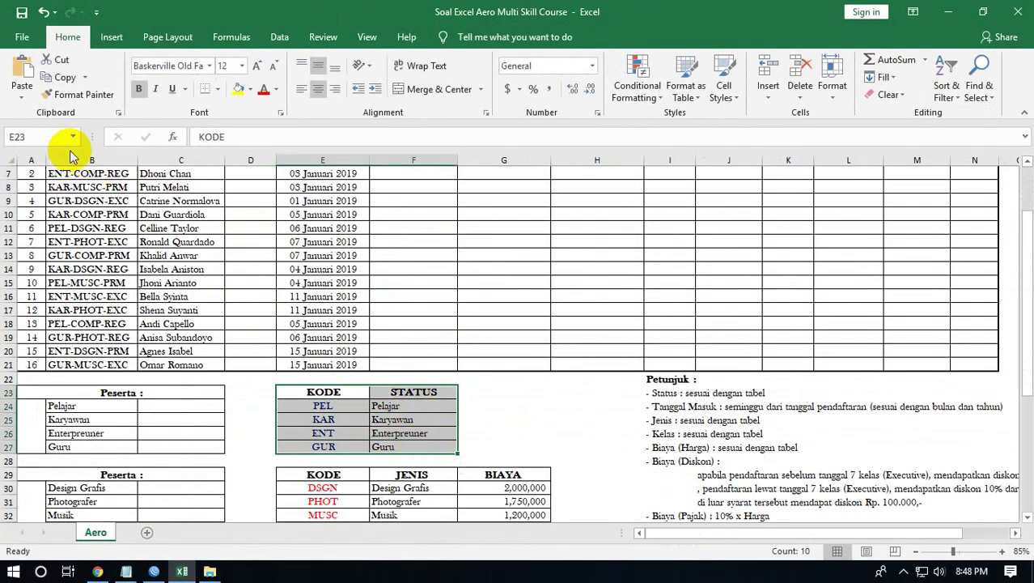
pyautogui.click(46, 139)
pyautogui.write('tb_status')
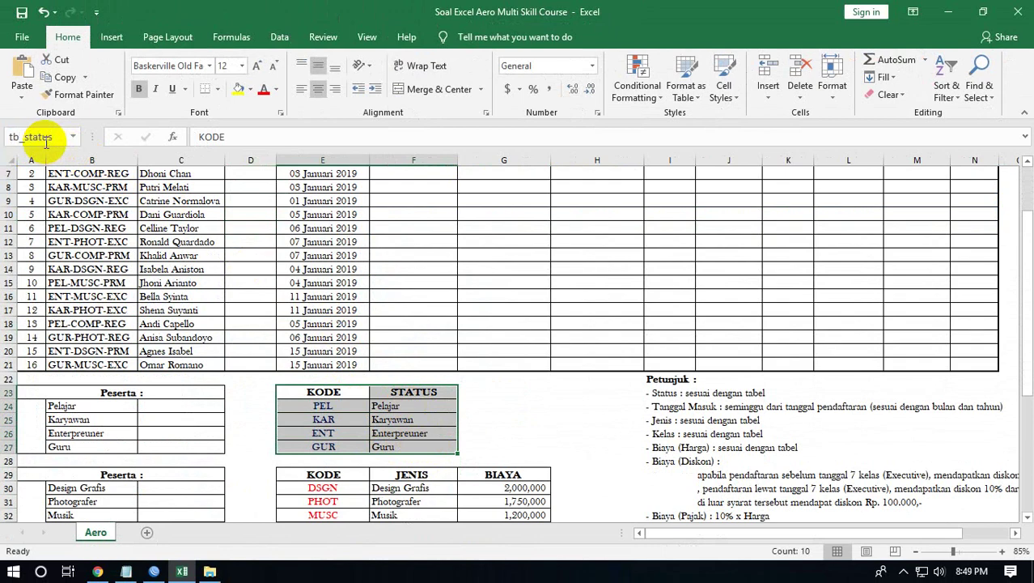
pyautogui.press('Return')
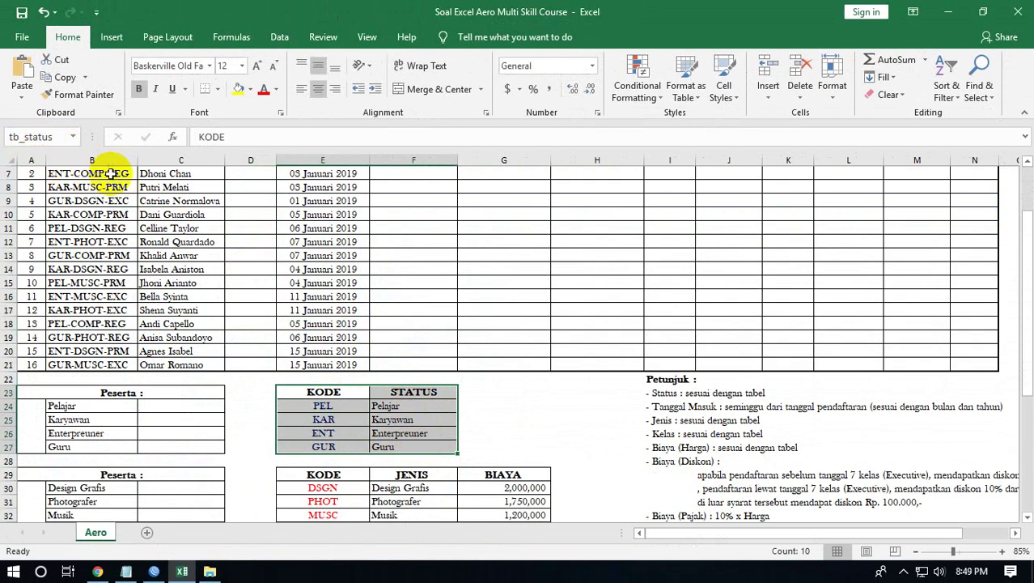
# - Enter =VLOOKUP(LEFT(B6,3),tb_status,2,0) in D6, returning Pelajar
pyautogui.scroll(2, 87, 173)
pyautogui.click(245, 242)
pyautogui.write('=')
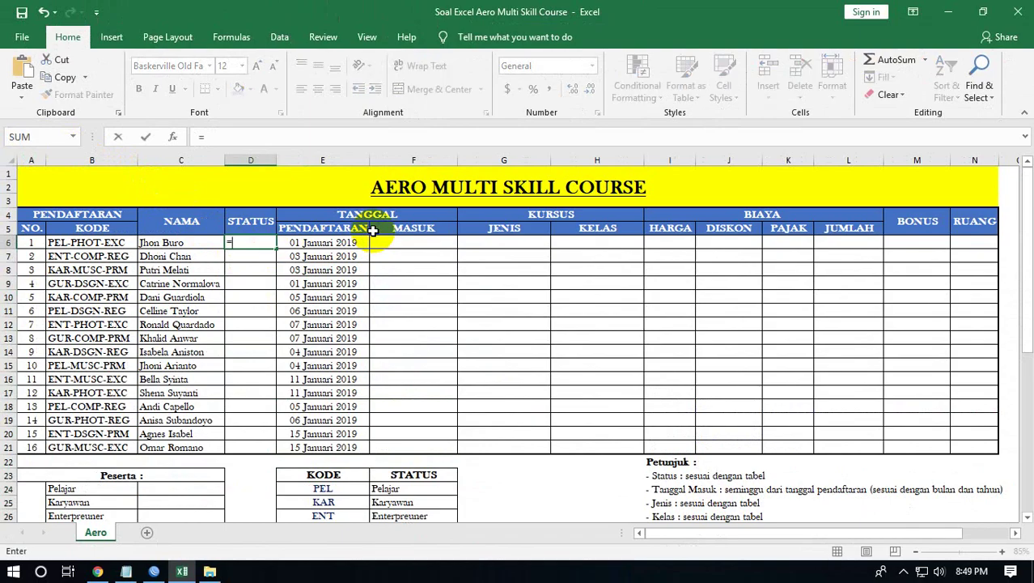
pyautogui.write('v')
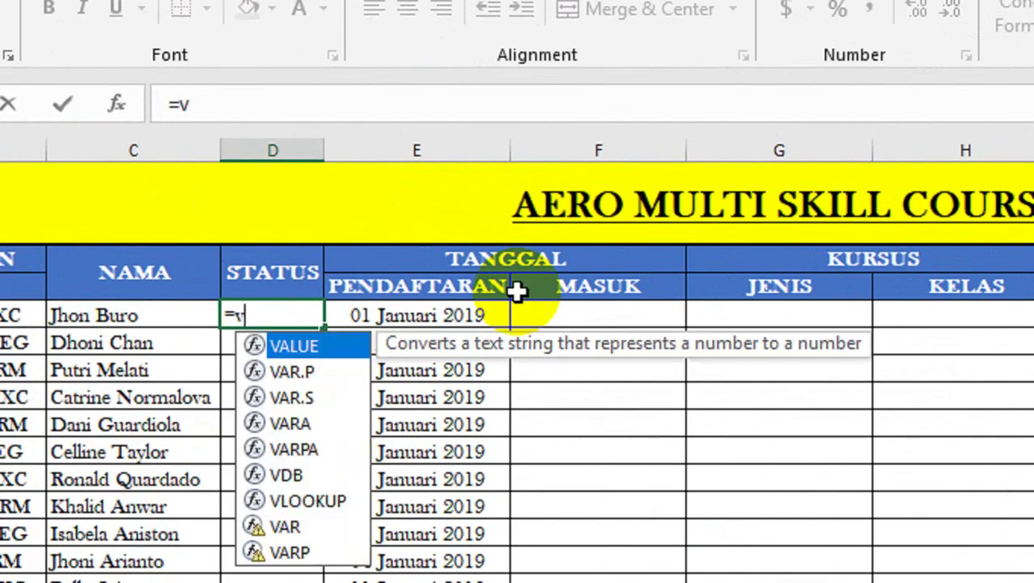
pyautogui.write('lookup(')
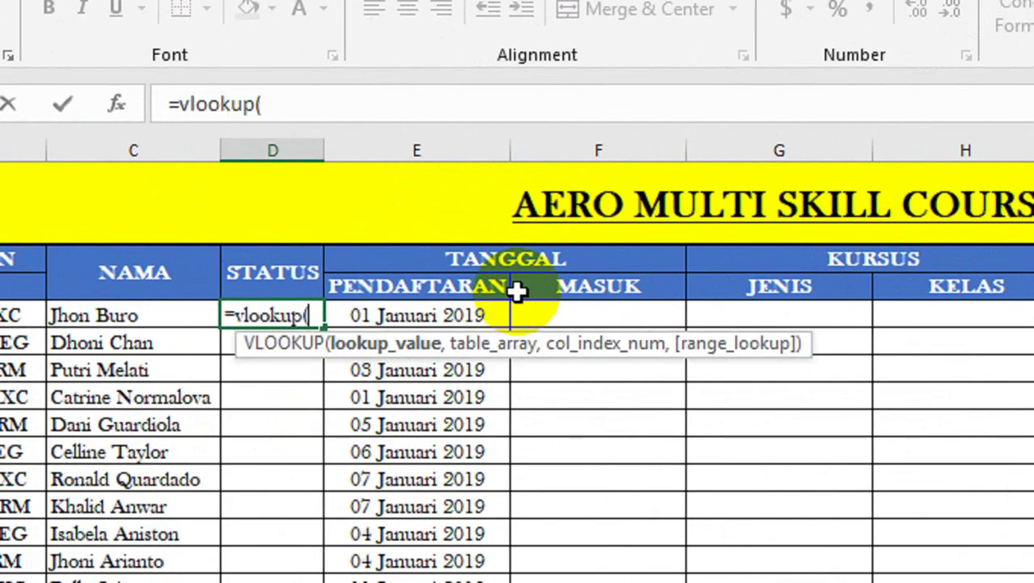
pyautogui.write('left(')
pyautogui.press('Left')
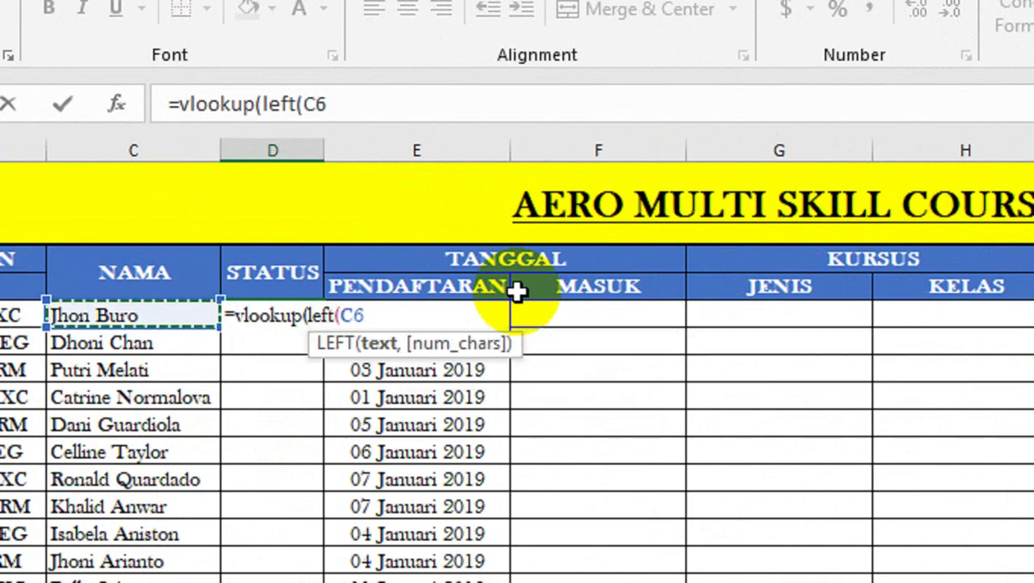
pyautogui.press('Left')
pyautogui.press('Left')
pyautogui.click(237, 315)
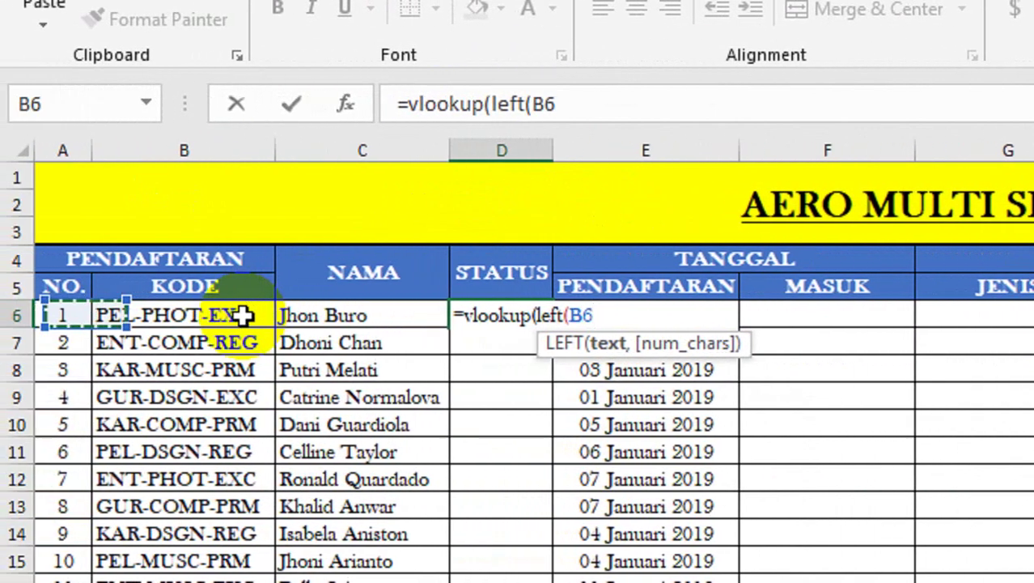
pyautogui.write(',')
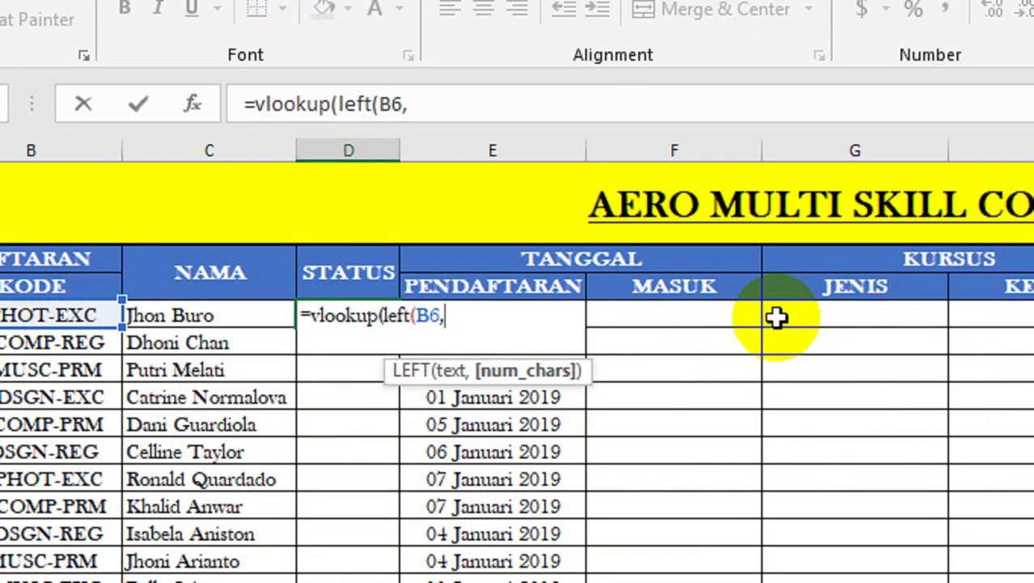
pyautogui.write('3)')
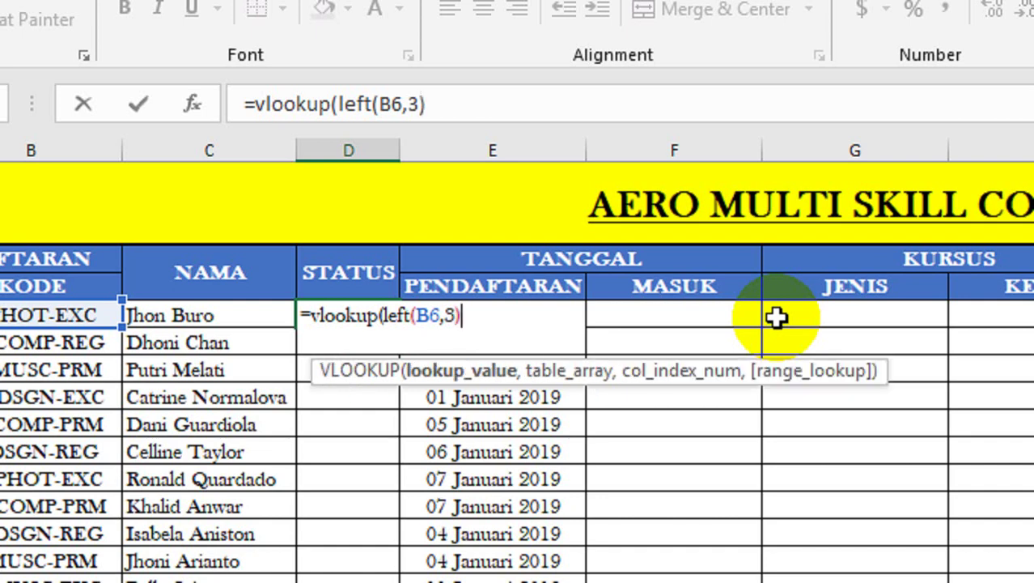
pyautogui.write(',tb_status')
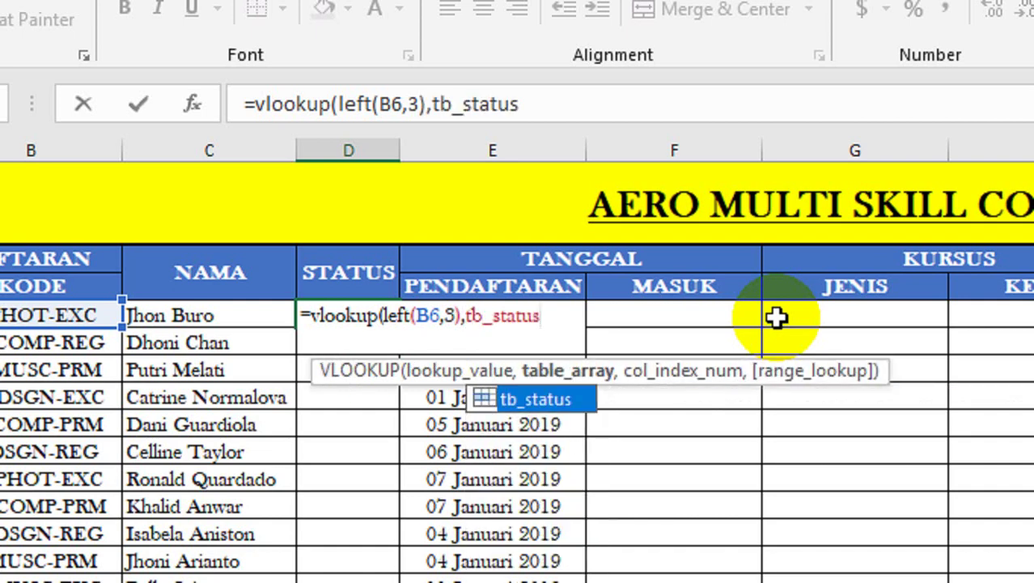
pyautogui.write(',2,0')
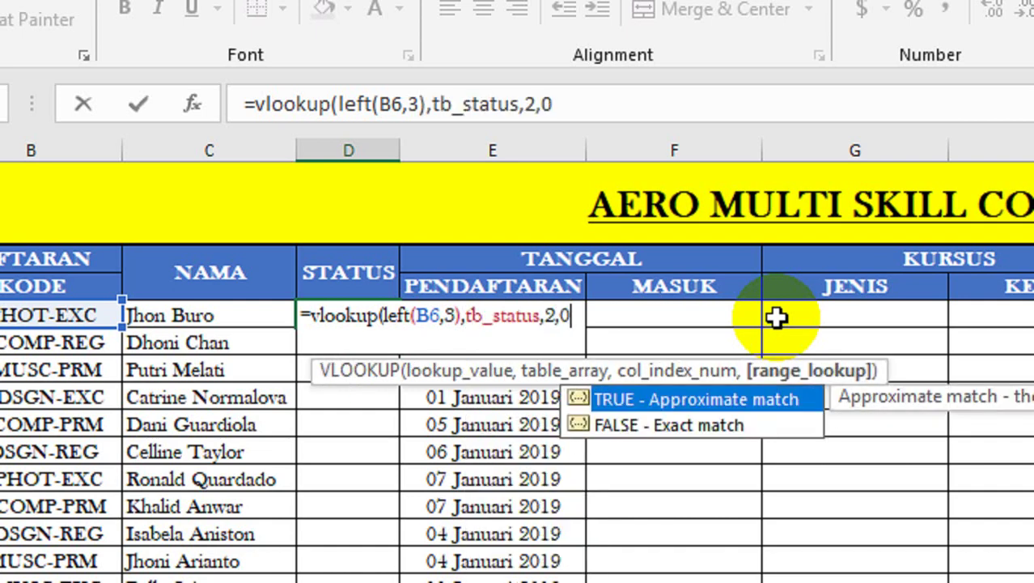
pyautogui.write(')')
pyautogui.press('Return')
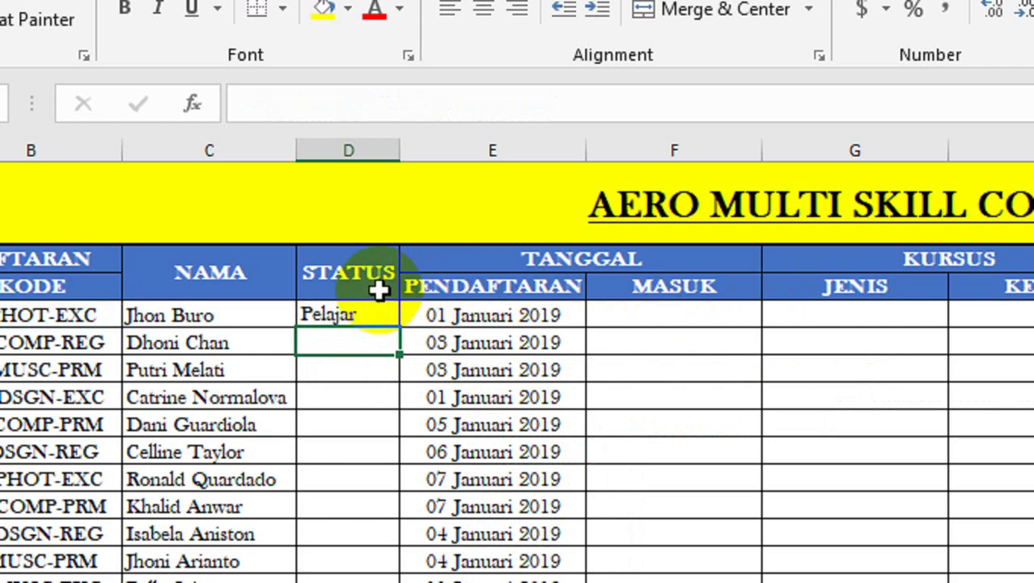
pyautogui.click(381, 322)
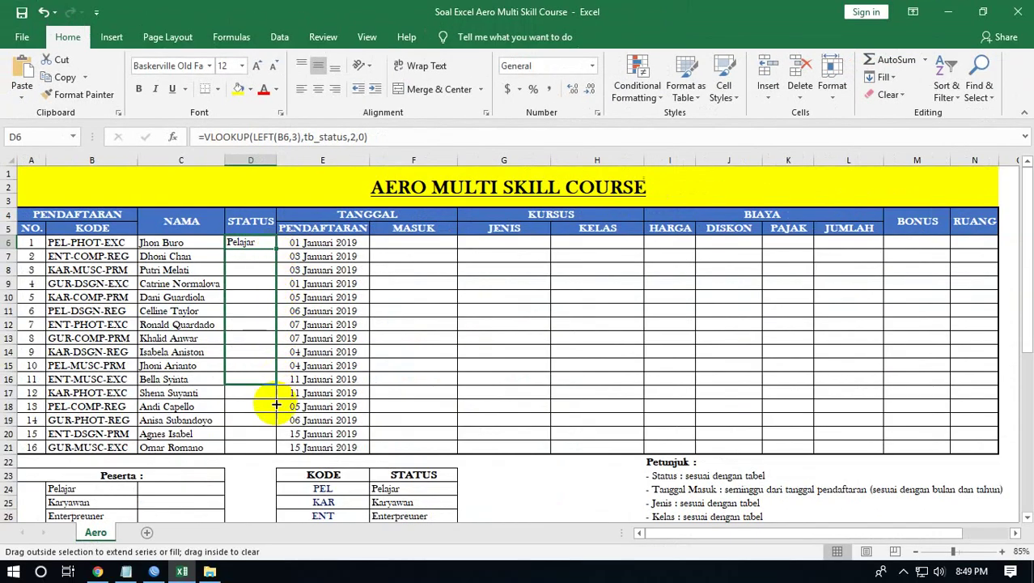
# - Fill the status formula down to D21 and enter =E6+7 in F6
pyautogui.moveTo(276, 252); pyautogui.dragTo(273, 450)
pyautogui.click(435, 247)
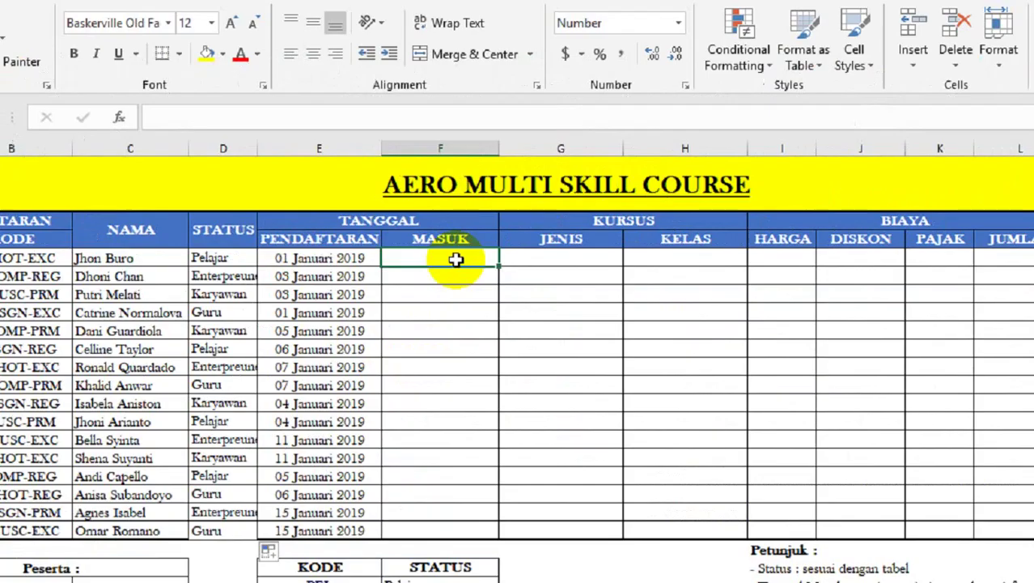
pyautogui.scroll(-2, 680, 411)
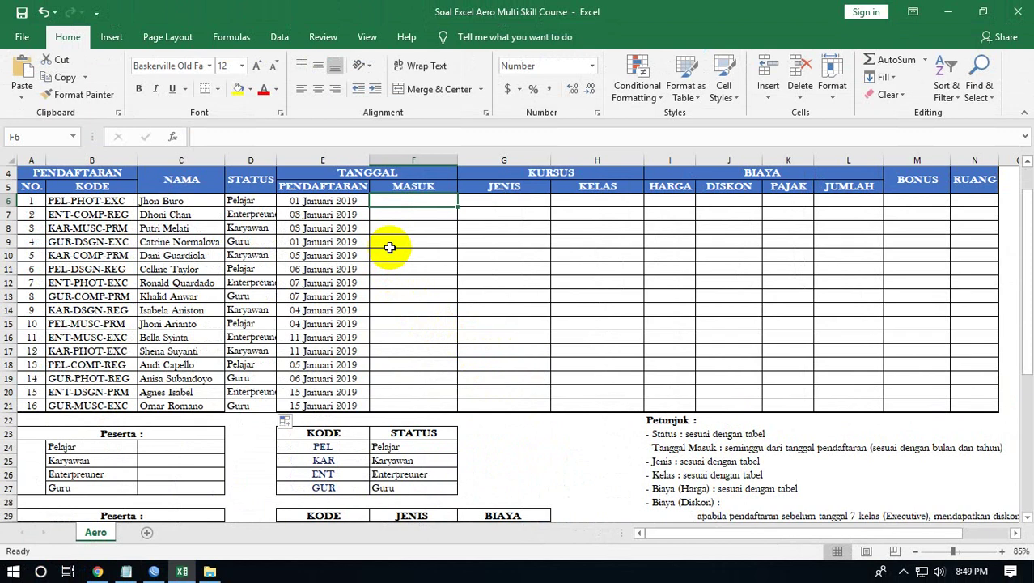
pyautogui.write('=')
pyautogui.press('Left')
pyautogui.write('+')
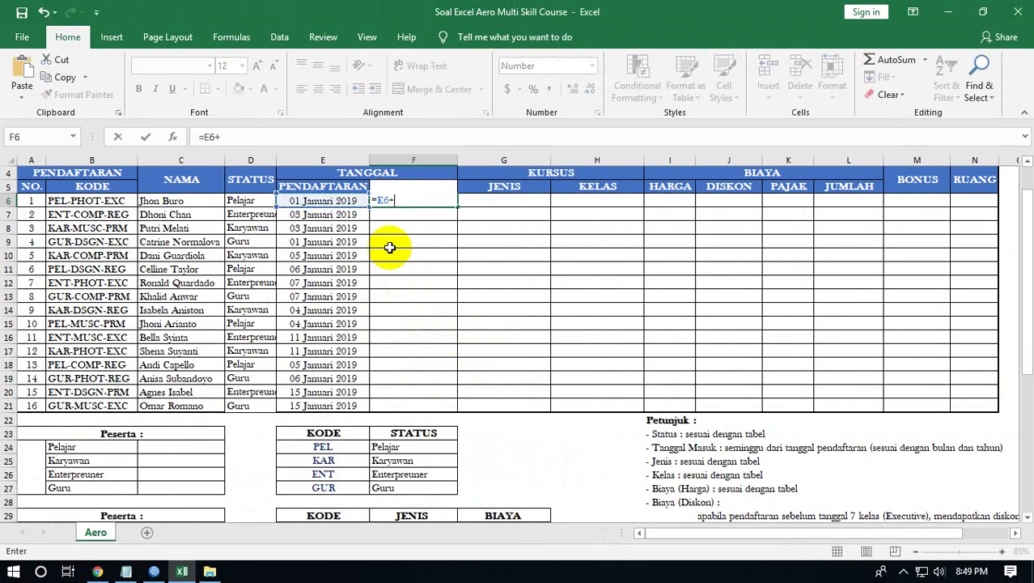
pyautogui.write('7')
pyautogui.press('Return')
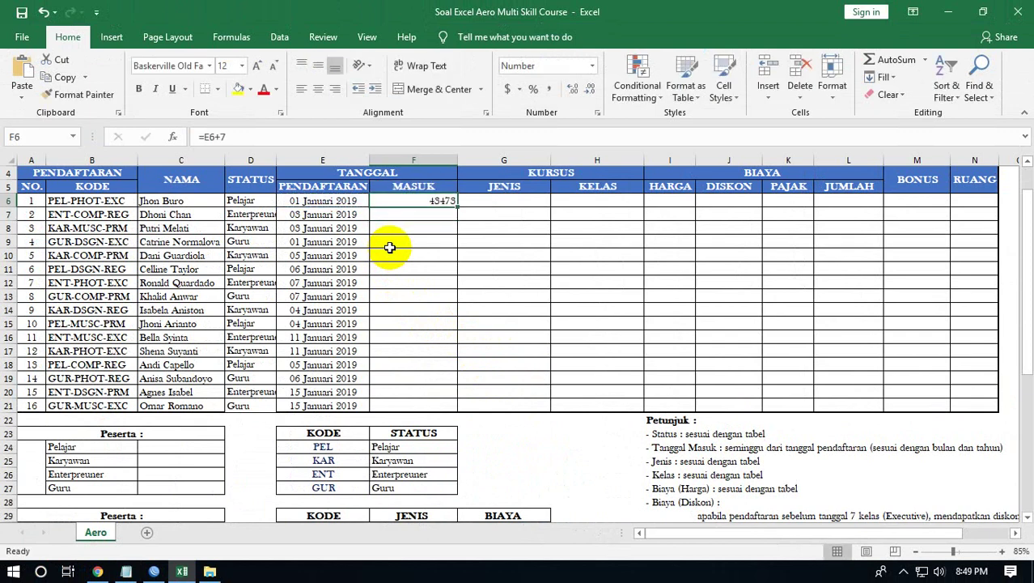
# - Copy E6's date format to F6 and fill the MASUK formula down to F21
pyautogui.click(308, 202)
pyautogui.click(79, 95)
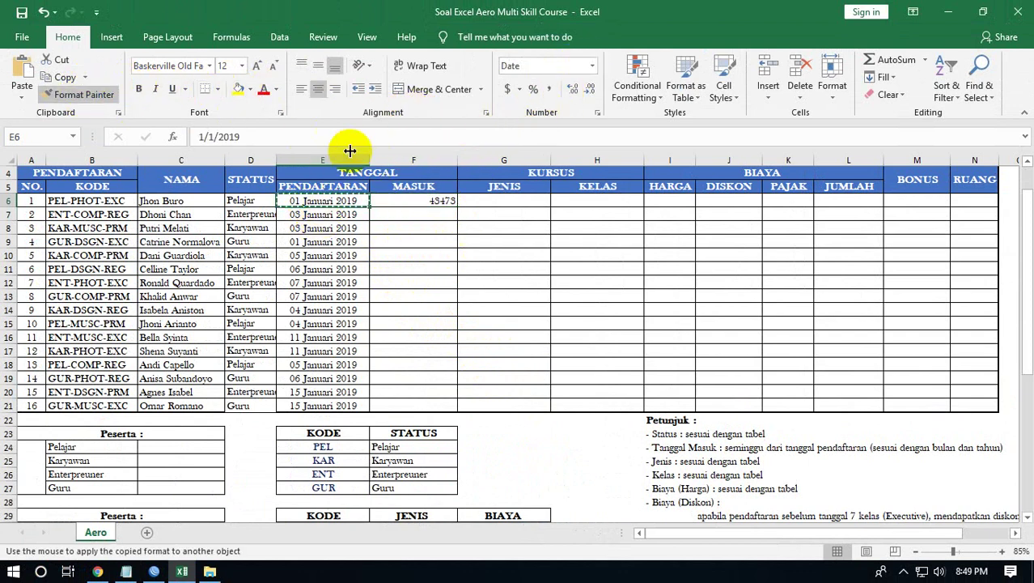
pyautogui.click(408, 200)
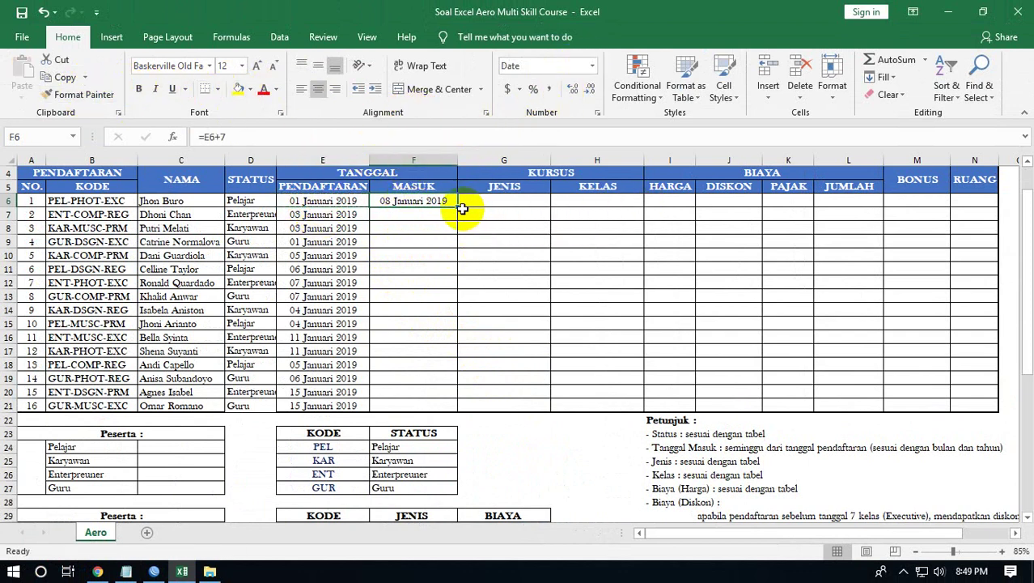
pyautogui.moveTo(459, 208); pyautogui.dragTo(454, 409)
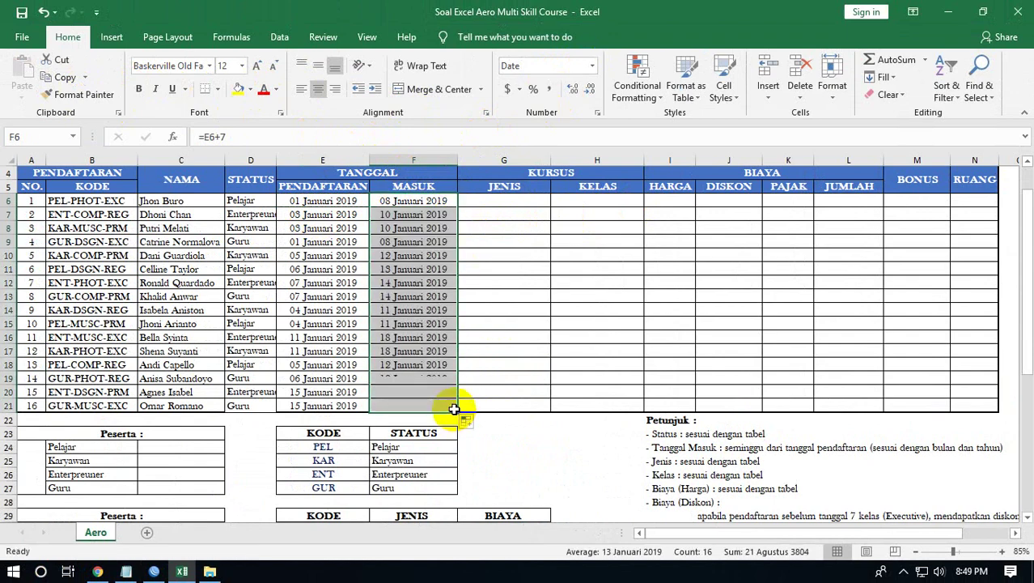
pyautogui.click(509, 201)
# - Name the range E29:G33 tb_jenis, then go back to cell G6
pyautogui.scroll(1, 500, 283)
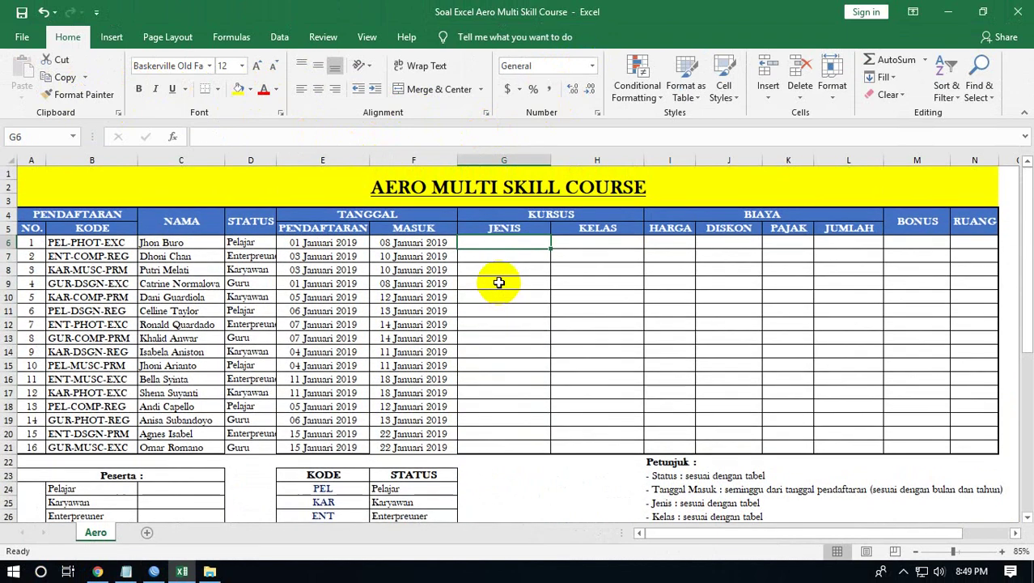
pyautogui.scroll(-5, 499, 282)
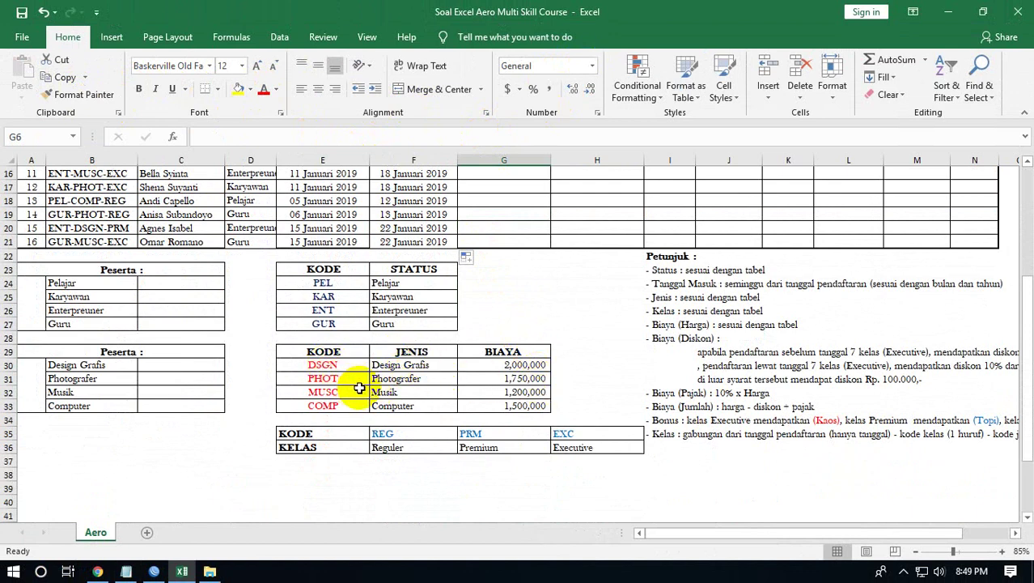
pyautogui.moveTo(322, 351); pyautogui.dragTo(482, 406)
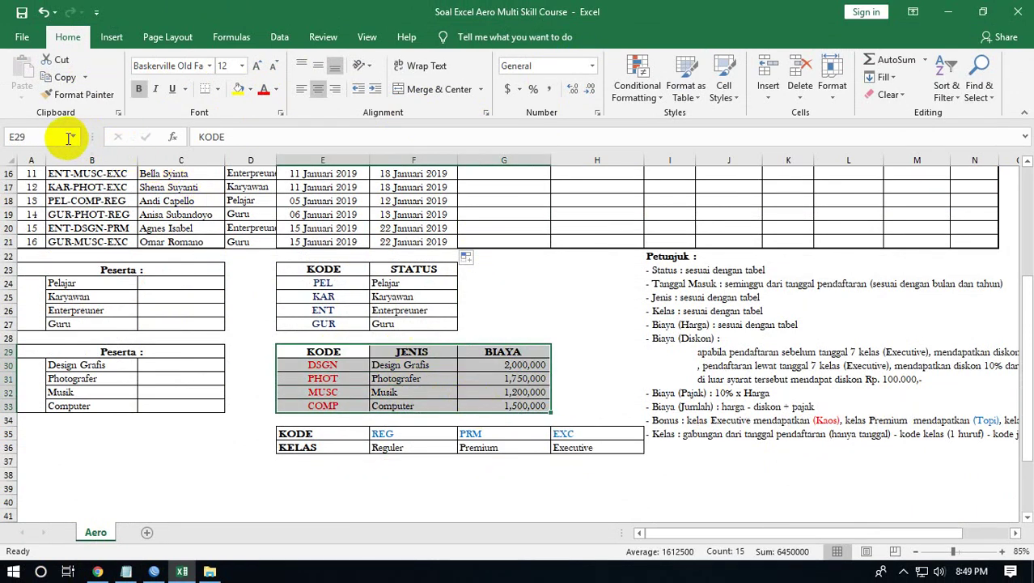
pyautogui.click(44, 135)
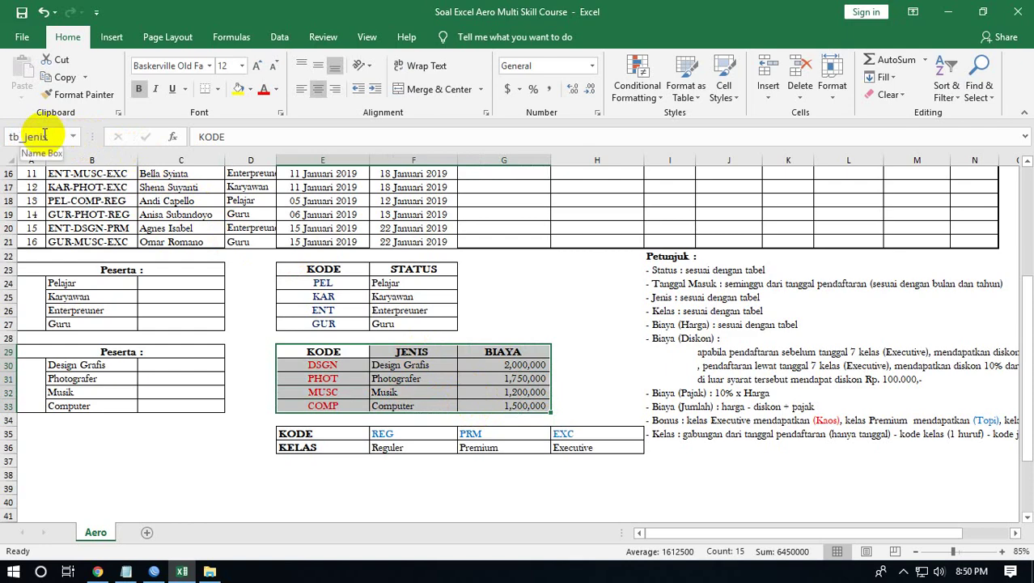
pyautogui.scroll(5, 364, 243)
pyautogui.click(502, 243)
pyautogui.write('=')
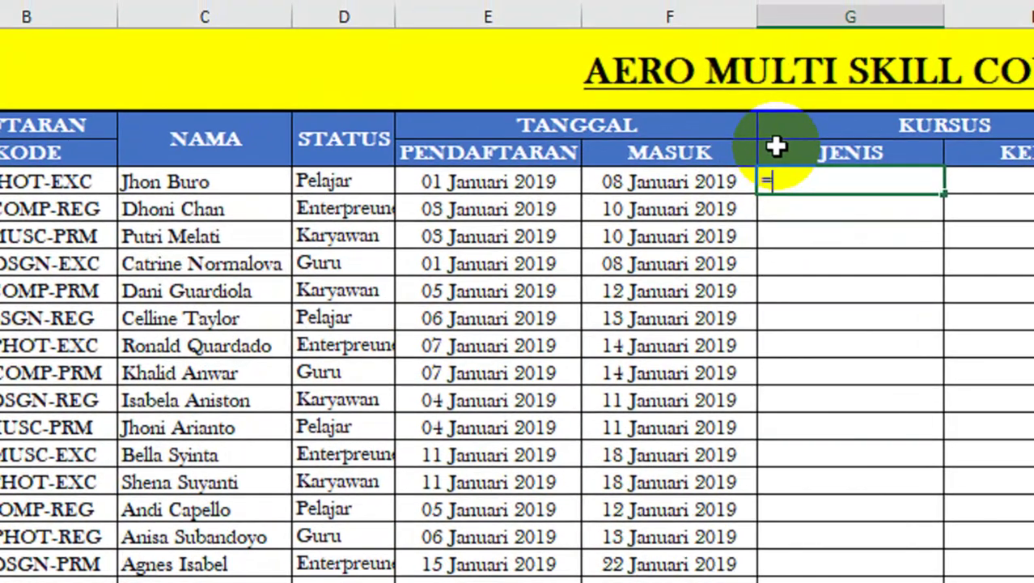
# - Enter =VLOOKUP(MID(B6,5,4),tb_jenis,2,0) in G6 and fill it down the JENIS column
pyautogui.write('vlooku')
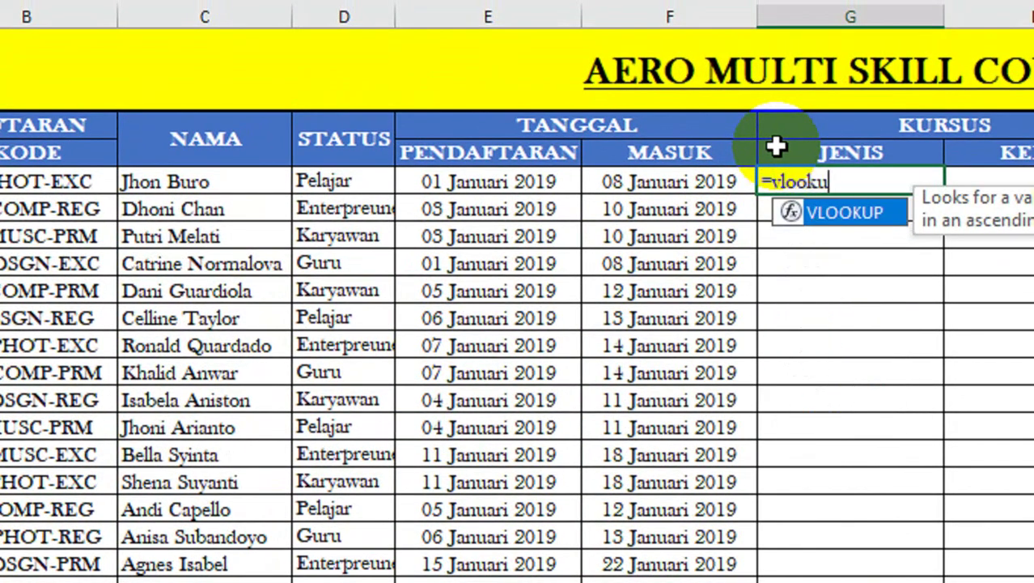
pyautogui.write('p(mid(')
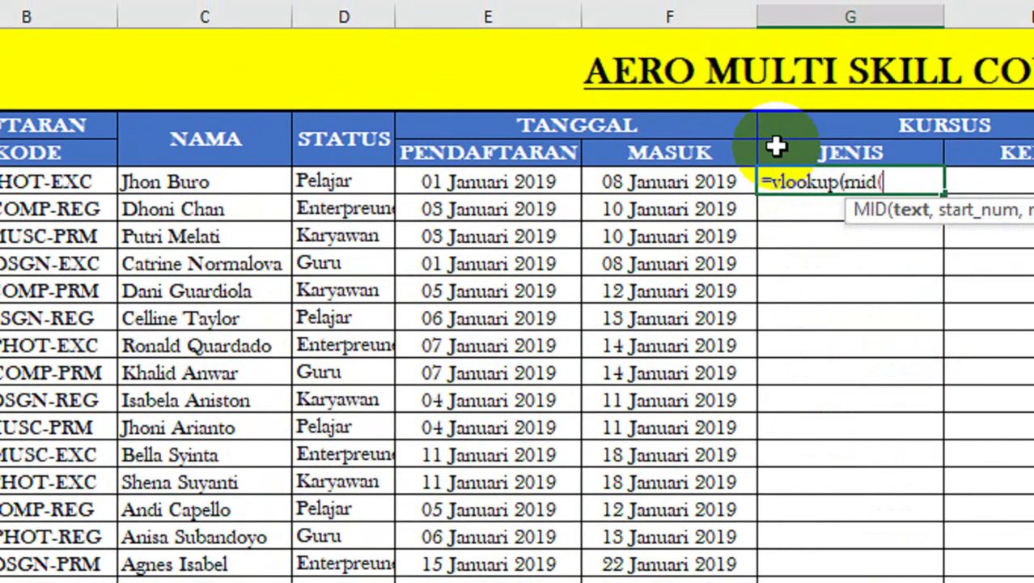
pyautogui.press('Left')
pyautogui.press('Left')
pyautogui.press('Left')
pyautogui.press('Left')
pyautogui.write(',')
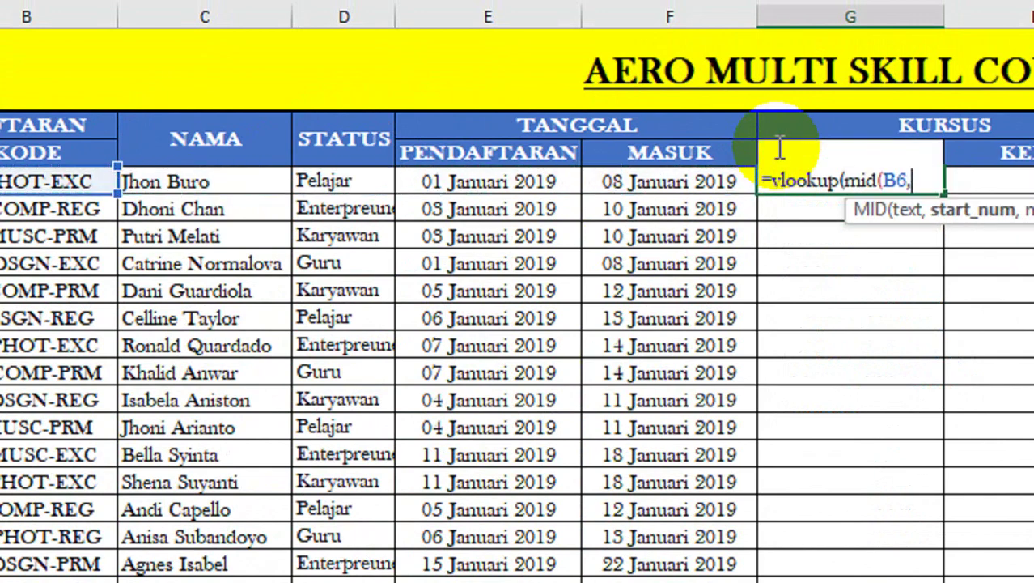
pyautogui.write('5,4),t')
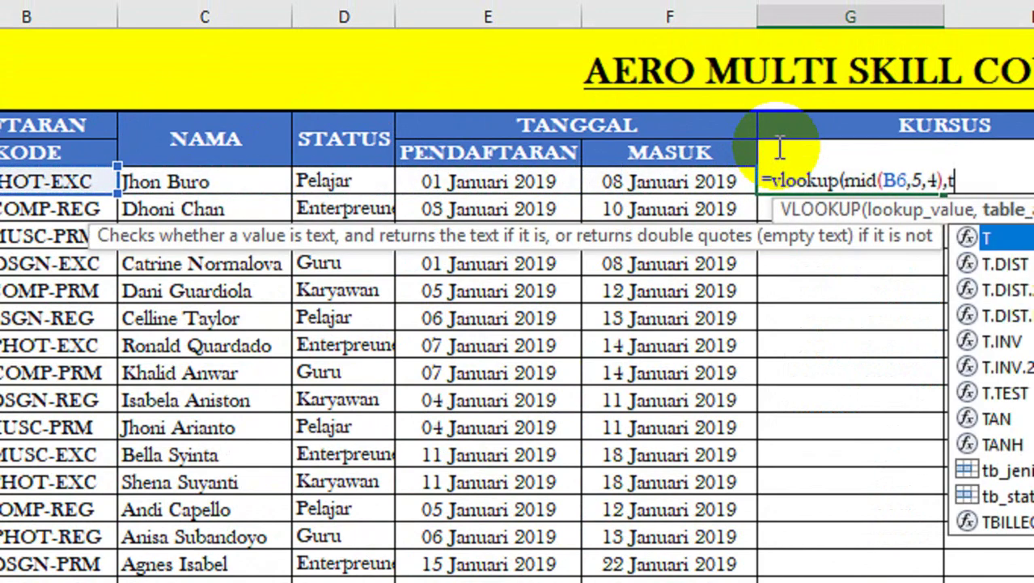
pyautogui.write('b_jenis,2')
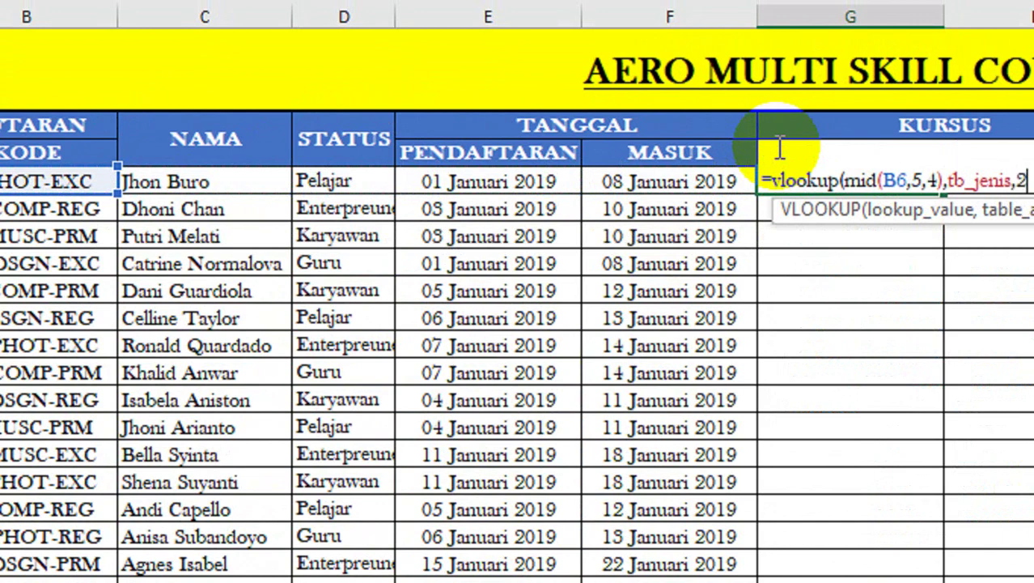
pyautogui.write(',0)')
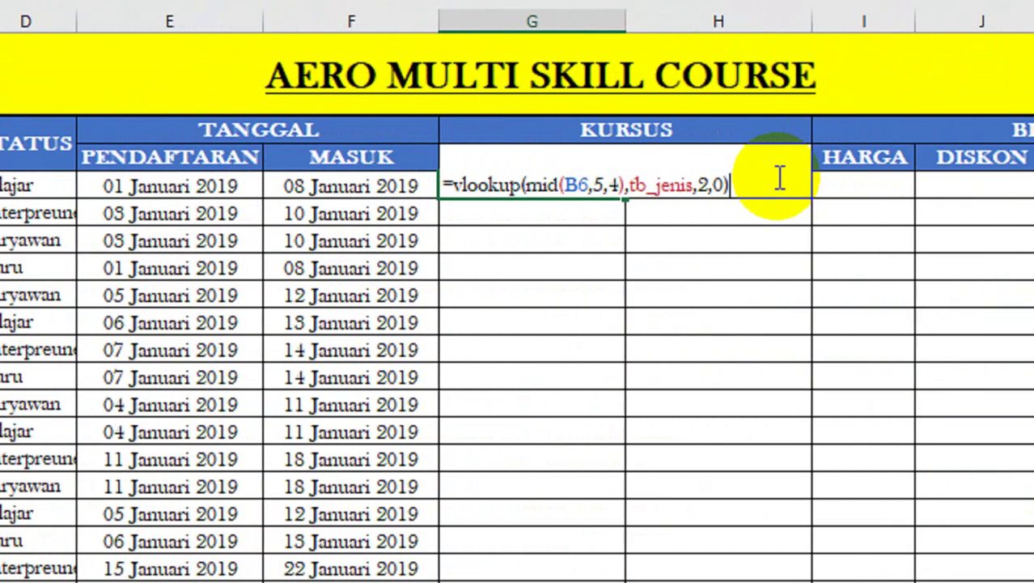
pyautogui.press('Return')
pyautogui.click(558, 187)
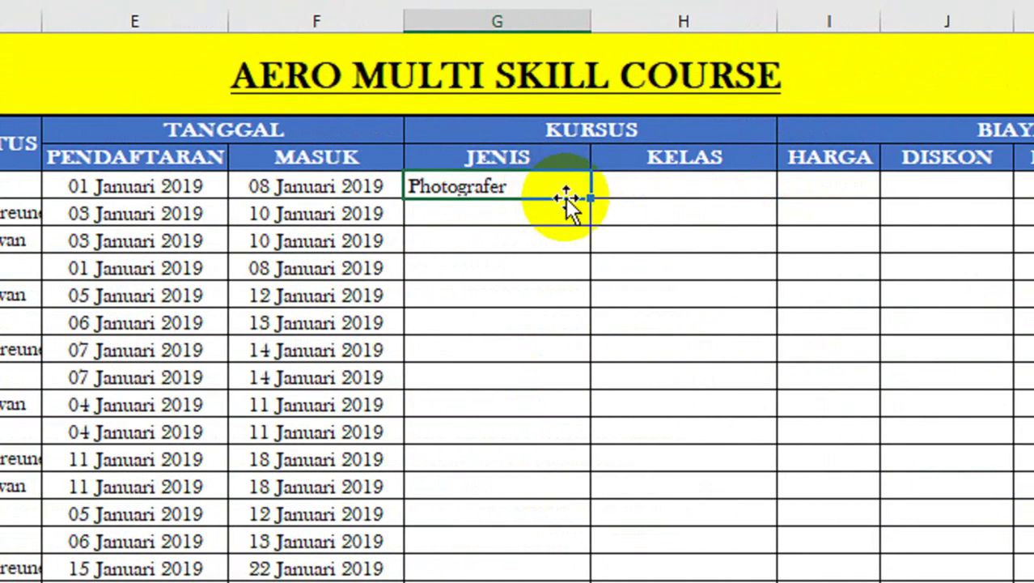
pyautogui.moveTo(590, 199); pyautogui.dragTo(642, 511)
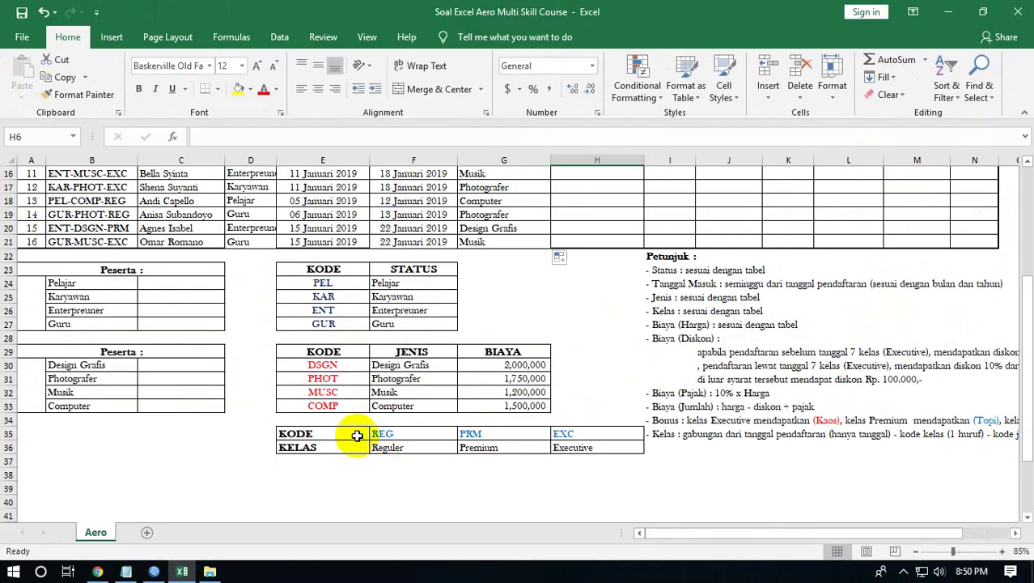
# - Name the KODE/KELAS range E35:H36 tb_kelas and start an HLOOKUP in H6
pyautogui.moveTo(348, 435); pyautogui.dragTo(558, 450)
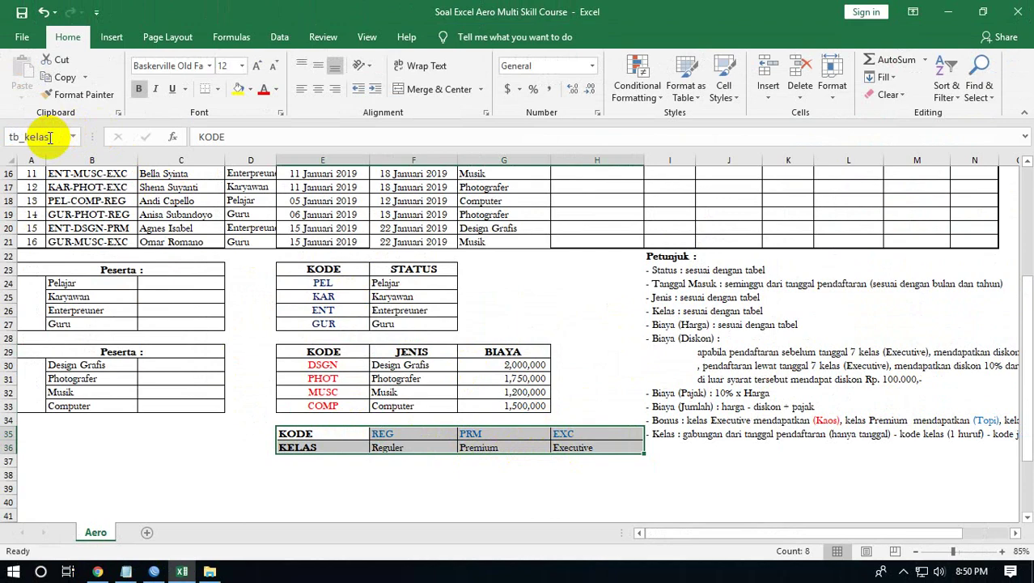
pyautogui.scroll(5, 243, 339)
pyautogui.click(584, 242)
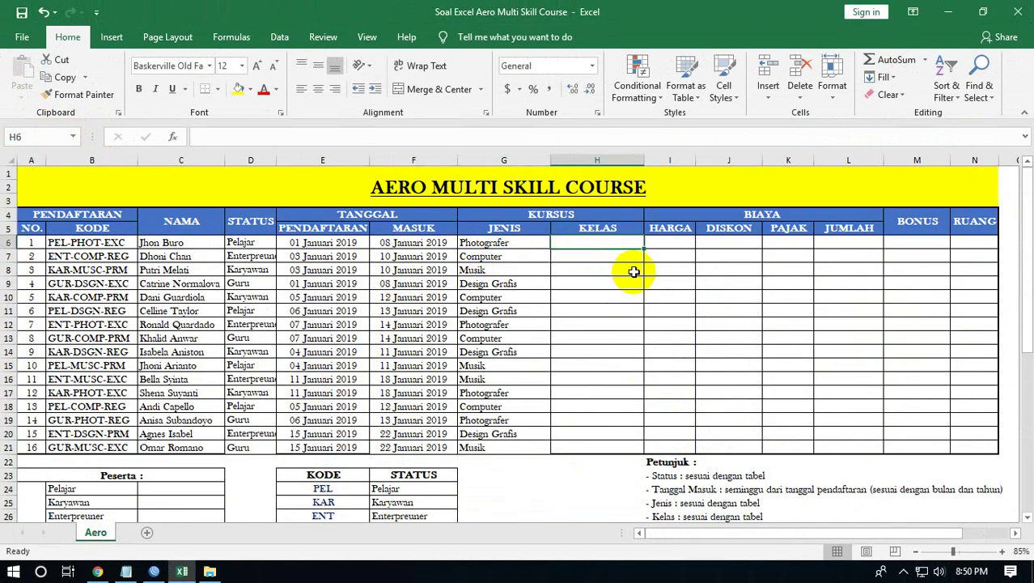
pyautogui.write('=')
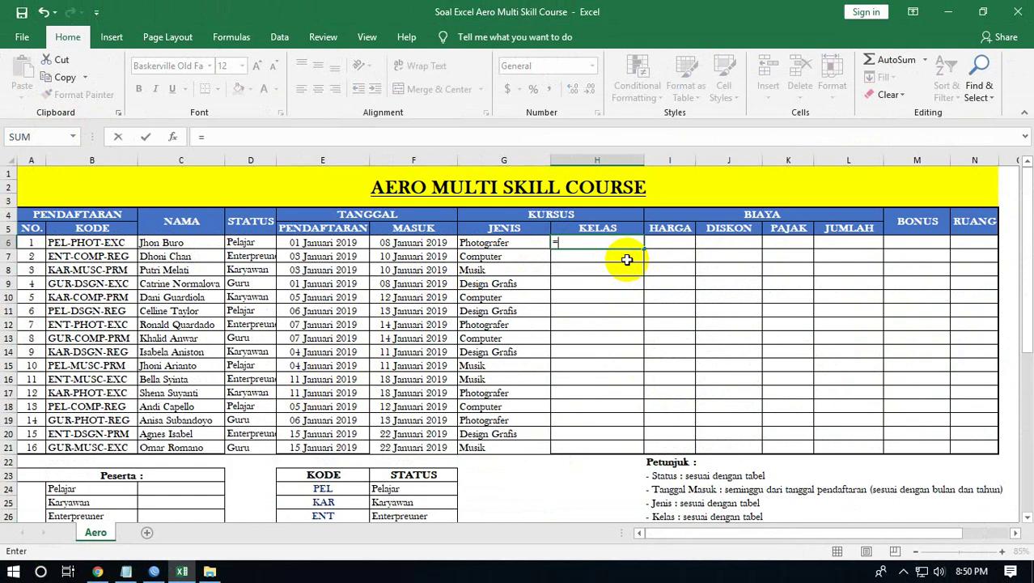
pyautogui.write('hl')
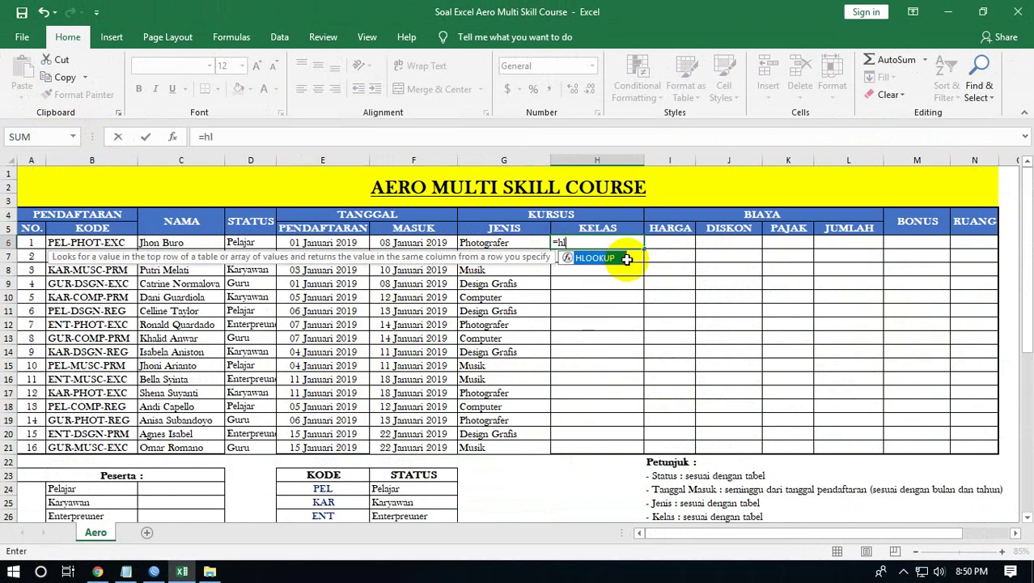
pyautogui.write('ookup(')
pyautogui.scroll(-2, 572, 314)
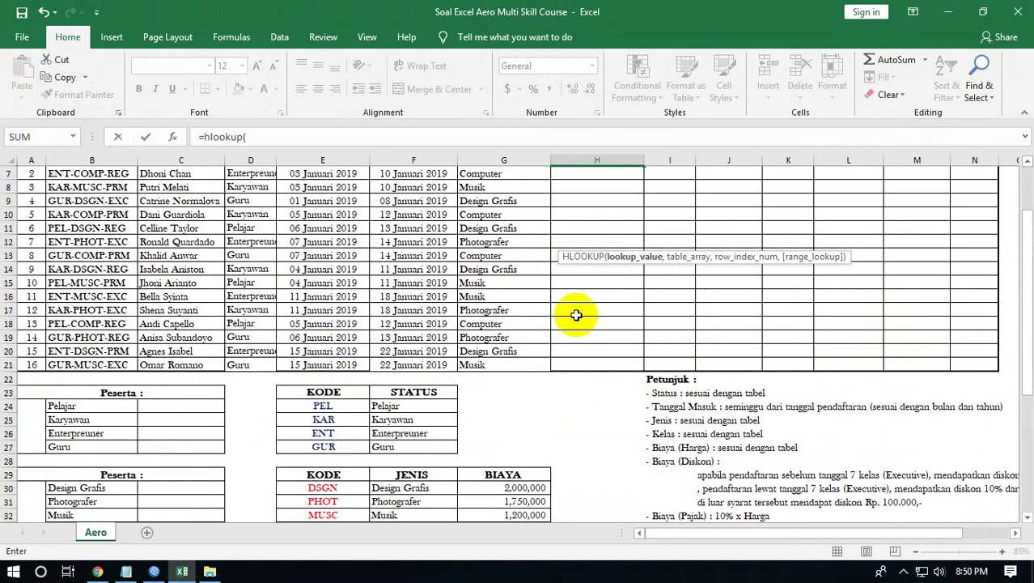
pyautogui.scroll(-2, 573, 357)
pyautogui.scroll(4, 324, 400)
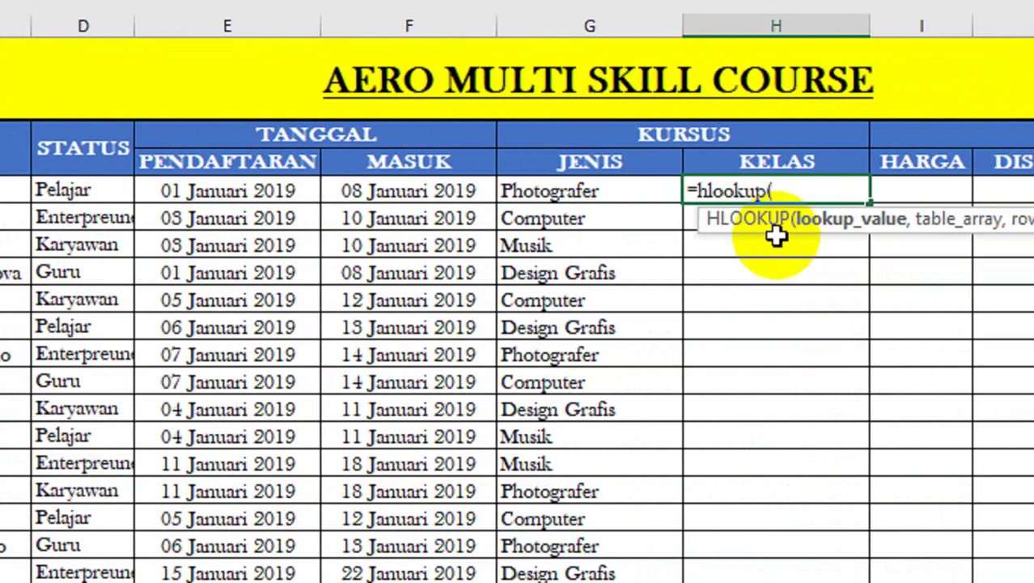
# - Complete =HLOOKUP(RIGHT(B6,3),tb_kelas,2,0) in H6 and fill it down the KELAS column
pyautogui.write('right')
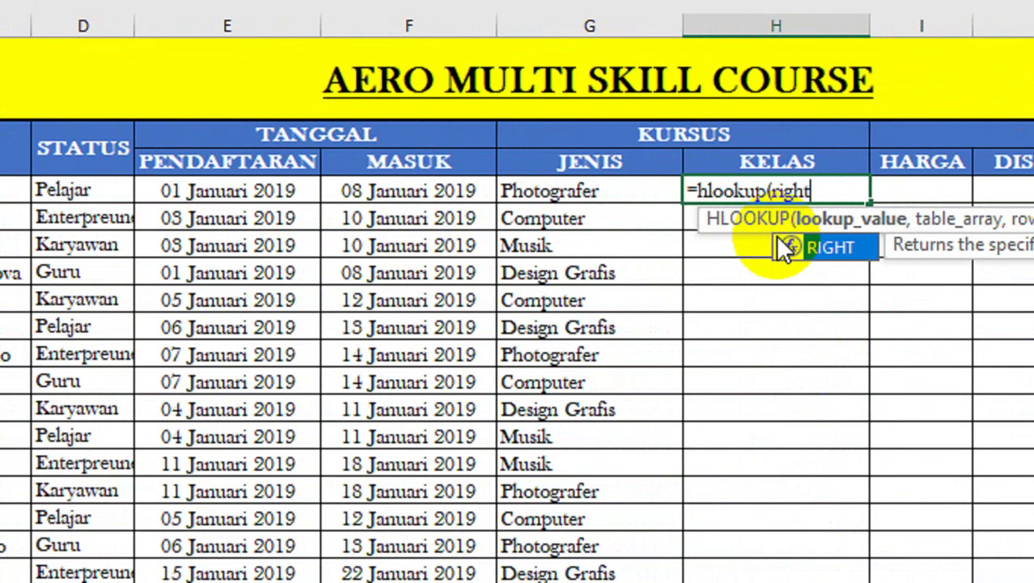
pyautogui.write('(')
pyautogui.press('Left')
pyautogui.press('Left')
pyautogui.press('Left')
pyautogui.press('Left')
pyautogui.press('Left')
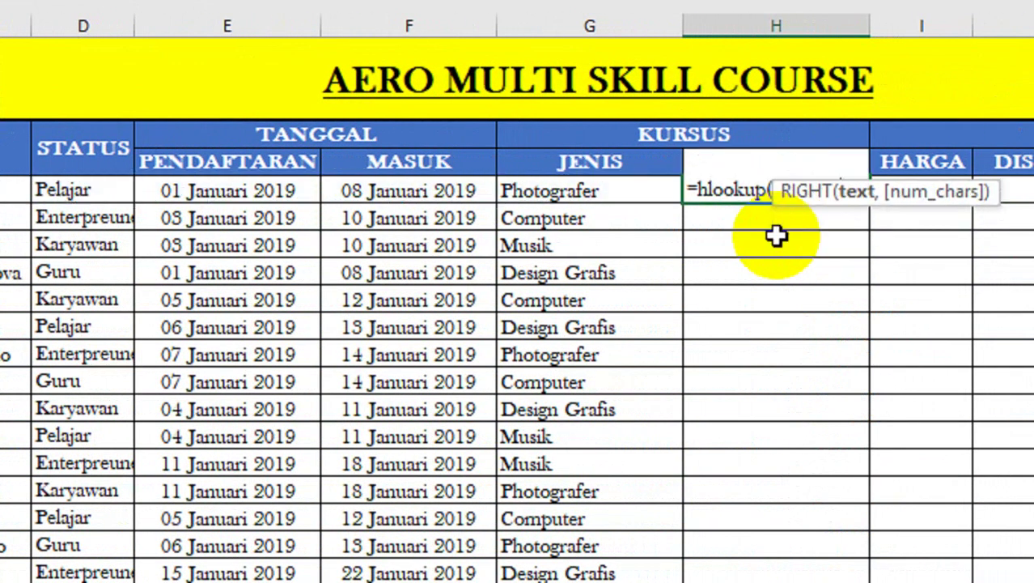
pyautogui.press('Left')
pyautogui.write(',3),')
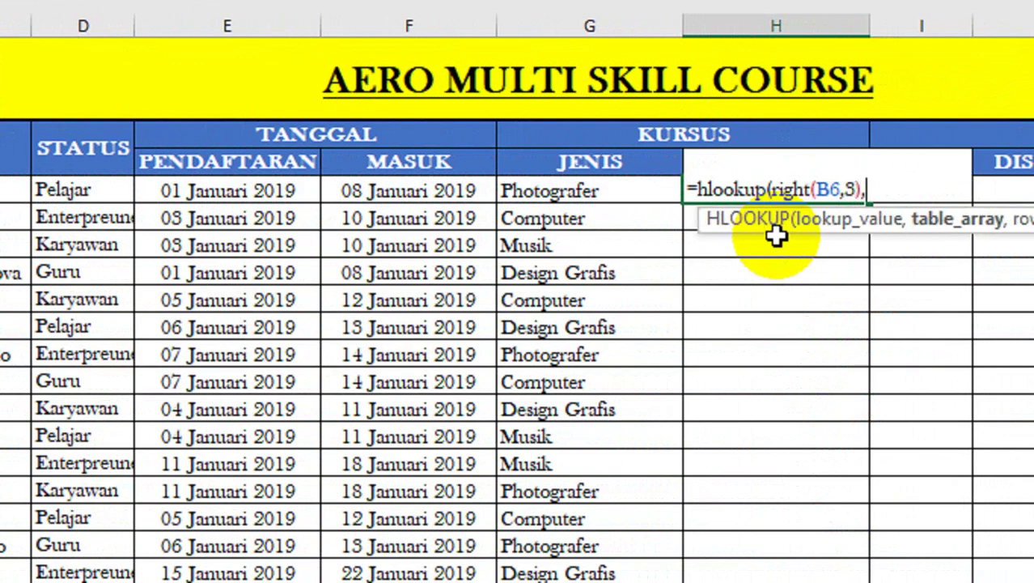
pyautogui.write('tb_kelas')
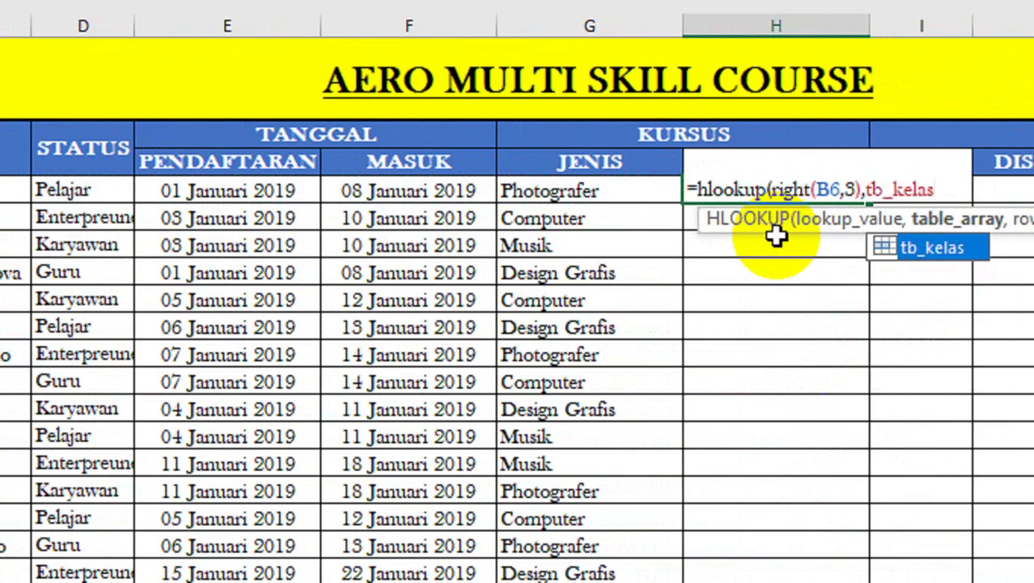
pyautogui.write(',2)')
pyautogui.press('BackSpace')
pyautogui.press('BackSpace')
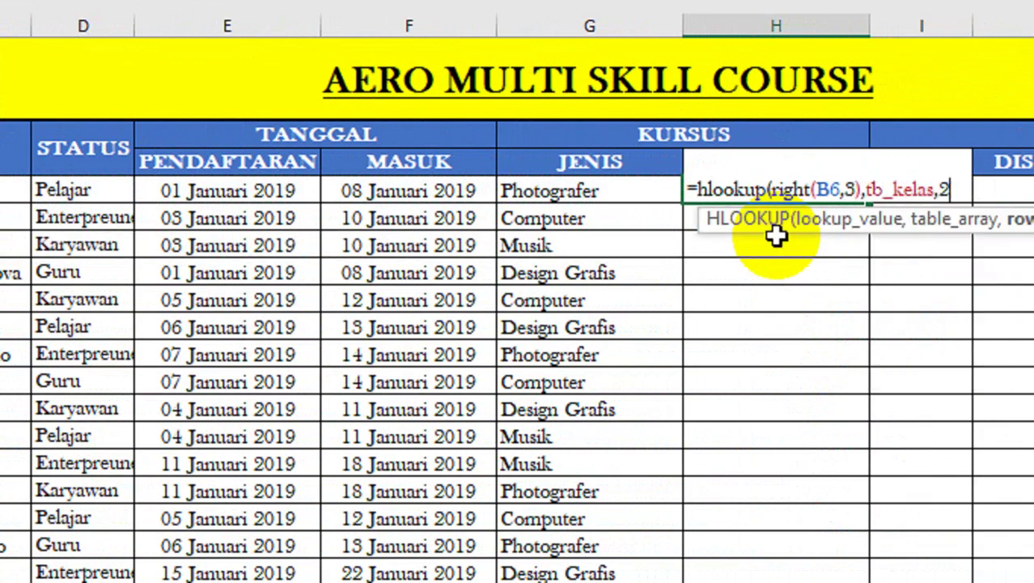
pyautogui.write(',0)')
pyautogui.press('Return')
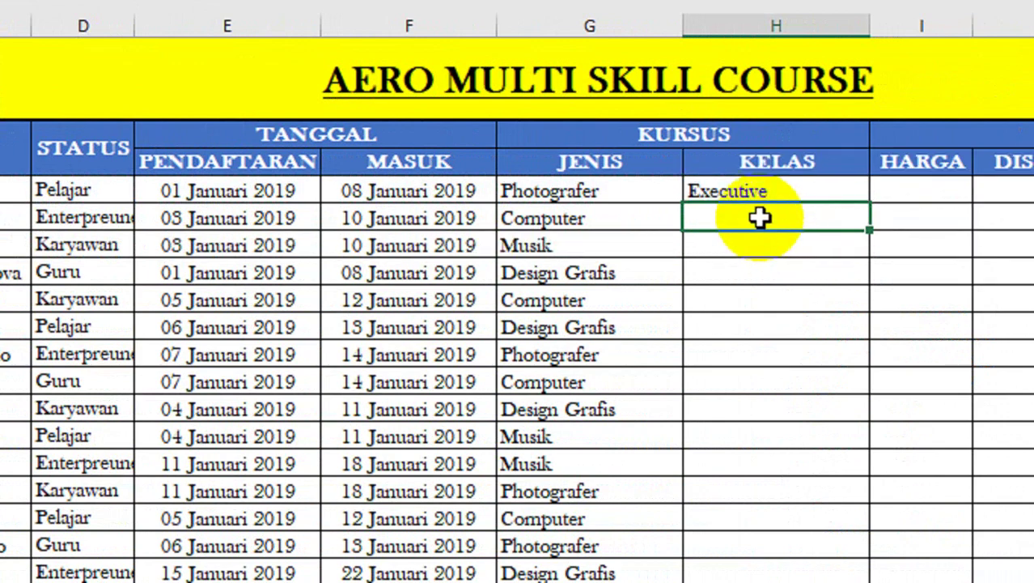
pyautogui.click(762, 192)
pyautogui.moveTo(762, 201); pyautogui.dragTo(752, 299)
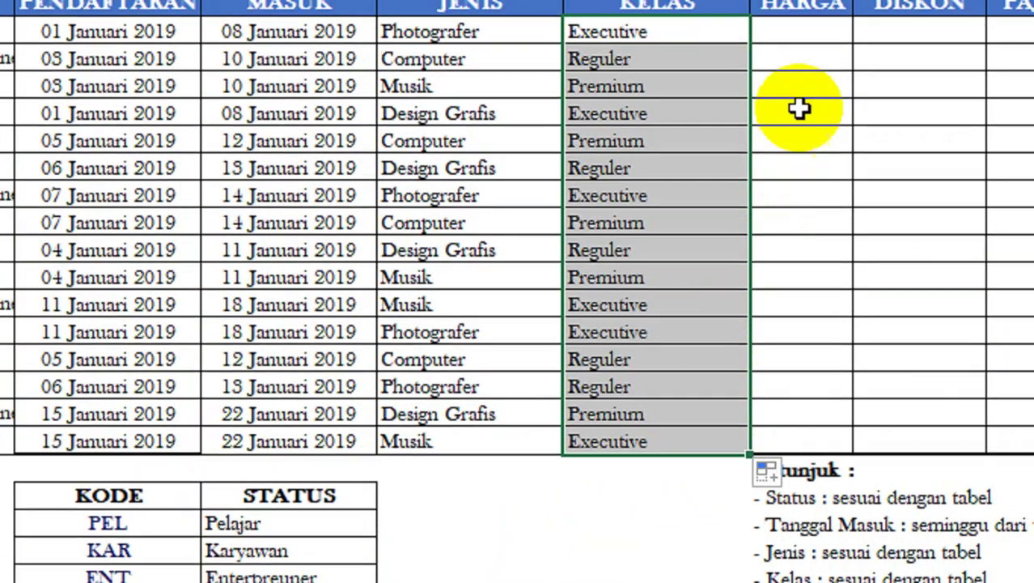
pyautogui.click(775, 144)
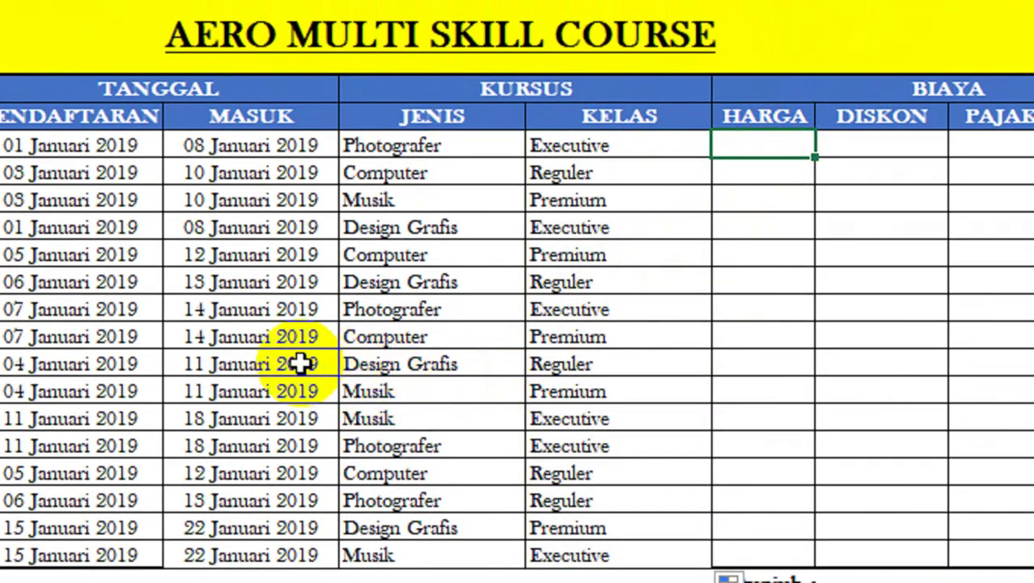
# - Enter =VLOOKUP(MID(B6,5,4),tb_jenis,3,0) in I6 and fill the prices down to I21
pyautogui.scroll(-3, 299, 362)
pyautogui.scroll(-2, 281, 364)
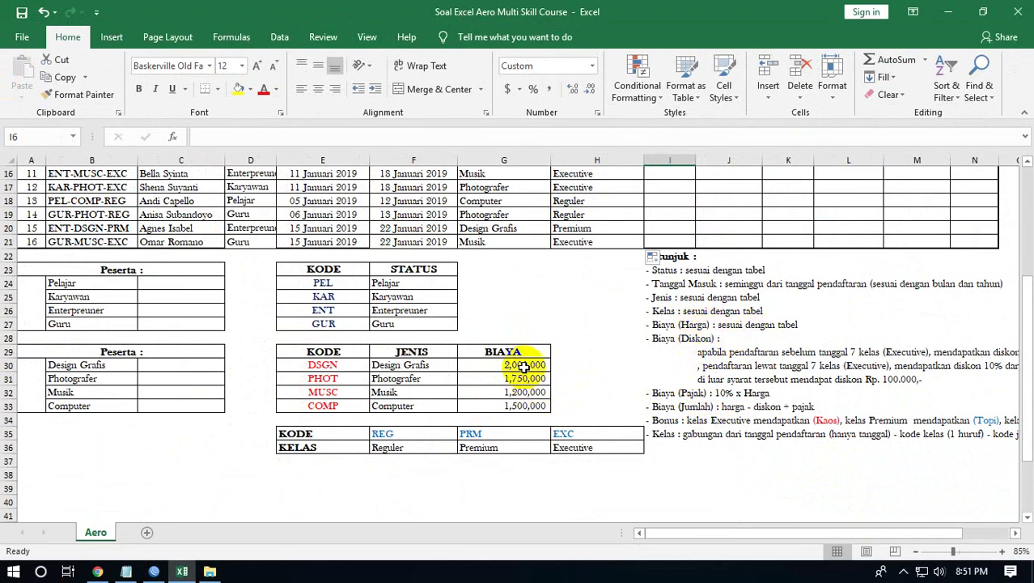
pyautogui.scroll(2, 492, 405)
pyautogui.scroll(3, 491, 405)
pyautogui.write('=')
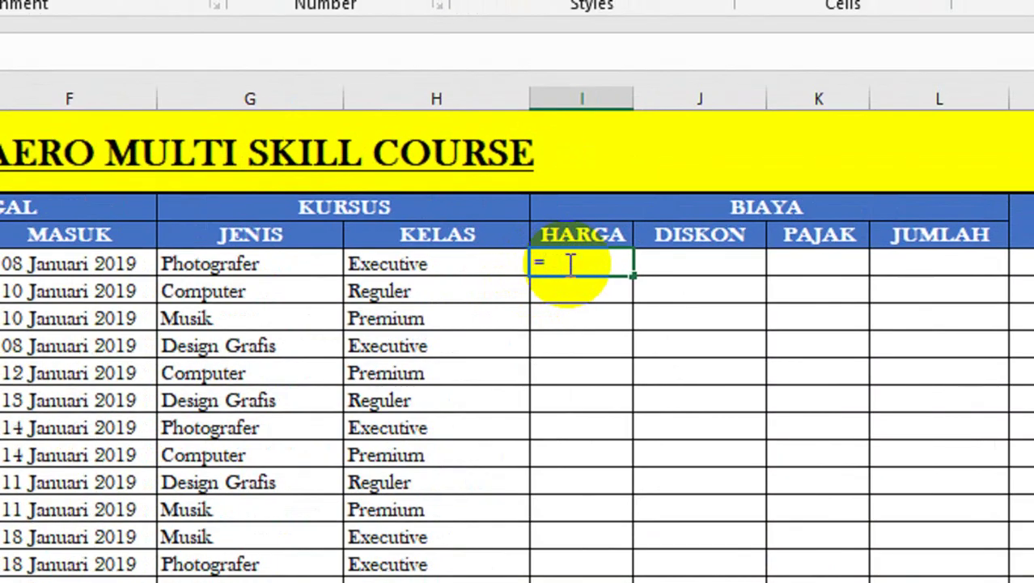
pyautogui.write('vl')
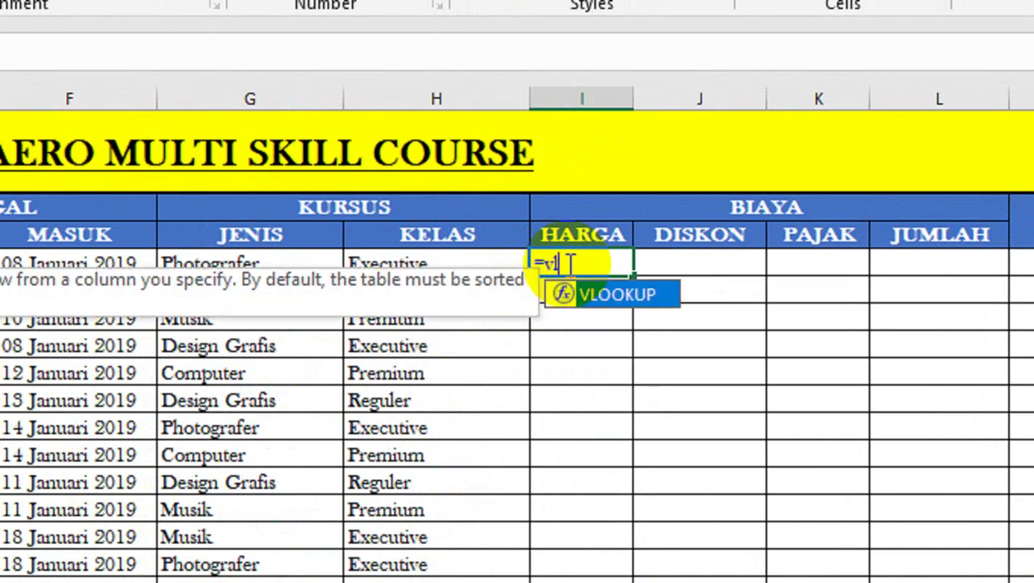
pyautogui.write('ookup(')
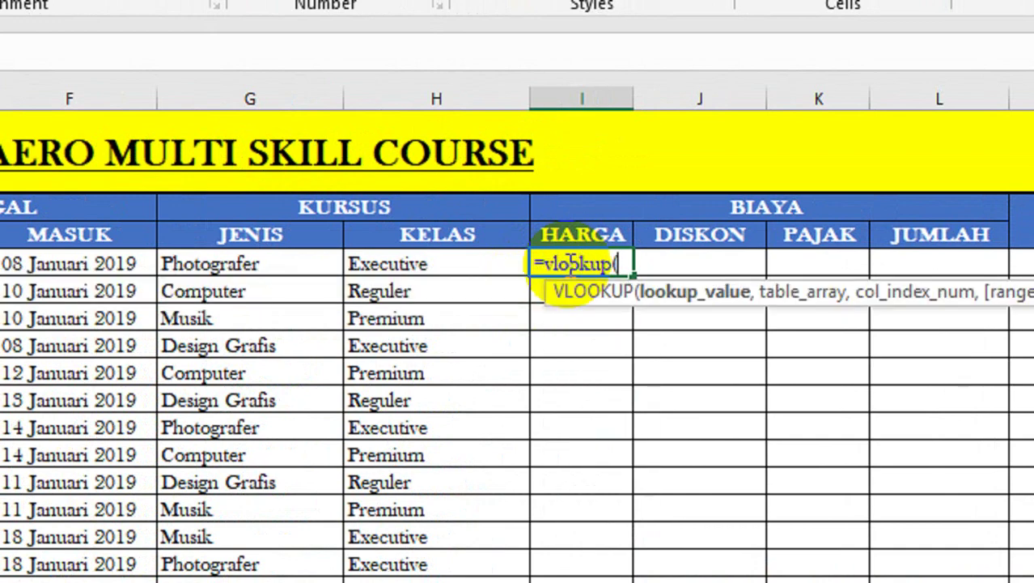
pyautogui.write('mi')
pyautogui.press('BackSpace')
pyautogui.write('mid(')
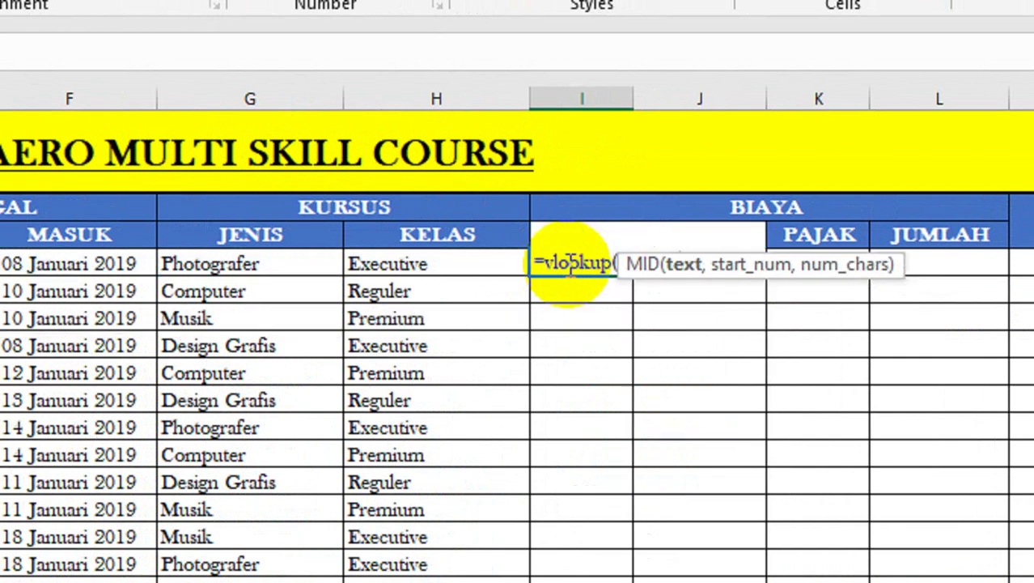
pyautogui.write('B6,5,')
pyautogui.write(',')
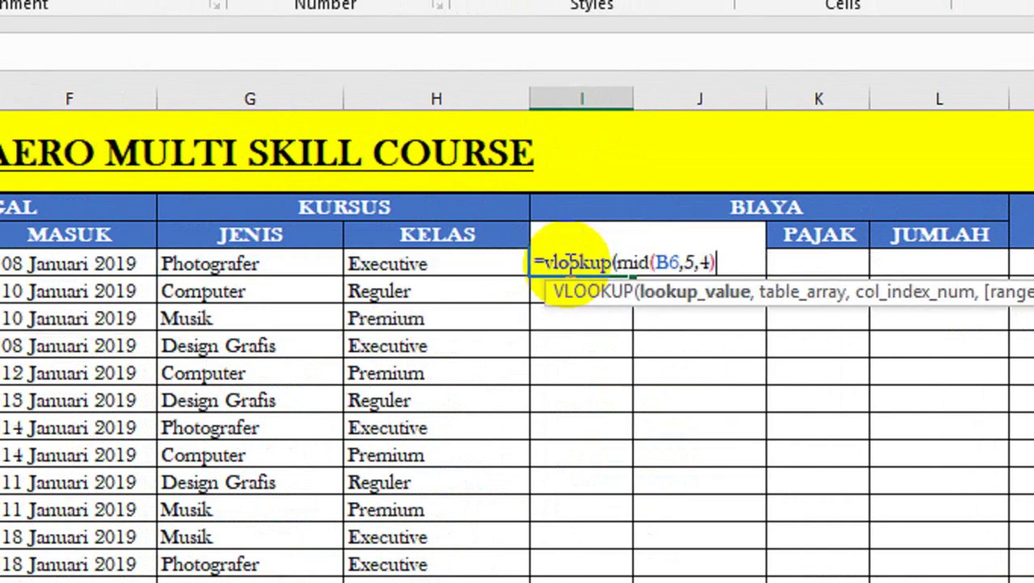
pyautogui.write('tb')
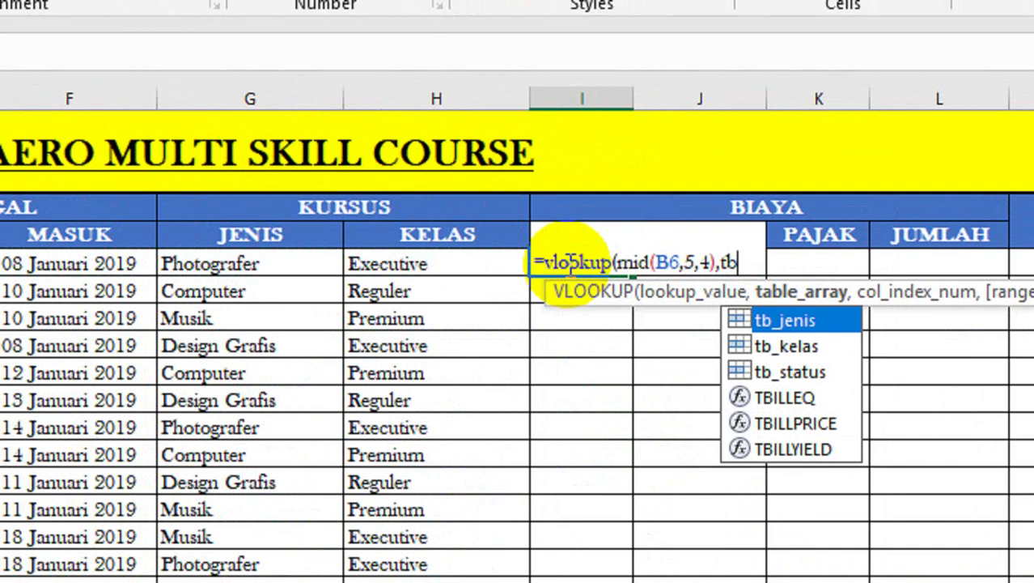
pyautogui.write('_jenis,')
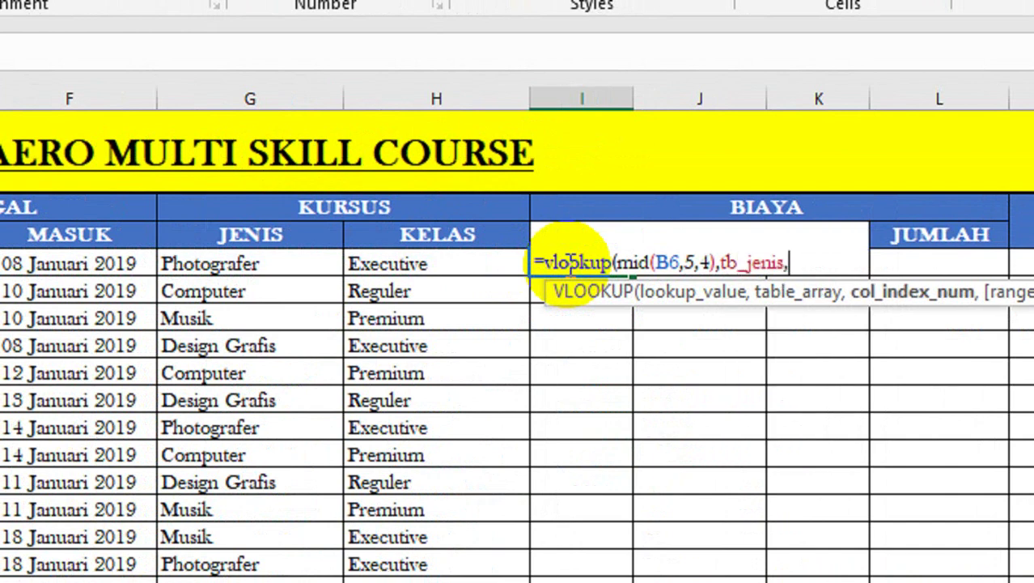
pyautogui.write(',0)')
pyautogui.hotkey('ctrl', 'Return')
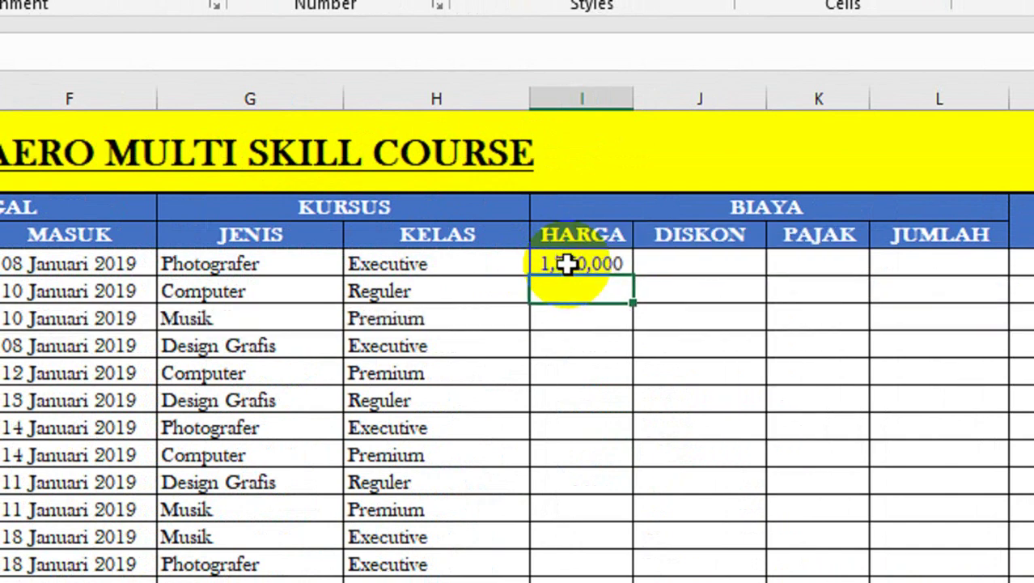
pyautogui.moveTo(633, 275)
pyautogui.mouseDown()
pyautogui.moveTo(610, 466)
pyautogui.moveTo(607, 437)
pyautogui.mouseUp()
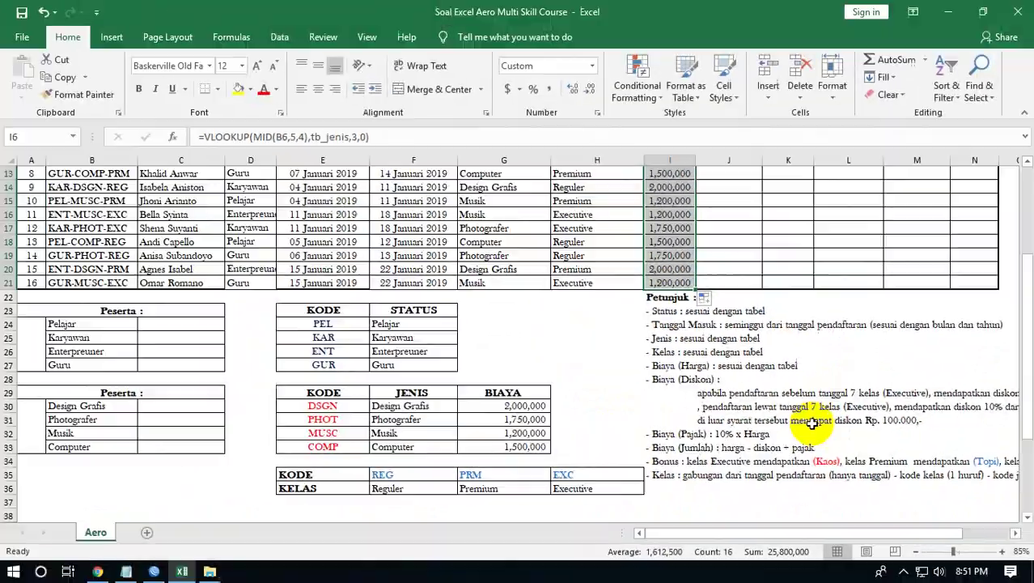
pyautogui.moveTo(812, 533); pyautogui.dragTo(856, 533)
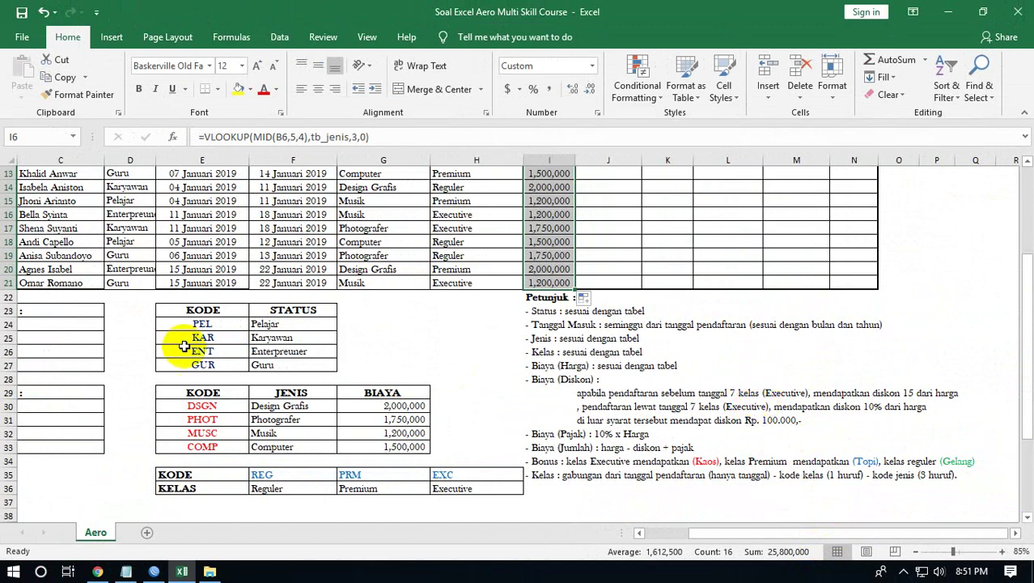
# - Select the 01 Januari registration dates in E6 and E9 for red font
pyautogui.scroll(2, 185, 346)
pyautogui.scroll(1, 186, 348)
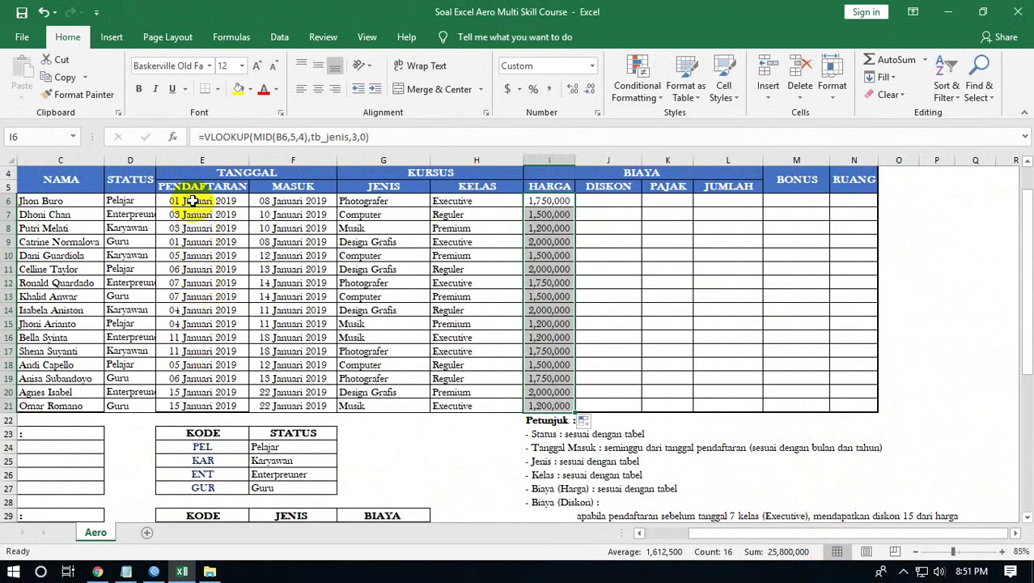
pyautogui.click(192, 200)
pyautogui.keyDown('ctrl'); pyautogui.click(201, 241); pyautogui.keyUp('ctrl')
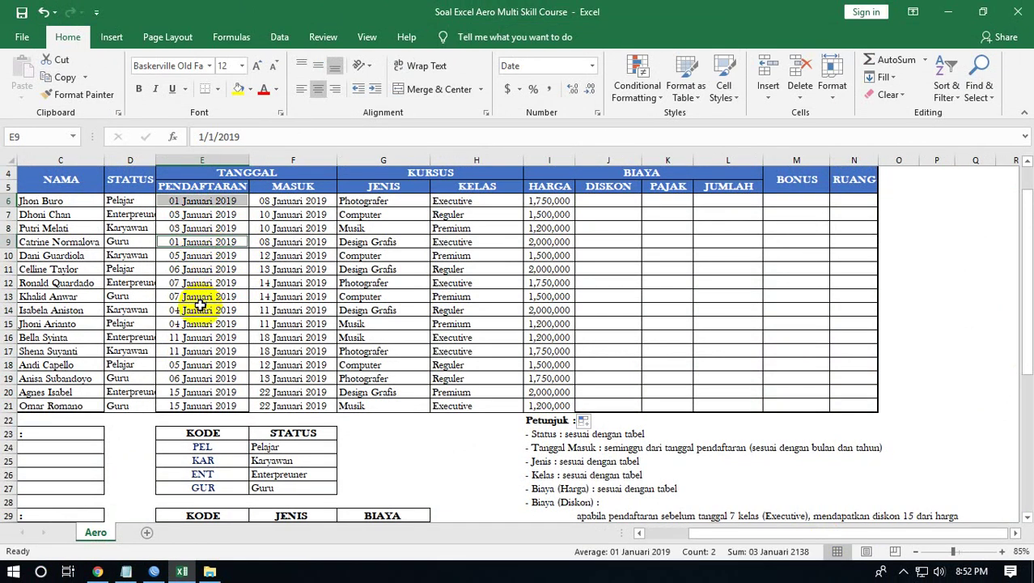
pyautogui.keyDown('ctrl'); pyautogui.click(201, 336); pyautogui.keyUp('ctrl')
pyautogui.keyDown('ctrl'); pyautogui.click(201, 337); pyautogui.keyUp('ctrl')
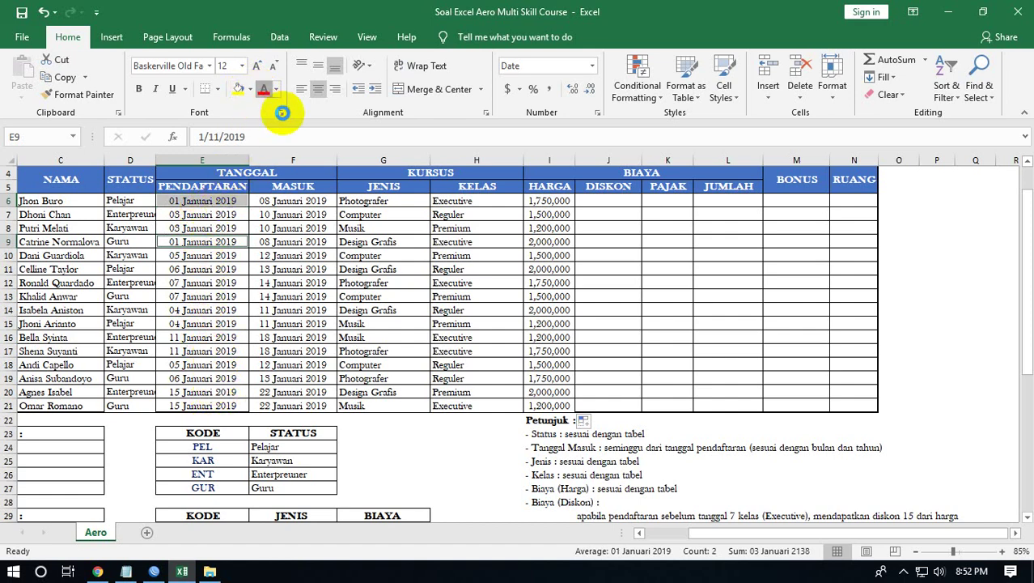
pyautogui.scroll(-2, 637, 454)
pyautogui.scroll(-1, 638, 458)
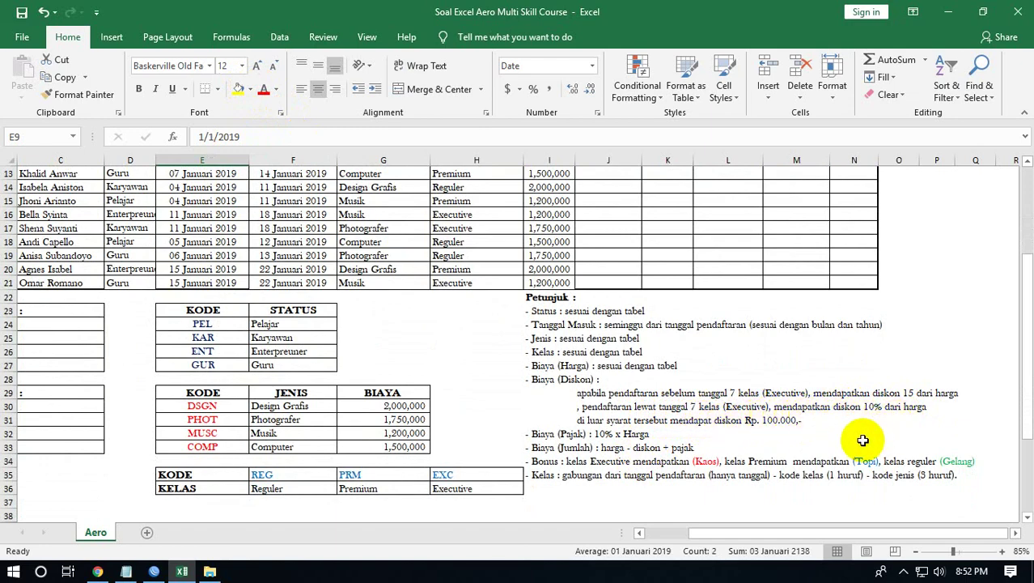
pyautogui.scroll(2, 863, 439)
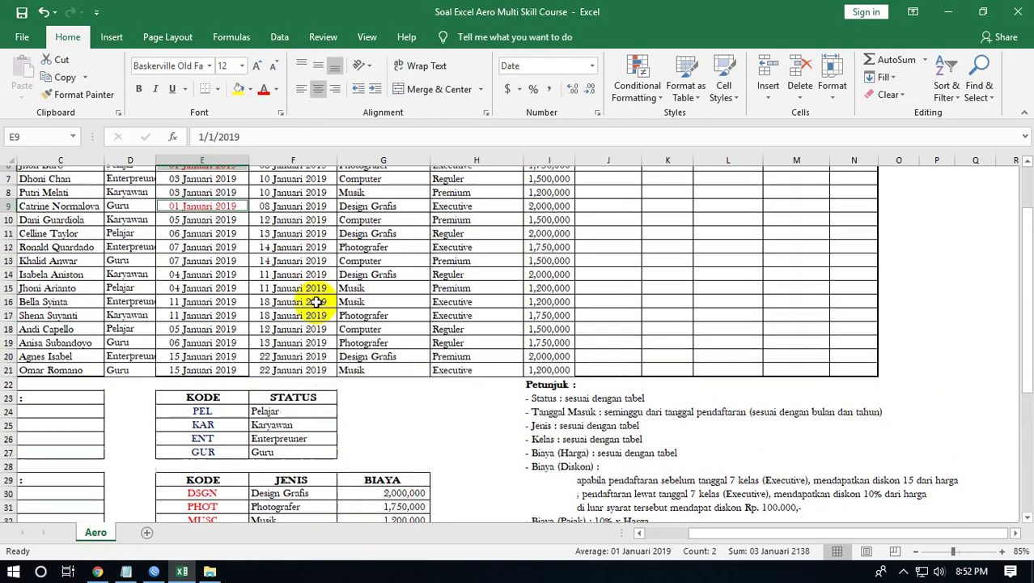
pyautogui.scroll(1, 317, 300)
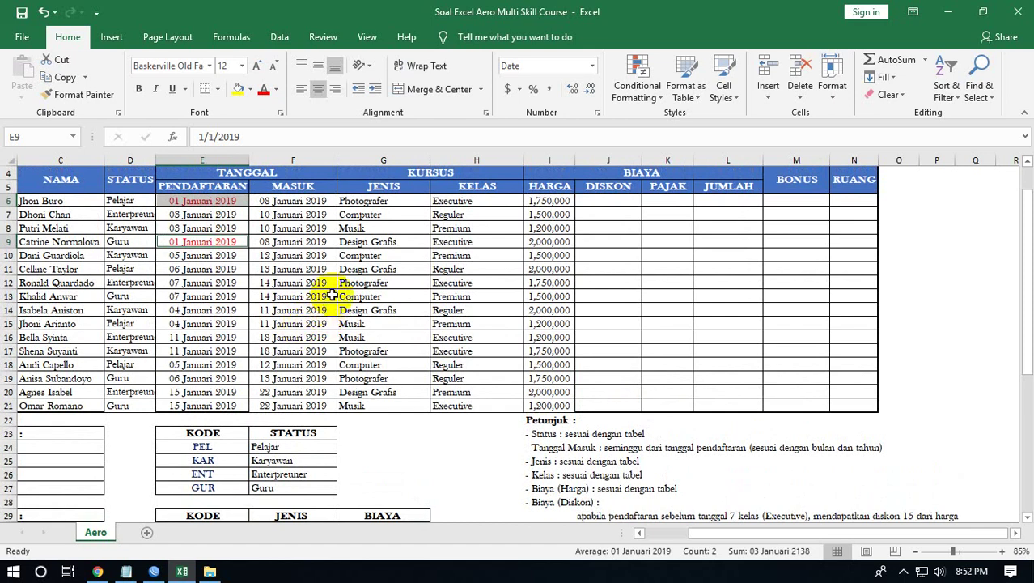
# - Colour the 07, 11 and 15 Januari dates in E12, E16, E17 and E21 blue
pyautogui.click(212, 407)
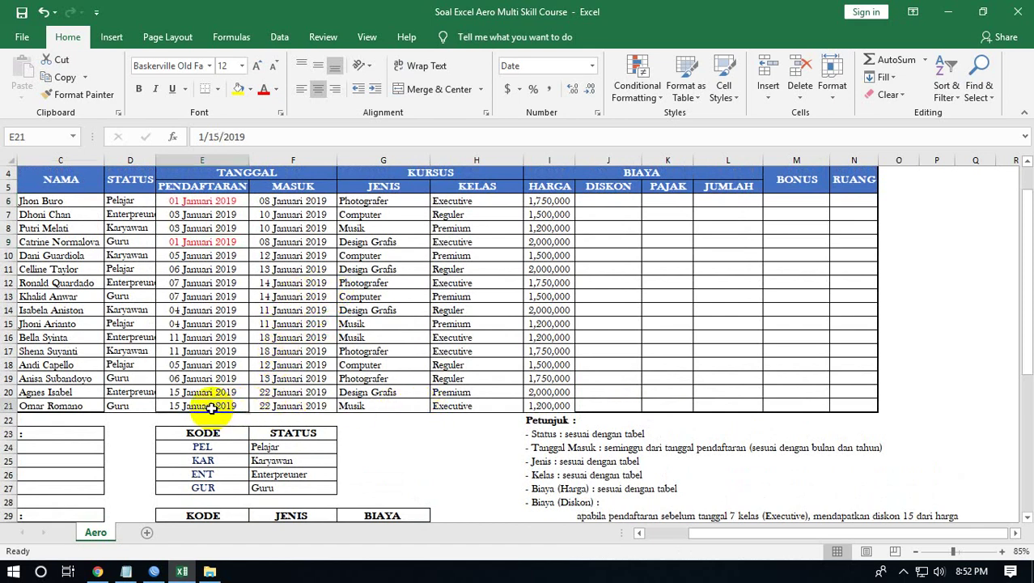
pyautogui.keyDown('ctrl'); pyautogui.click(195, 352); pyautogui.keyUp('ctrl')
pyautogui.keyDown('ctrl'); pyautogui.click(191, 339); pyautogui.keyUp('ctrl')
pyautogui.keyDown('ctrl'); pyautogui.click(189, 284); pyautogui.keyUp('ctrl')
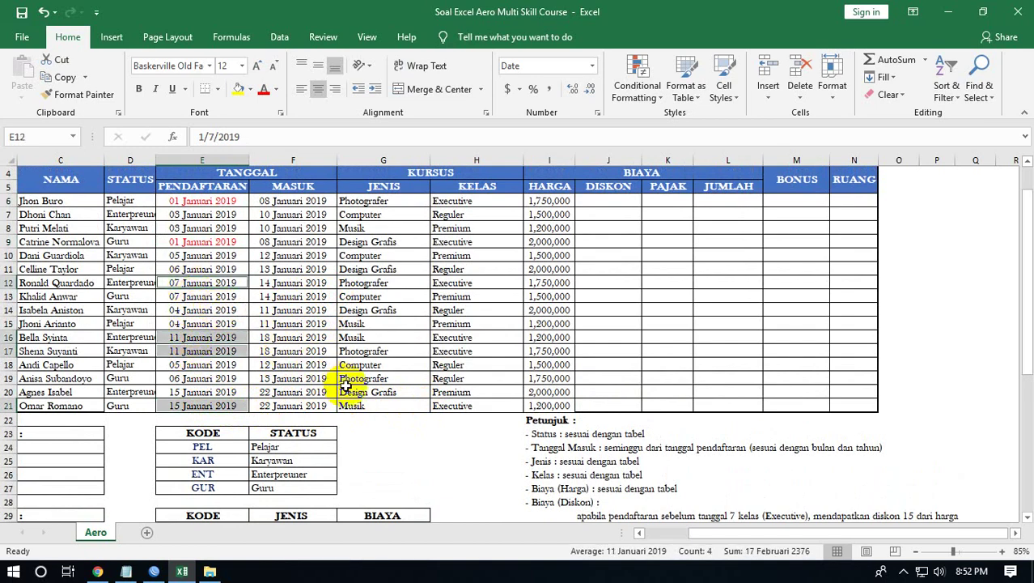
pyautogui.scroll(-3, 472, 402)
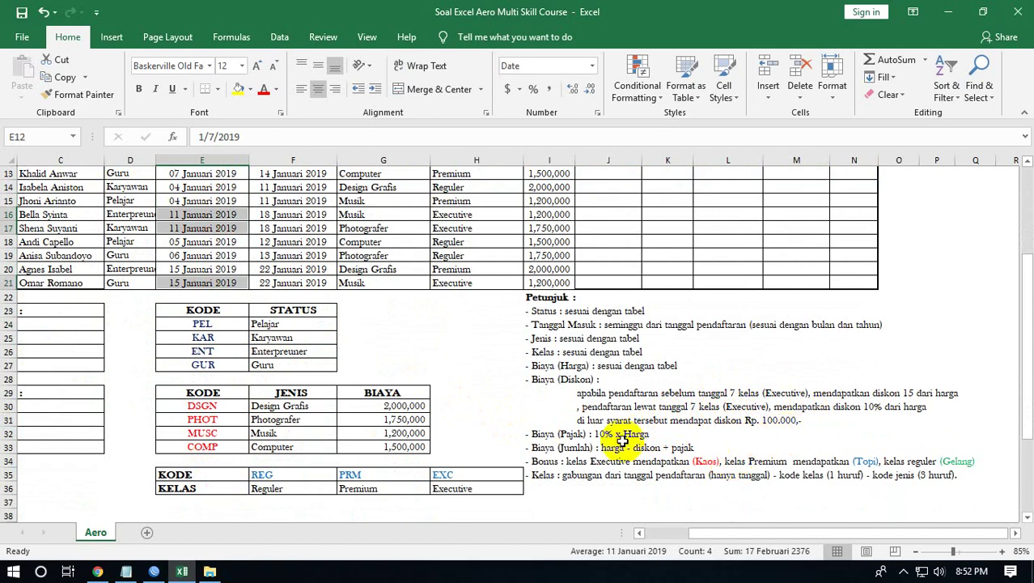
pyautogui.scroll(4, 474, 426)
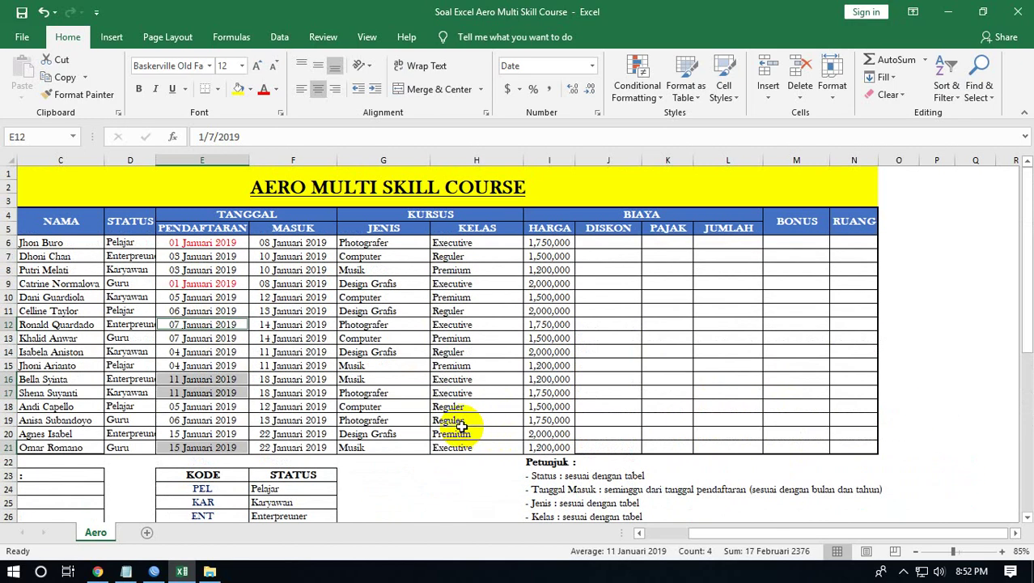
pyautogui.click(276, 89)
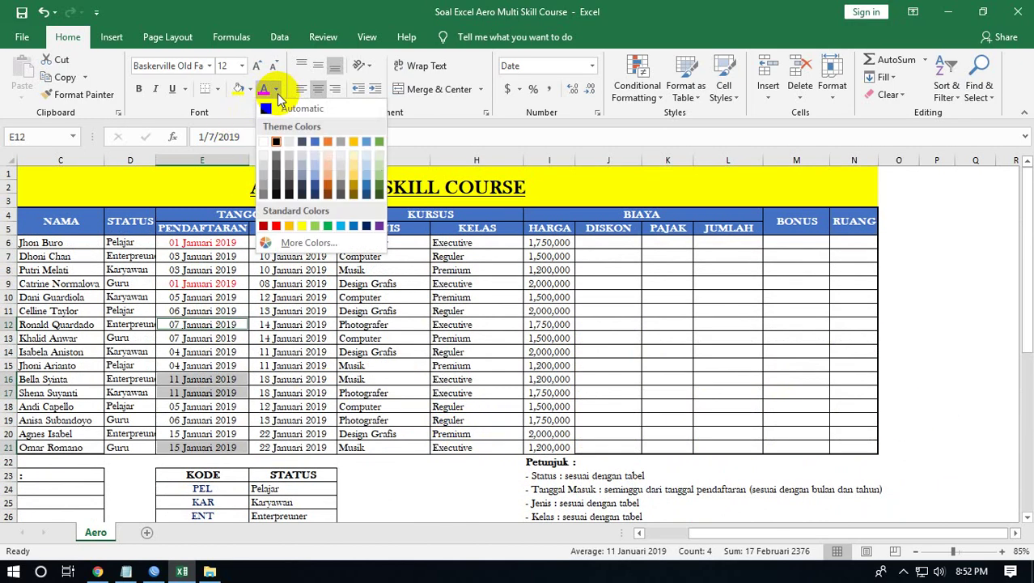
pyautogui.click(354, 227)
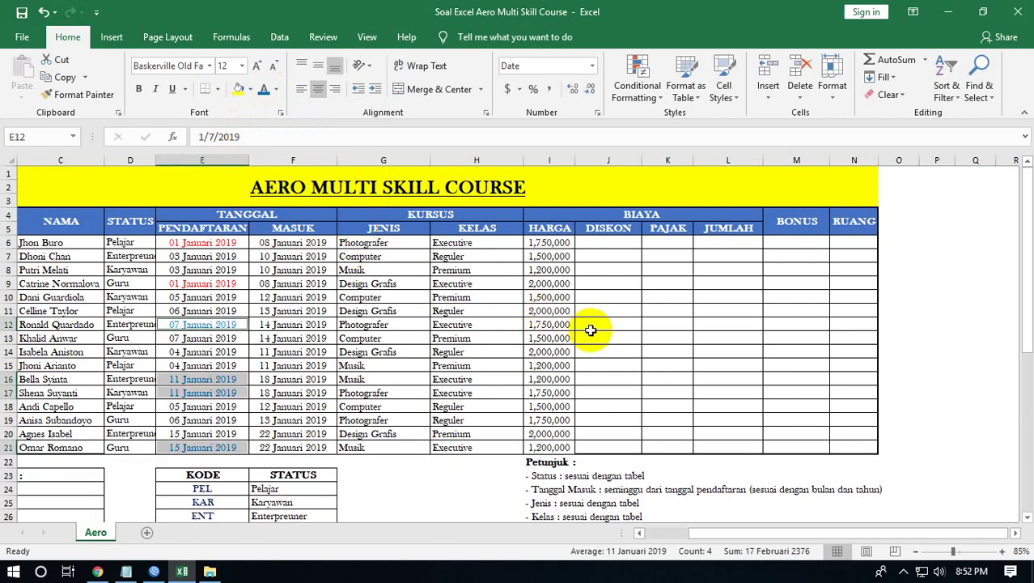
pyautogui.click(605, 243)
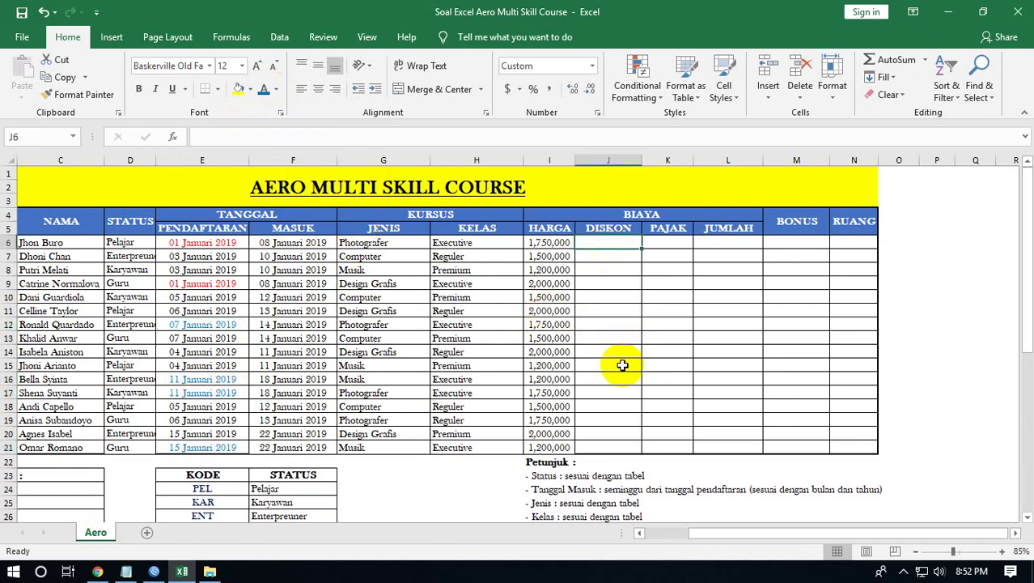
# - Change the J29 discount note to read 'mendapatkan diskon 15% dari harga'
pyautogui.scroll(-2, 623, 388)
pyautogui.scroll(-1, 628, 418)
pyautogui.scroll(-1, 698, 436)
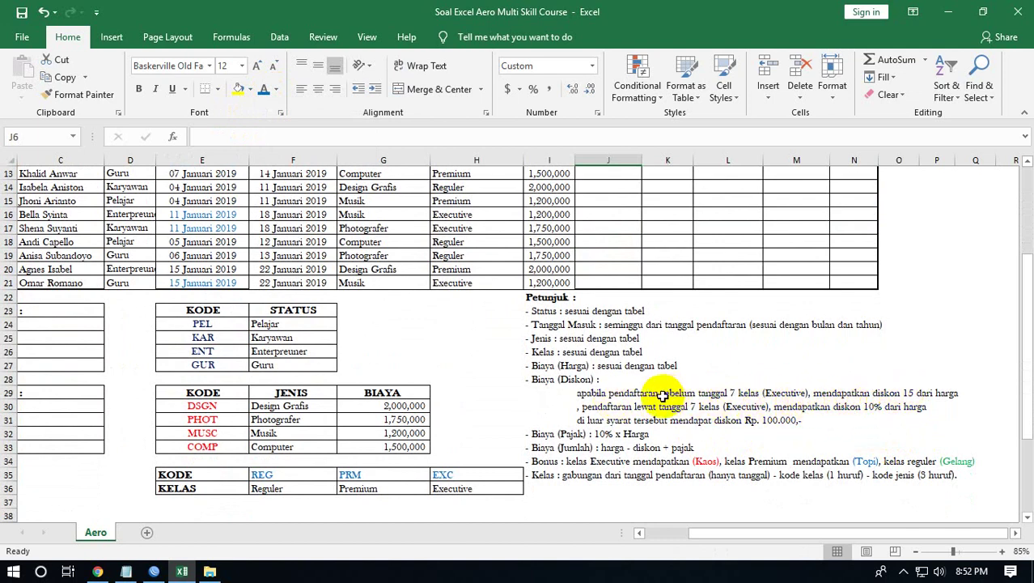
pyautogui.click(602, 393)
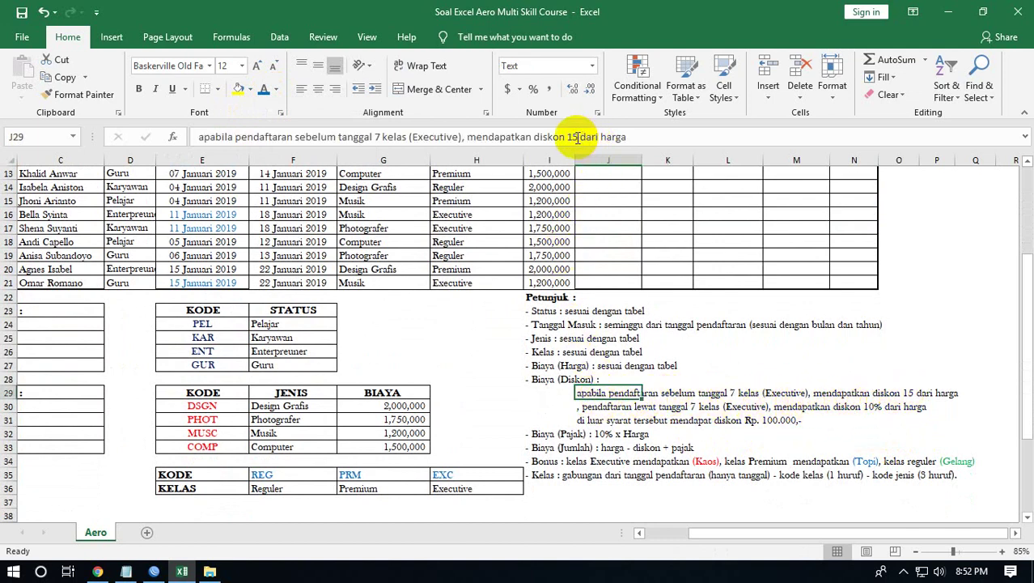
pyautogui.click(576, 136)
pyautogui.write('%')
pyautogui.press('Return')
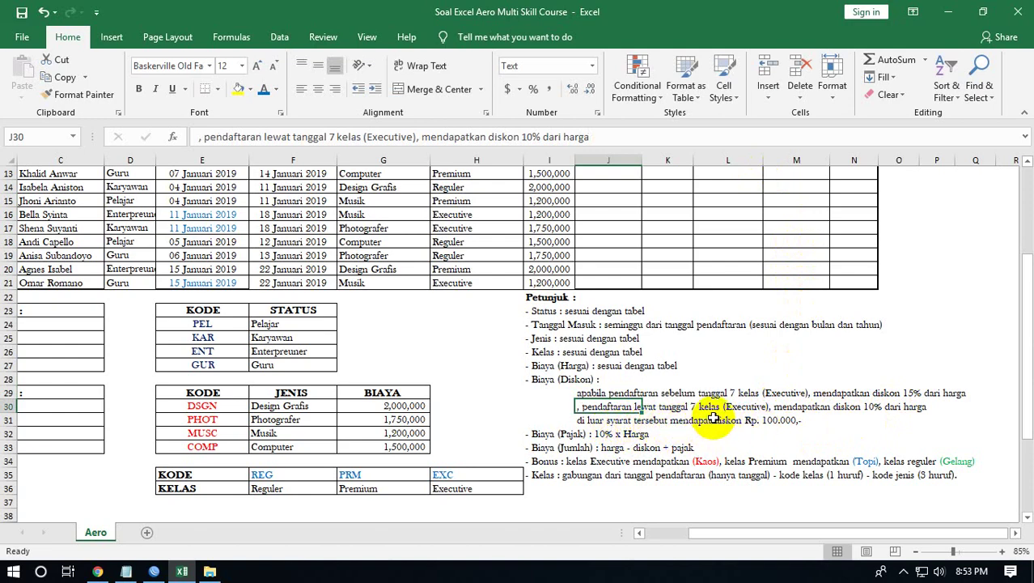
pyautogui.scroll(3, 711, 419)
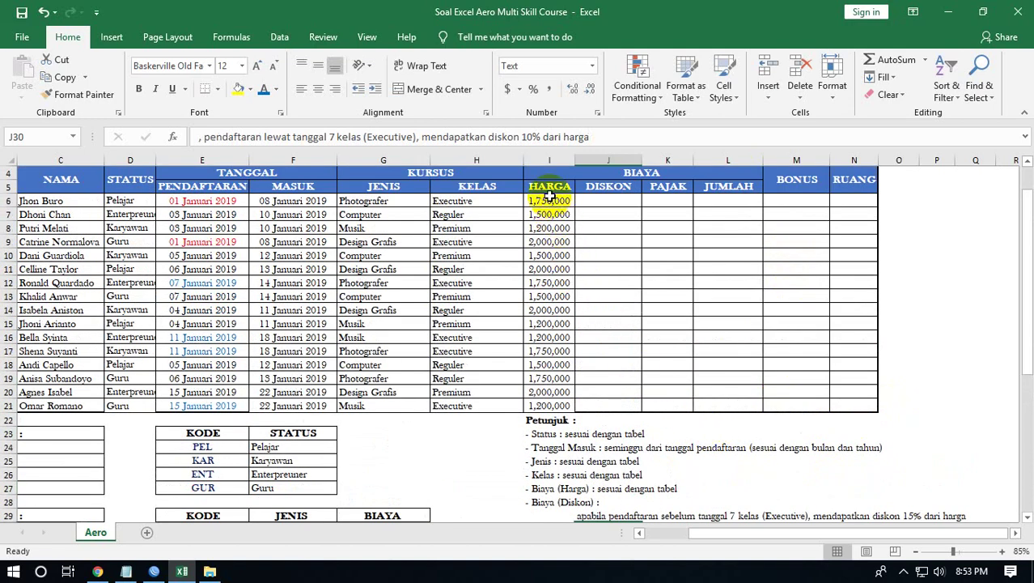
pyautogui.click(549, 201)
pyautogui.click(603, 200)
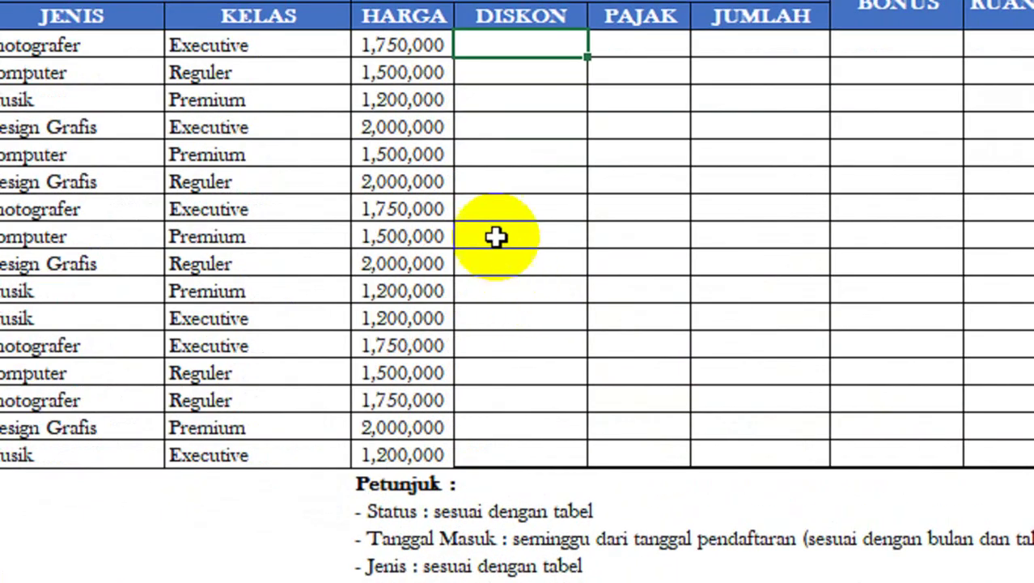
pyautogui.write('=')
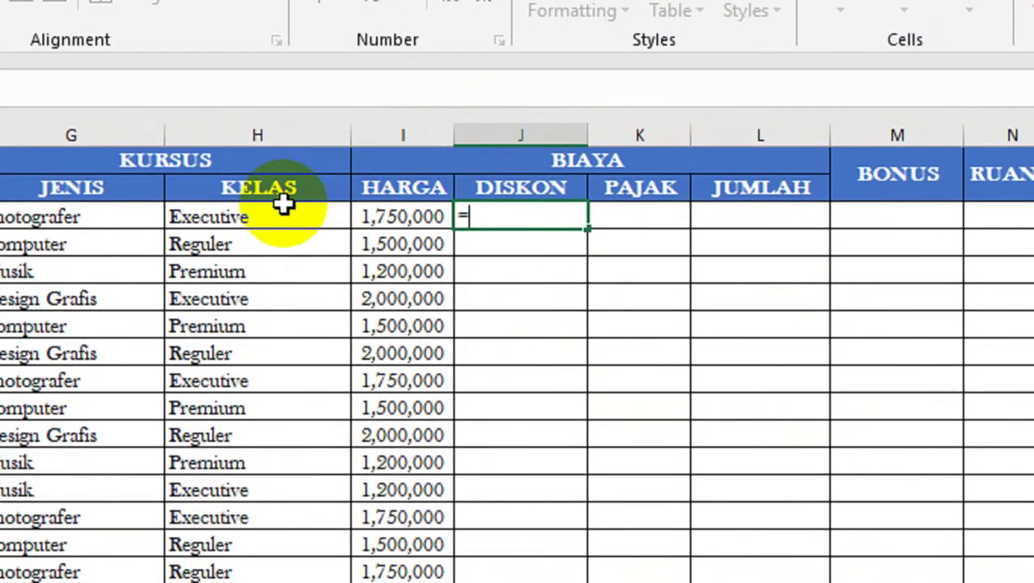
pyautogui.write('if(and(')
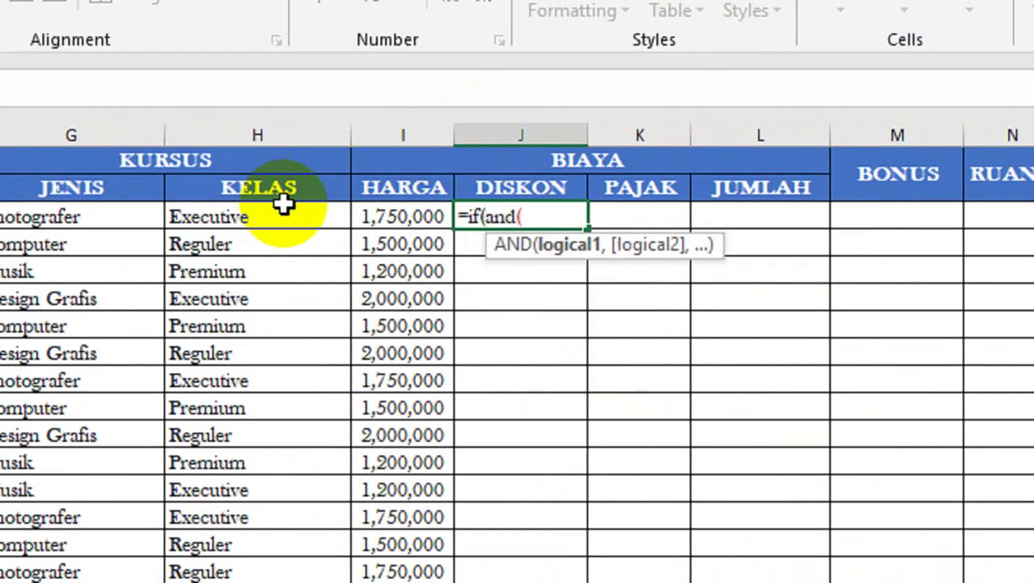
pyautogui.write('G')
pyautogui.press('BackSpace')
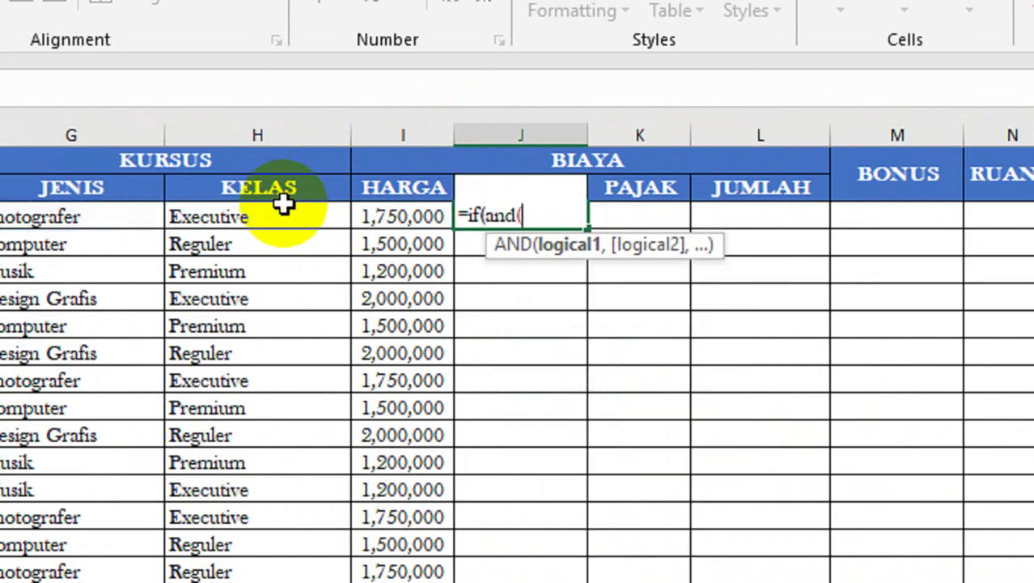
pyautogui.write('dah')
pyautogui.press('BackSpace')
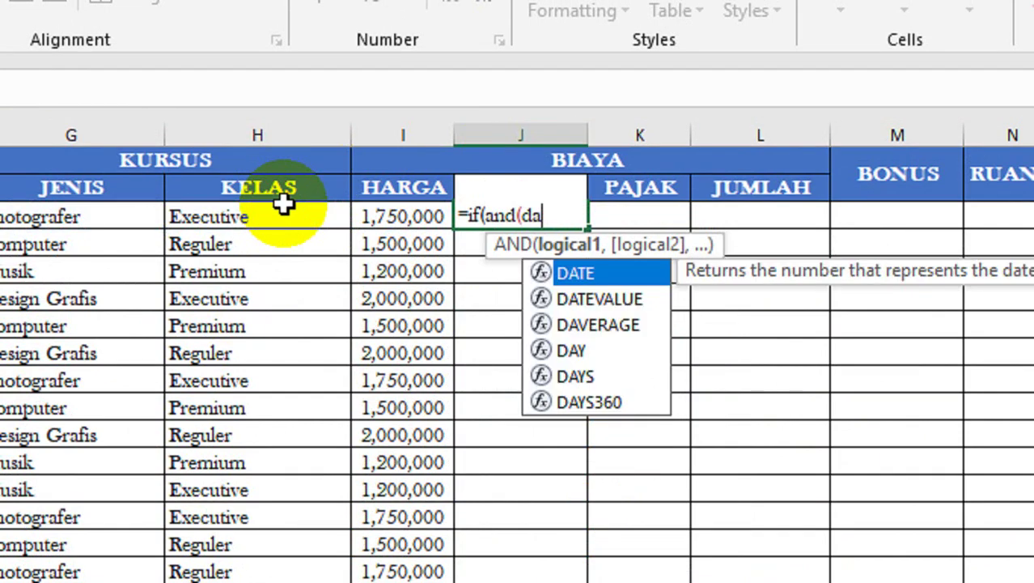
pyautogui.write('y*')
pyautogui.press('BackSpace')
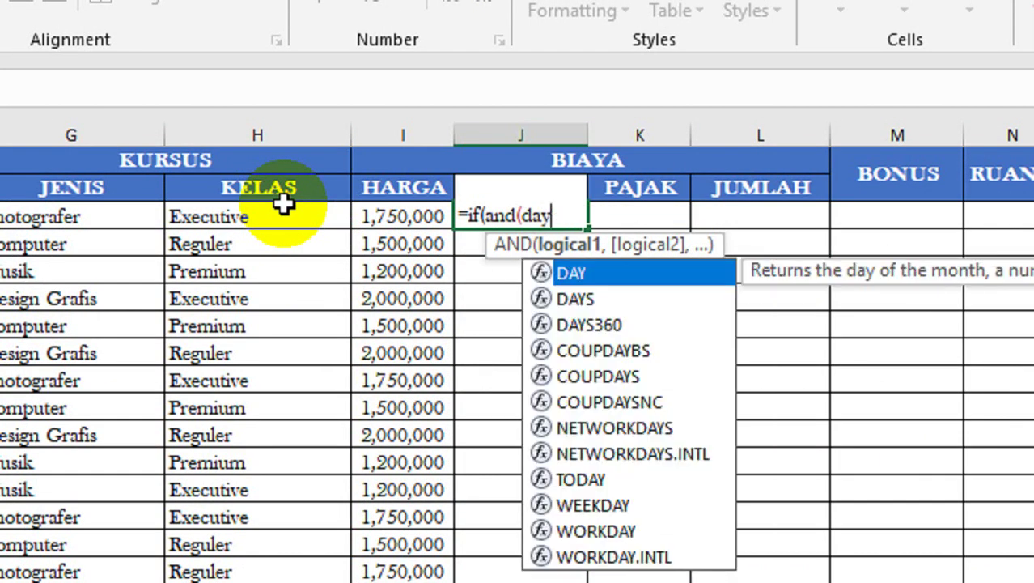
pyautogui.write('(')
pyautogui.click(283, 204)
pyautogui.press('Left')
pyautogui.press('Left')
pyautogui.press('Left')
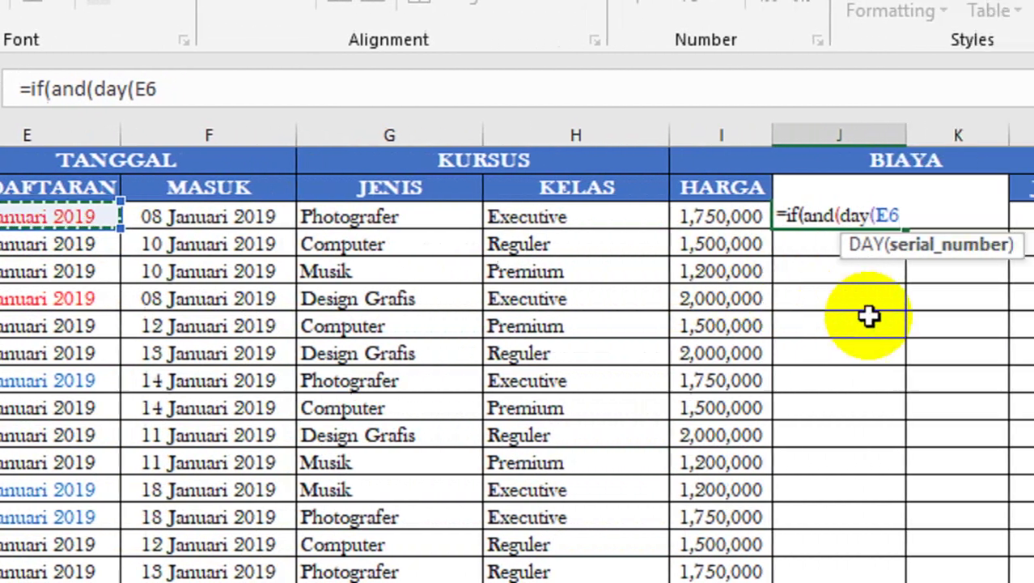
pyautogui.write(')>')
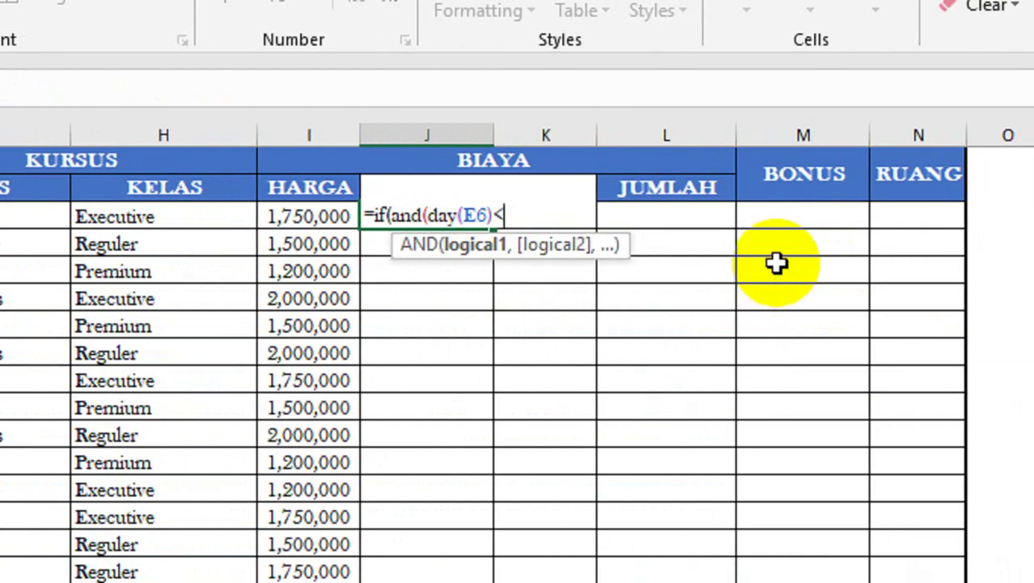
pyautogui.write(',10%*')
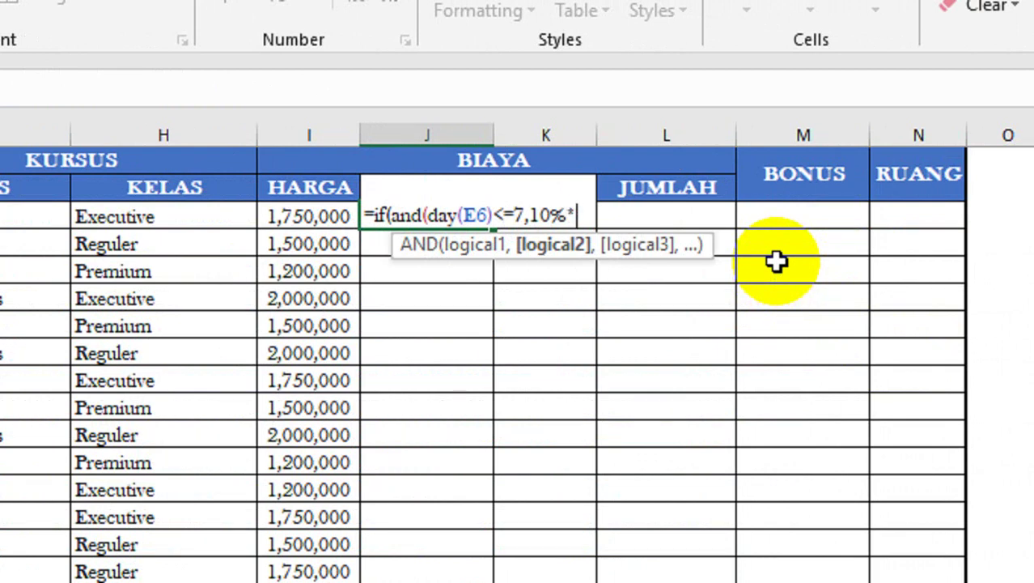
pyautogui.press('Left')
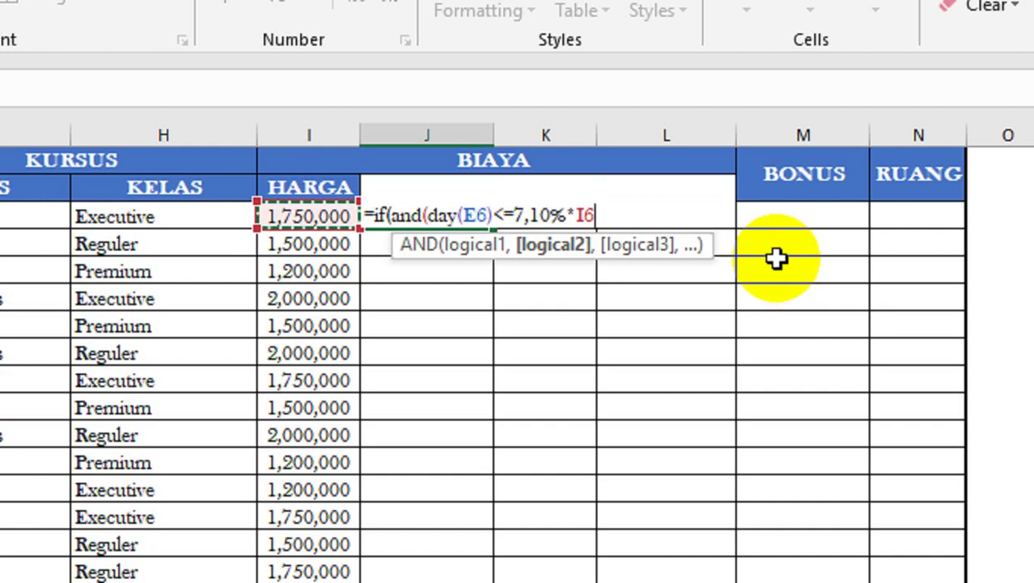
pyautogui.write(',if(and')
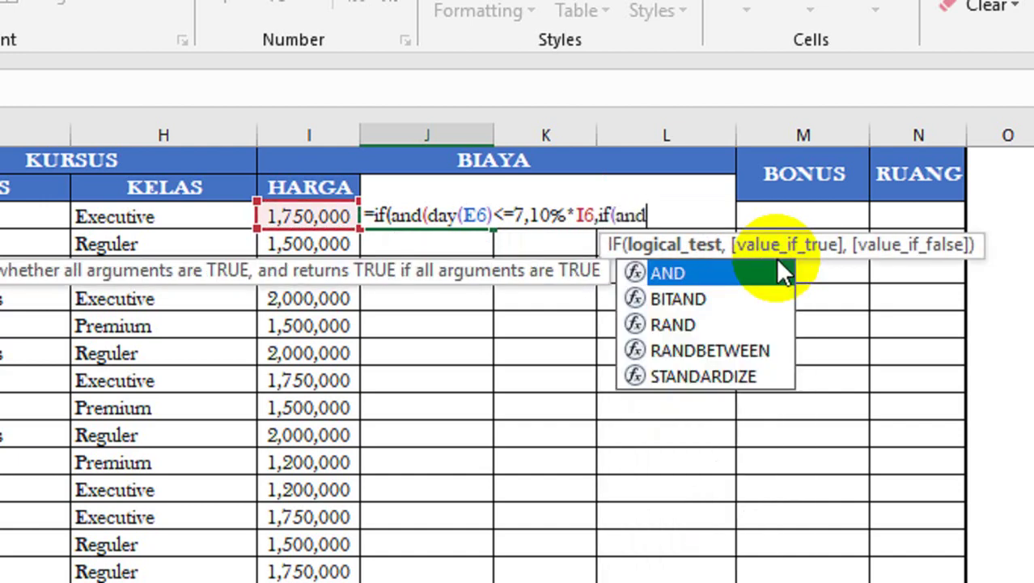
pyautogui.write('(')
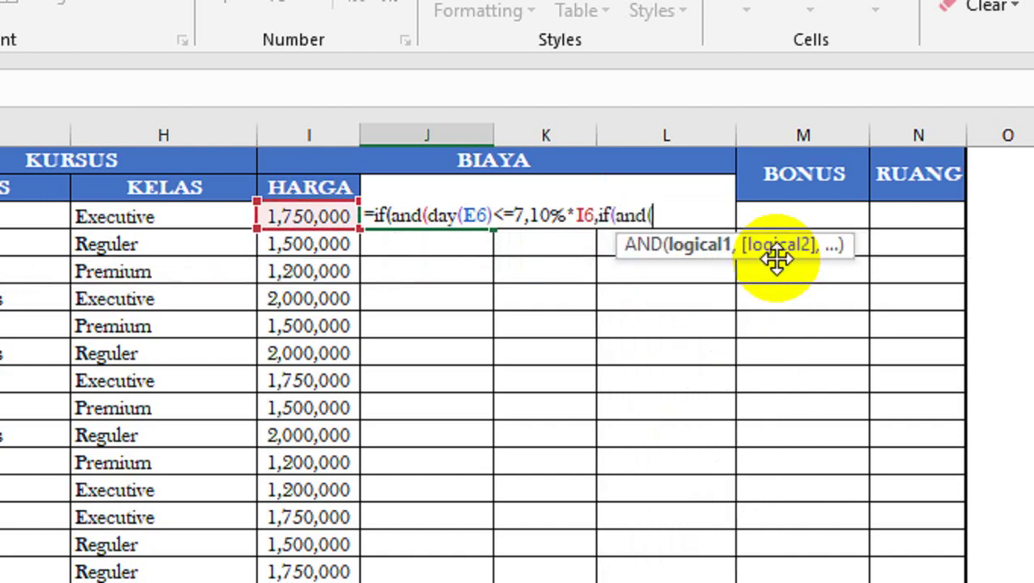
# - In J6, begin =IF(AND(DAY(E6)<=7,H6="executive"),15%*I6,IF( for the discount
pyautogui.press('Escape')
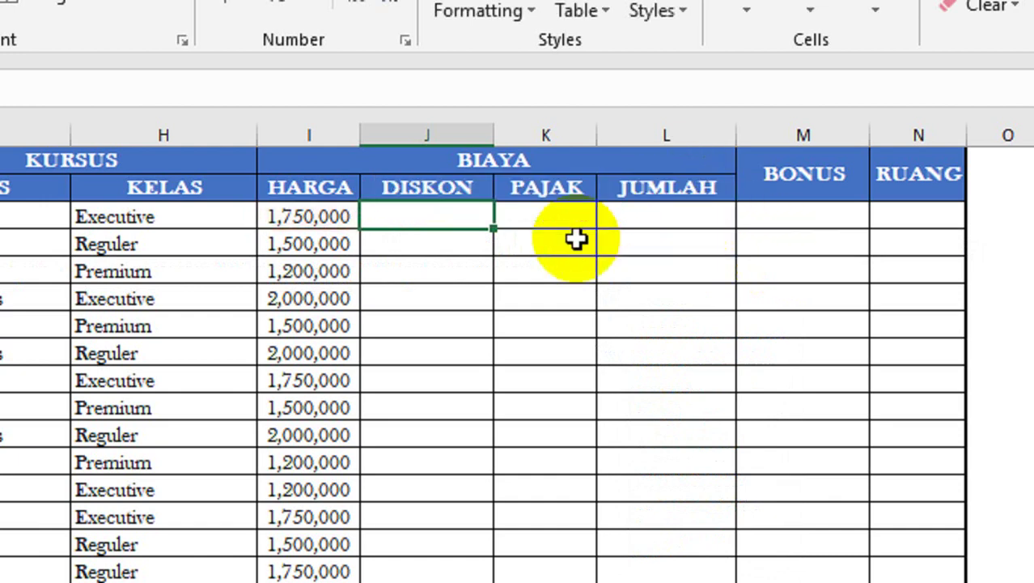
pyautogui.write('=if')
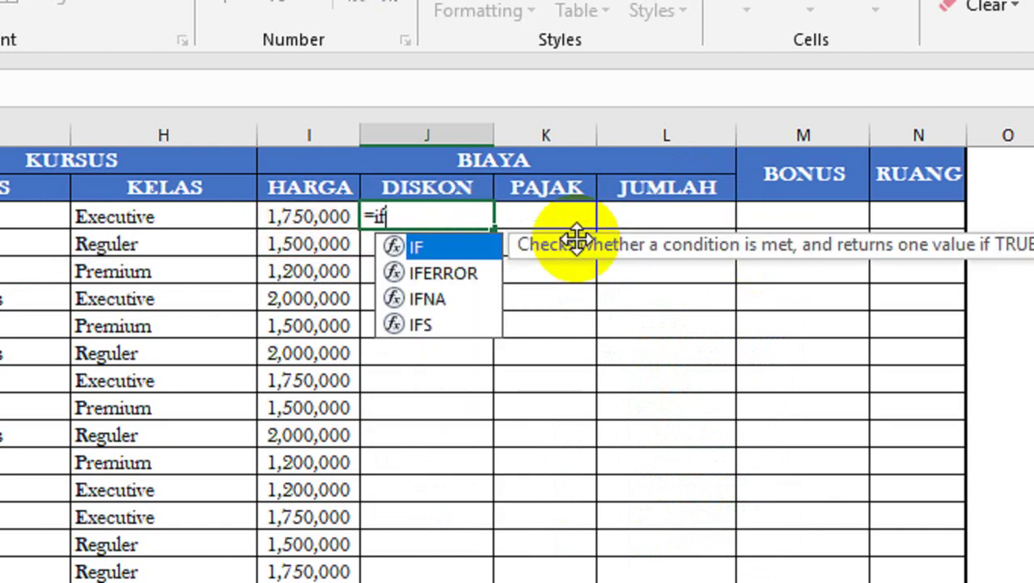
pyautogui.write('(and(da')
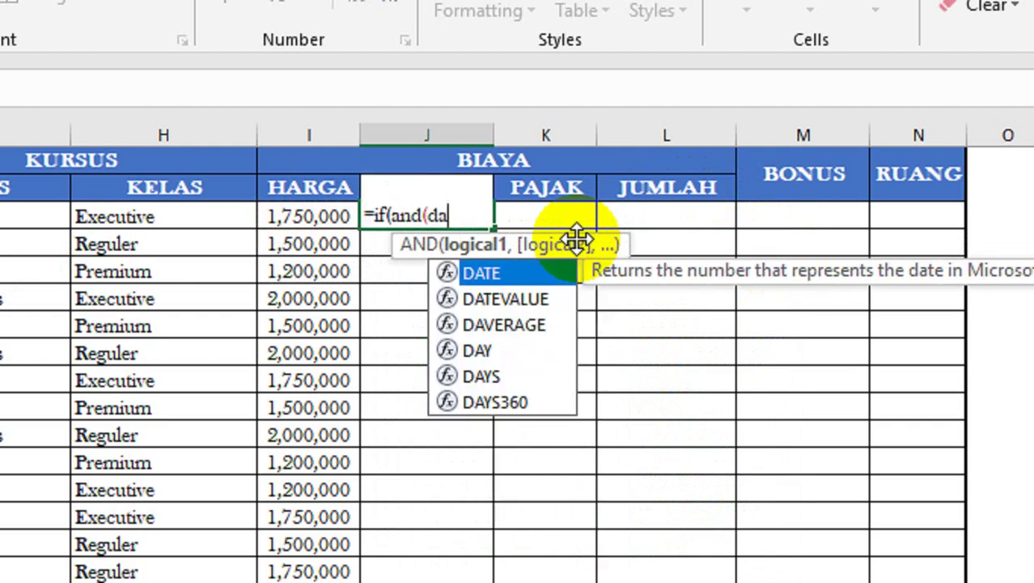
pyautogui.write('y(')
pyautogui.press('Left')
pyautogui.press('Left')
pyautogui.press('Left')
pyautogui.press('Left')
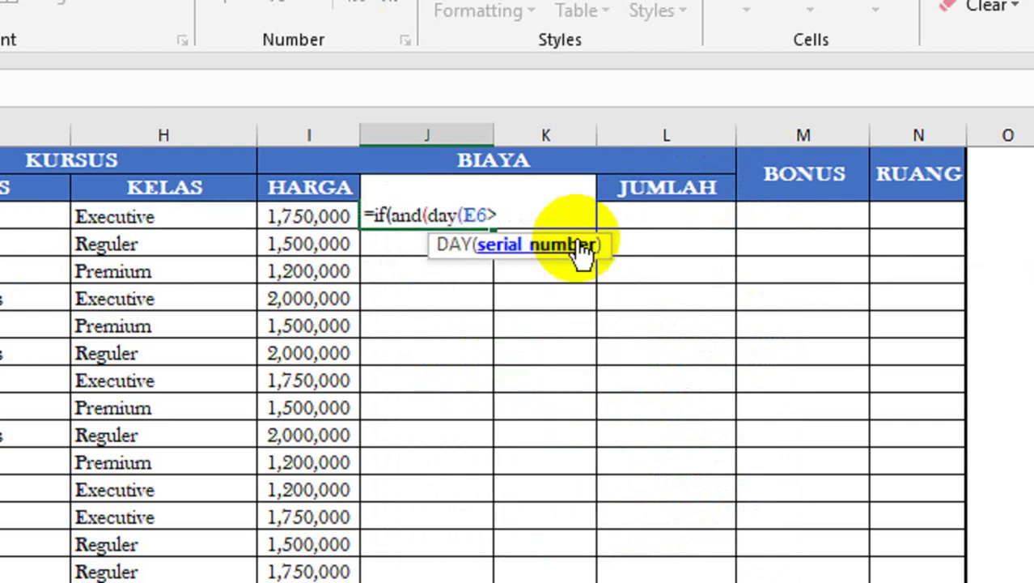
pyautogui.write('>')
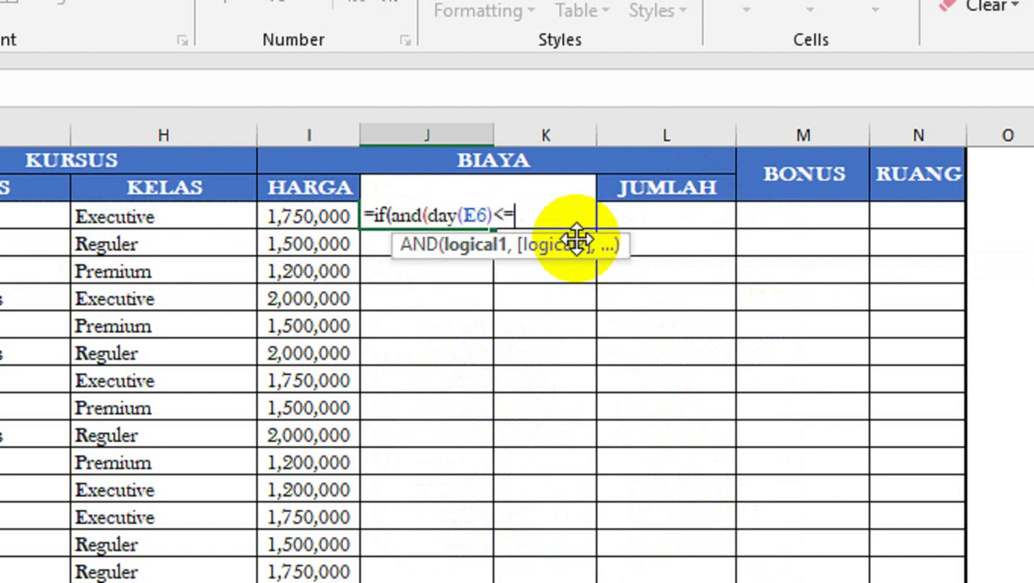
pyautogui.write(',')
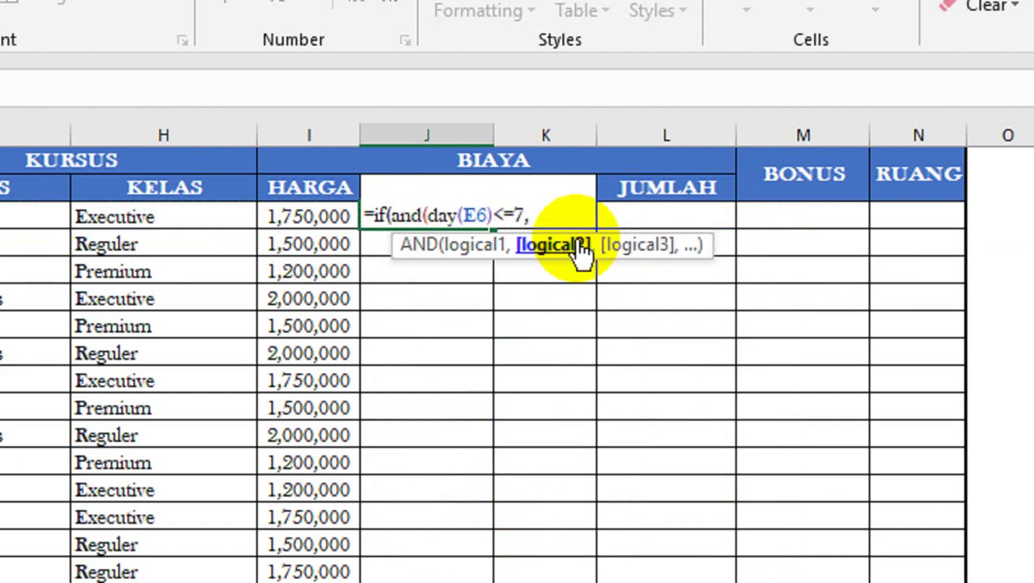
pyautogui.press('Left')
pyautogui.press('Left')
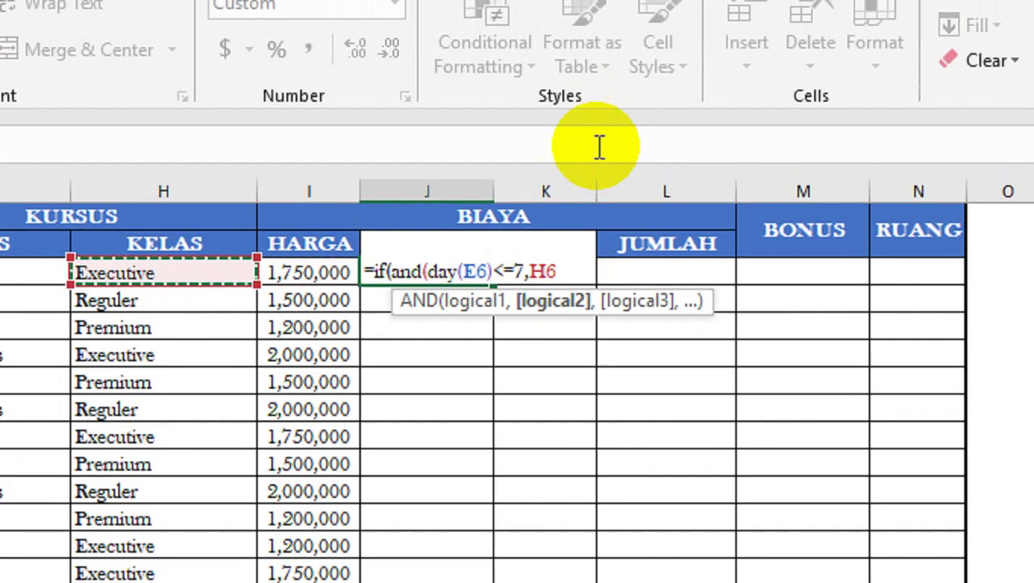
pyautogui.write('="ex')
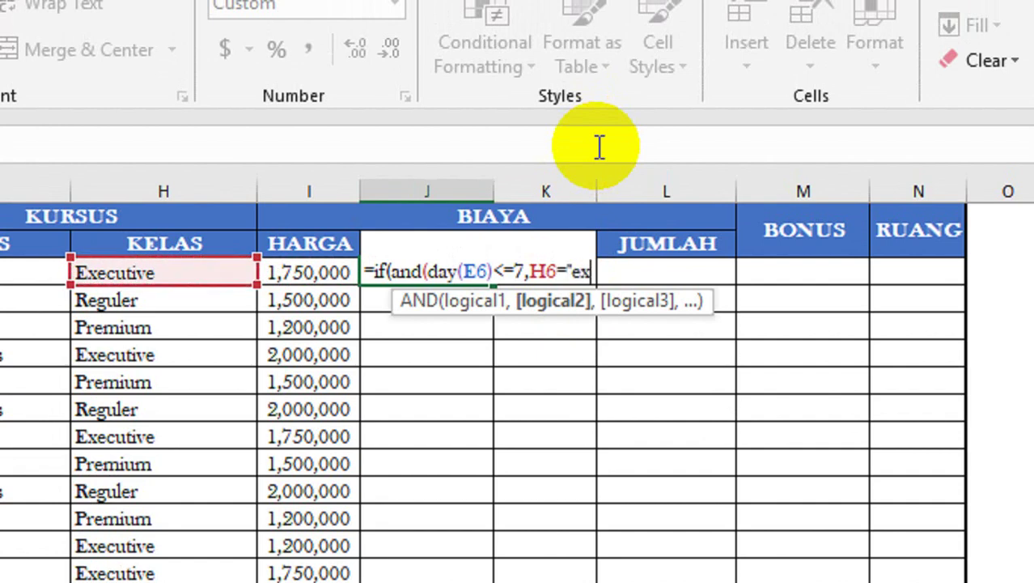
pyautogui.write('ecutive')
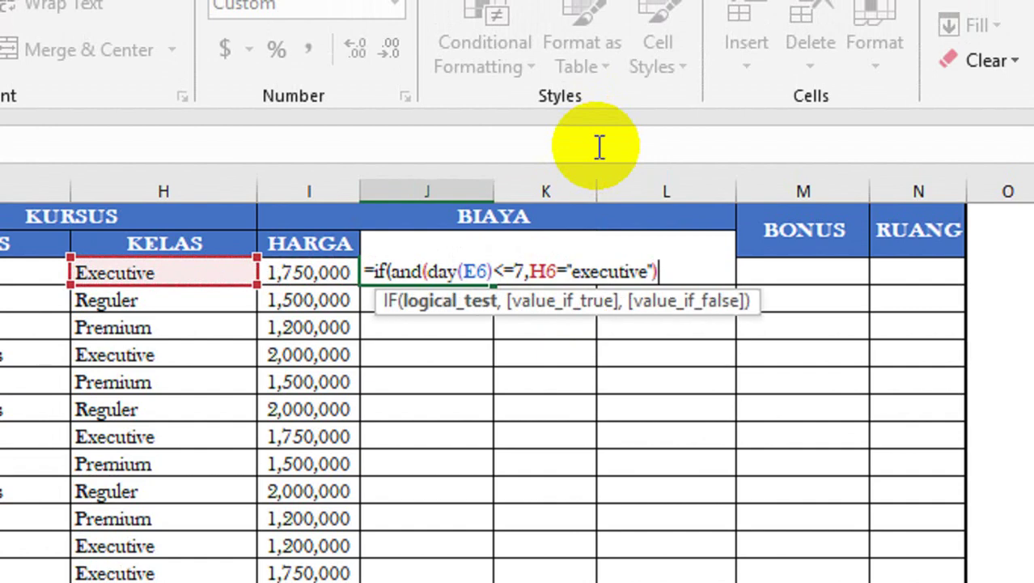
pyautogui.write(',15%*')
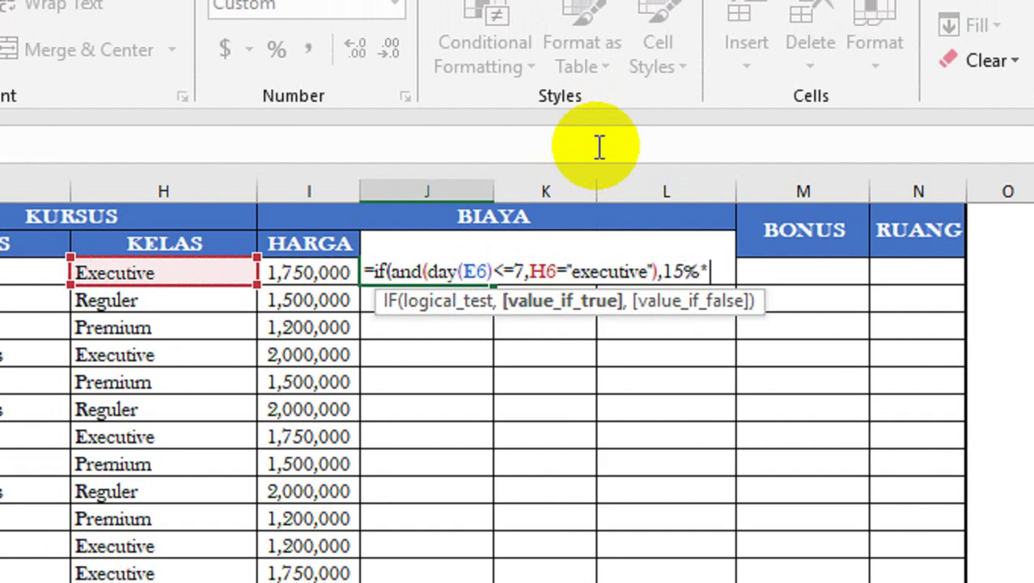
pyautogui.press('Left')
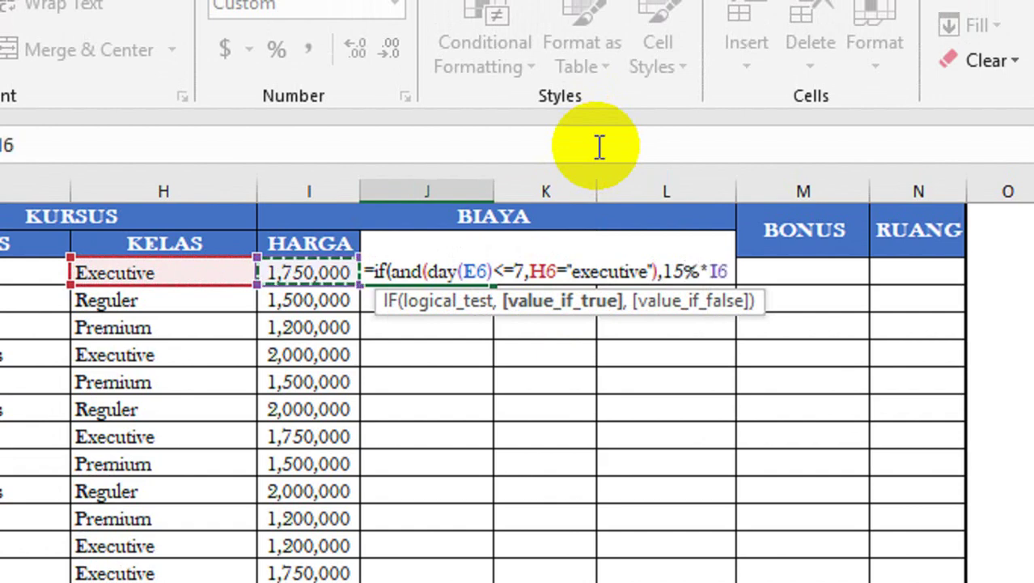
pyautogui.write(',if')
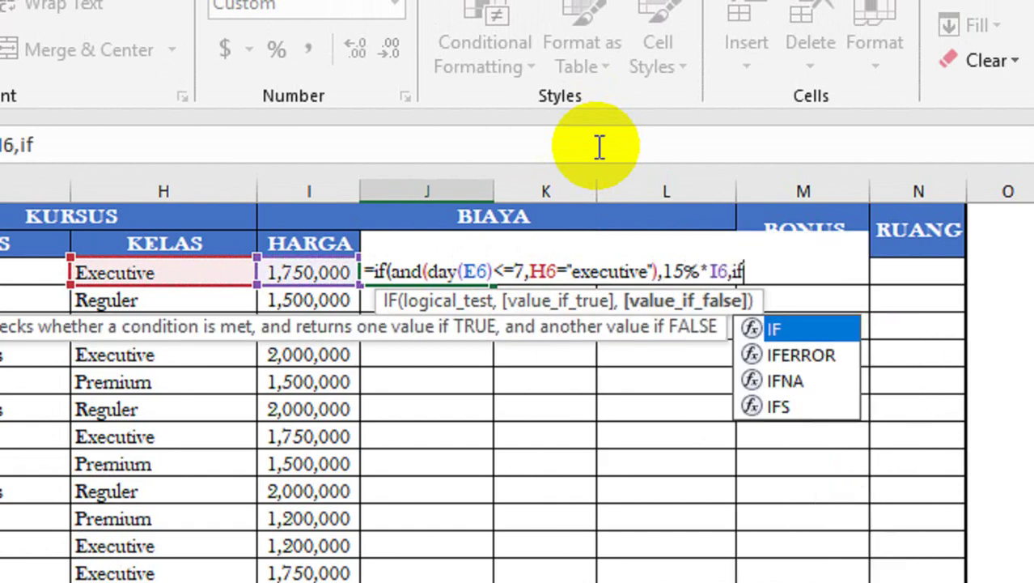
pyautogui.write('(and(day(')
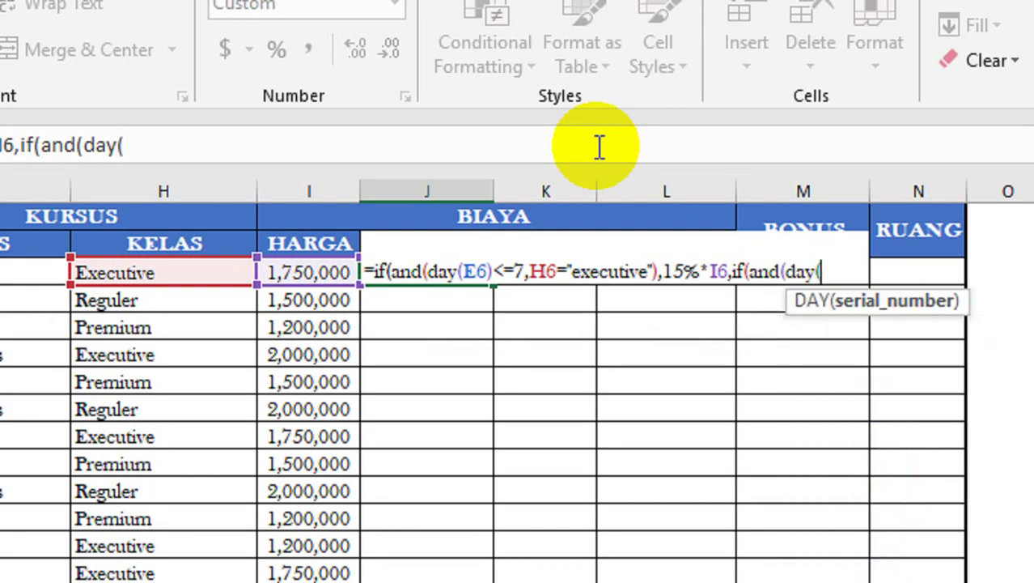
# - Finish J6's nested IF discount formula with the 10%*I6 branch and 100000 fallback, giving 262,500
pyautogui.press('Left')
pyautogui.press('Left')
pyautogui.press('Left')
pyautogui.press('Left')
pyautogui.press('Left')
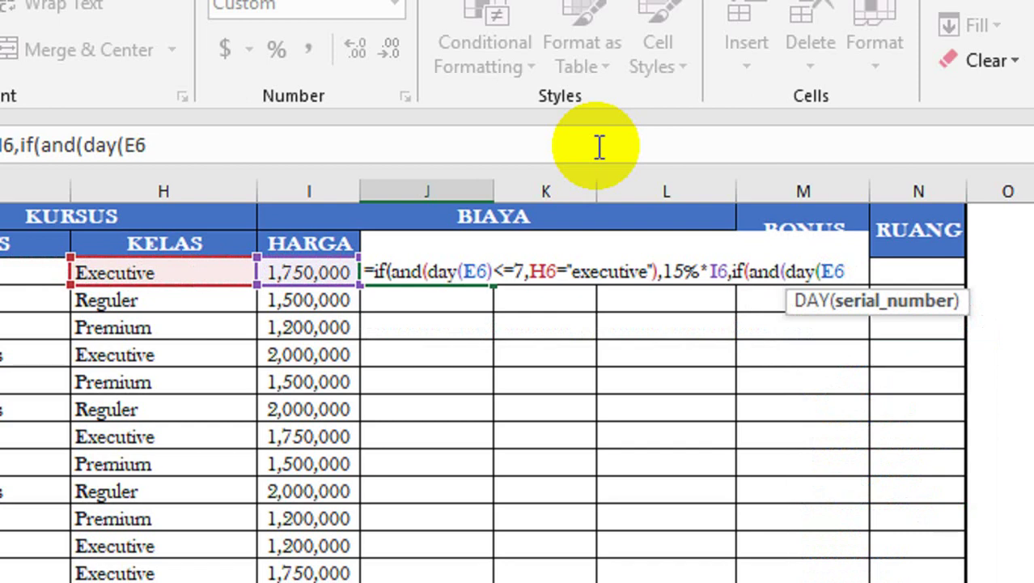
pyautogui.write(')>')
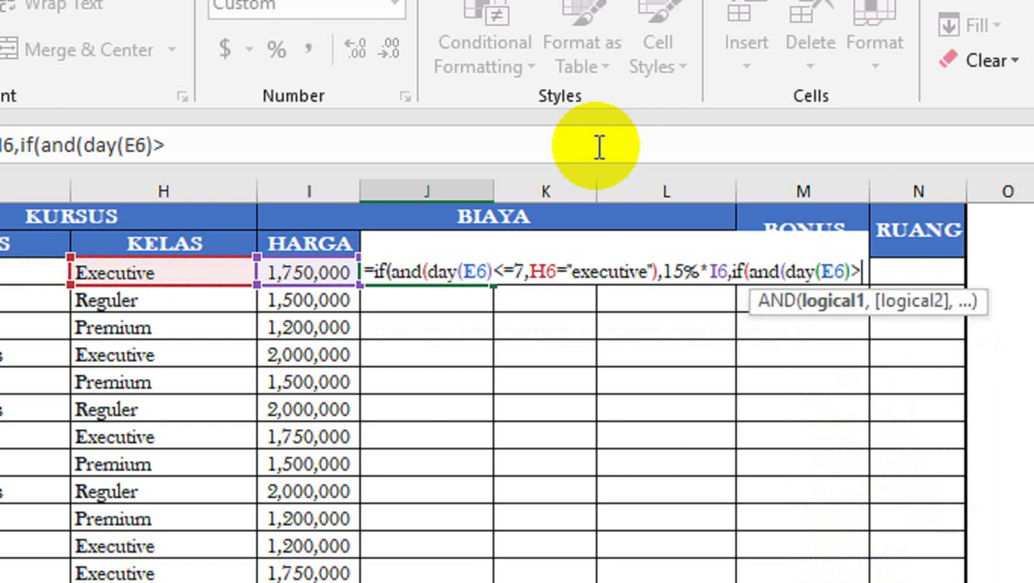
pyautogui.write('-')
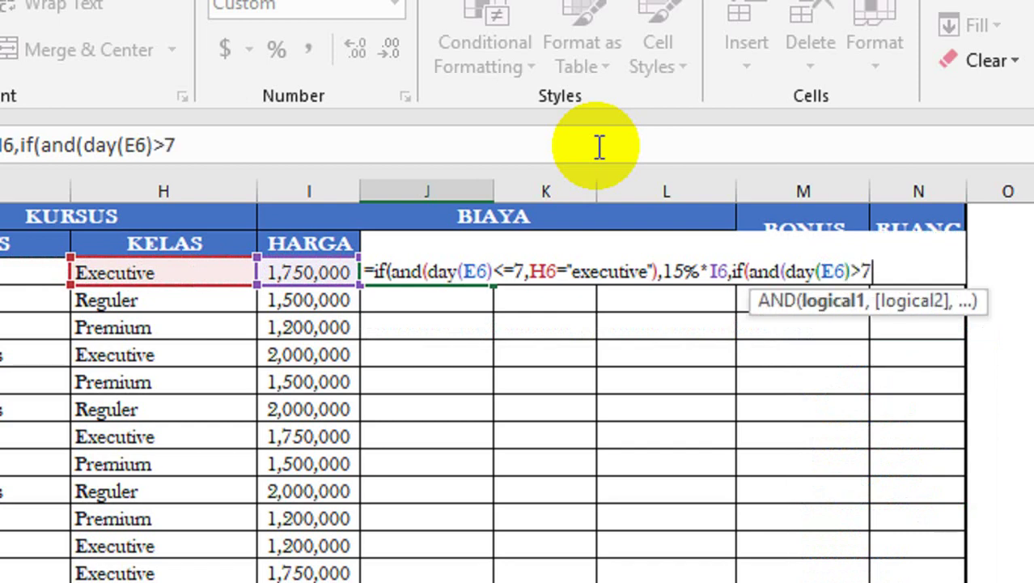
pyautogui.write(',')
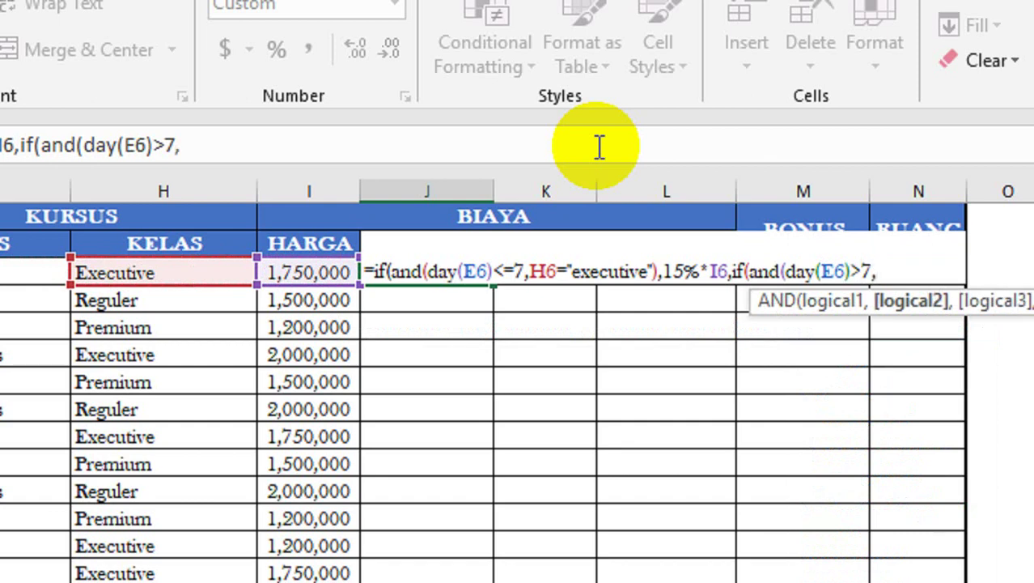
pyautogui.press('Left')
pyautogui.press('Left')
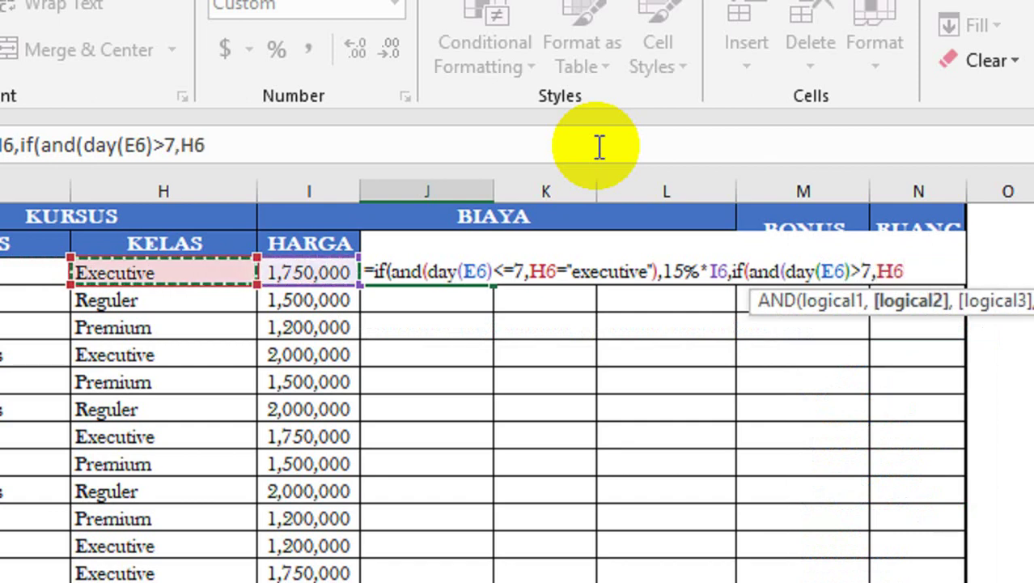
pyautogui.write('="executive')
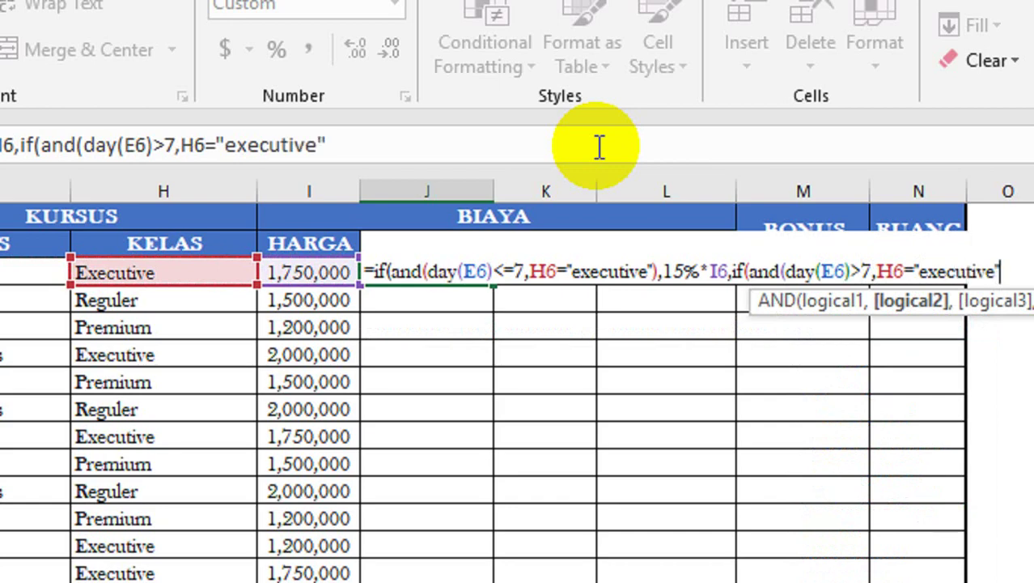
pyautogui.write(')')
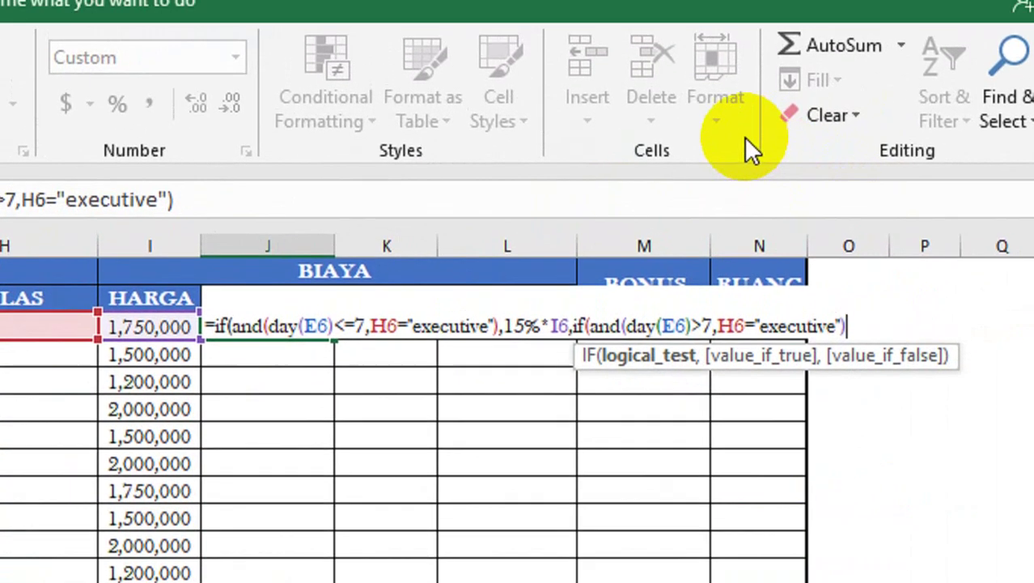
pyautogui.write(',')
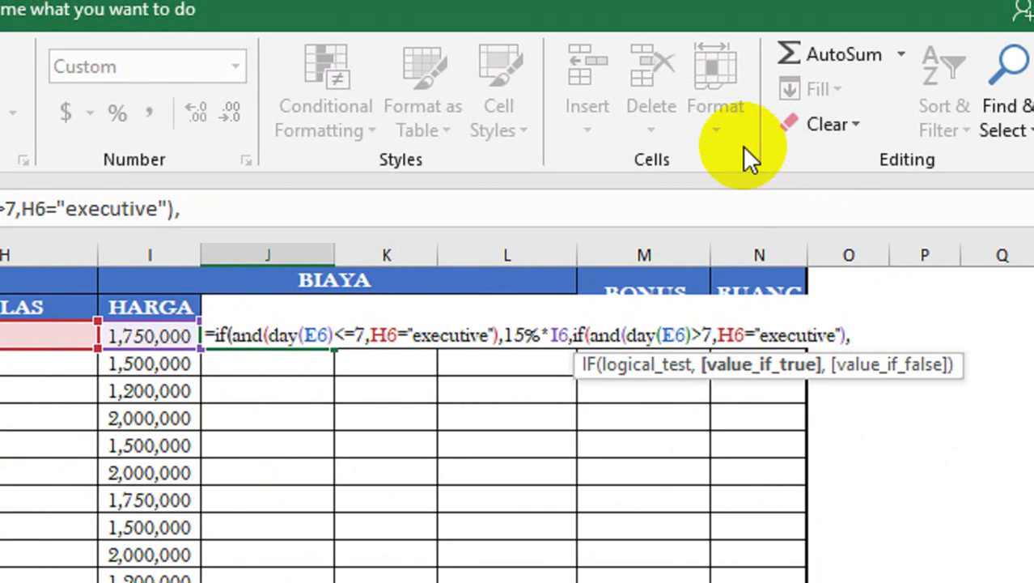
pyautogui.write('10%')
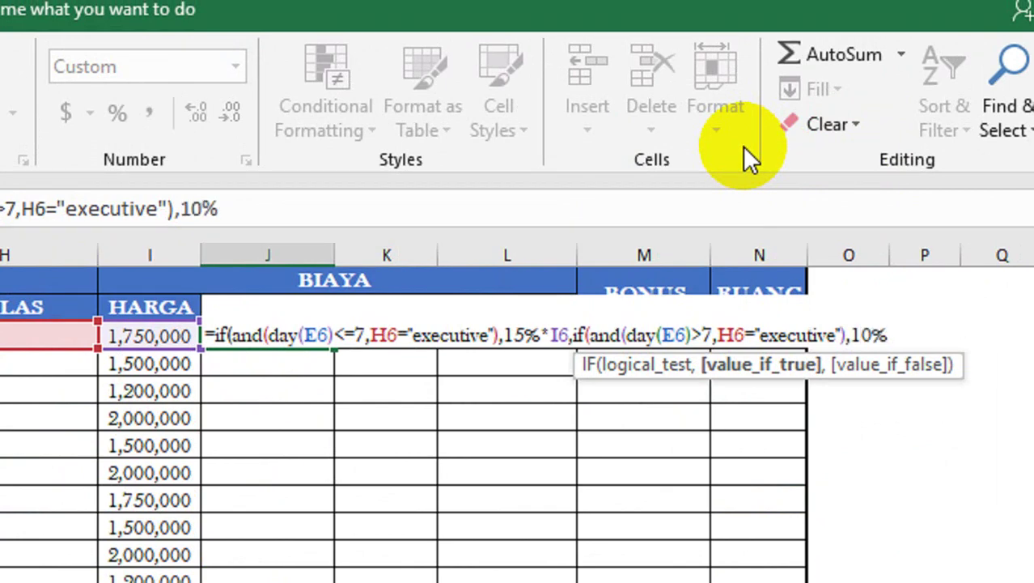
pyautogui.write(',')
pyautogui.press('BackSpace')
pyautogui.press('Left')
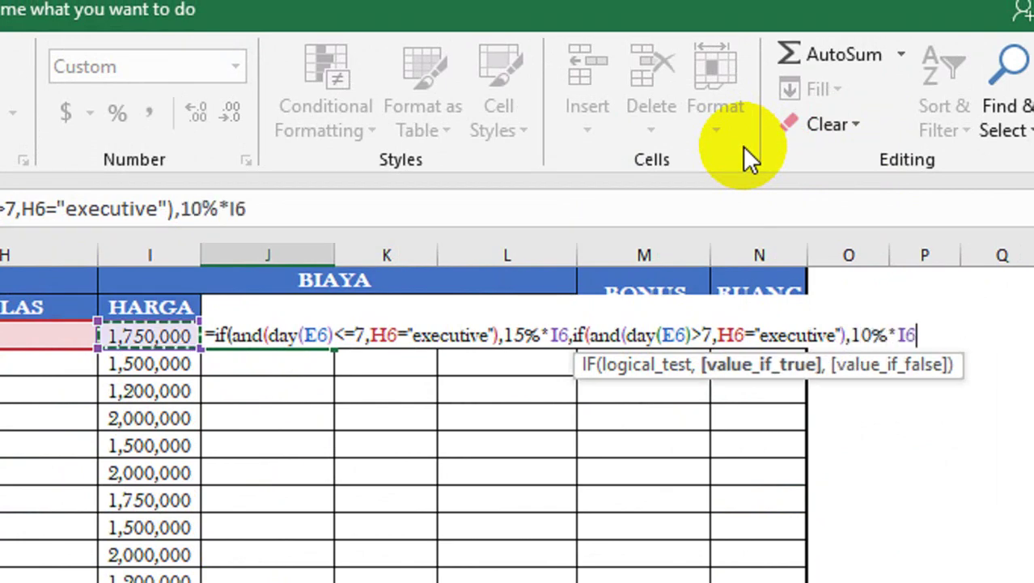
pyautogui.press('Left')
pyautogui.press('Right')
pyautogui.write(',1')
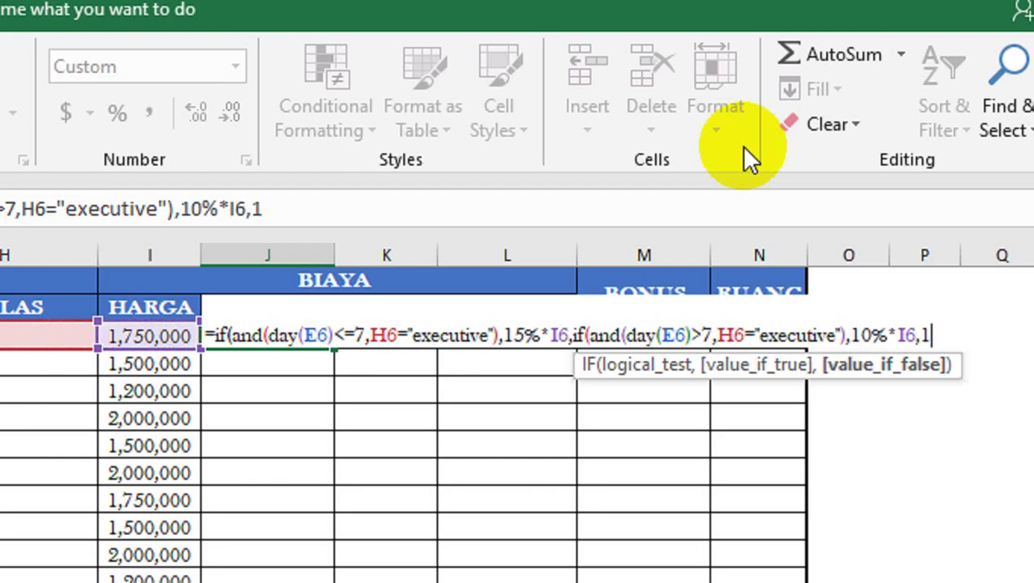
pyautogui.write('00000')
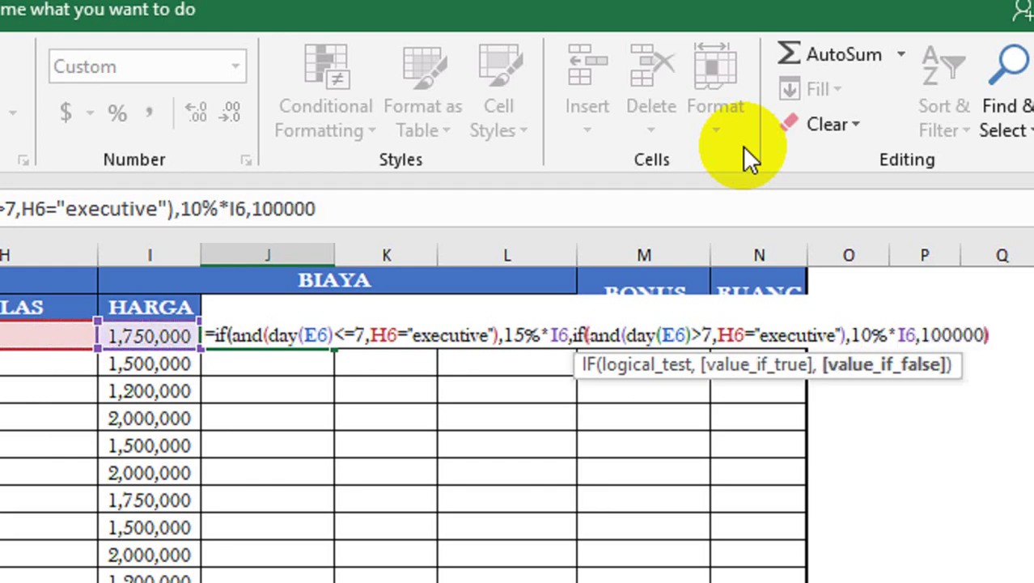
pyautogui.write(')')
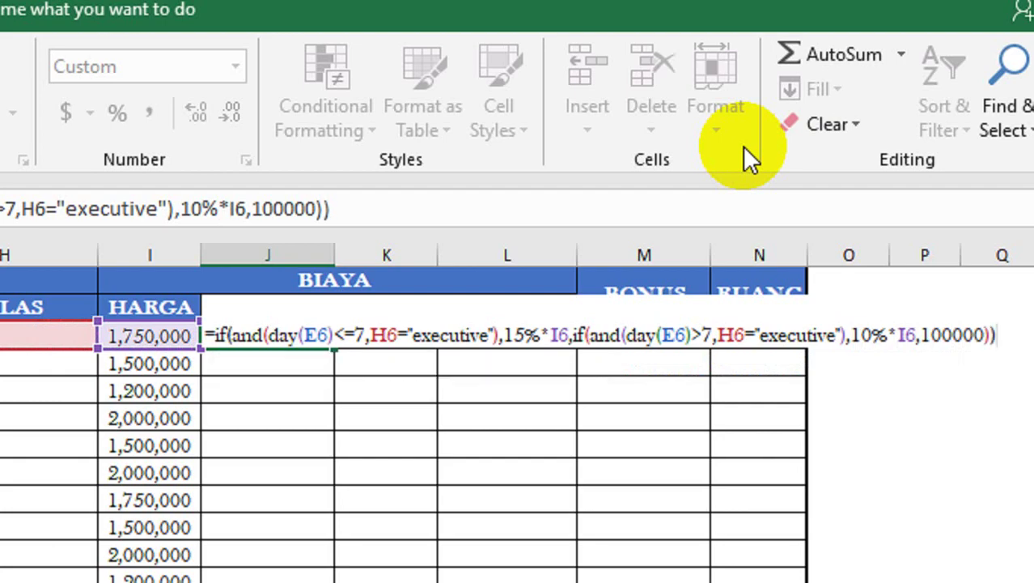
pyautogui.press('Return')
# - Copy the DISKON formula from J6 down through J21
pyautogui.press('Up')
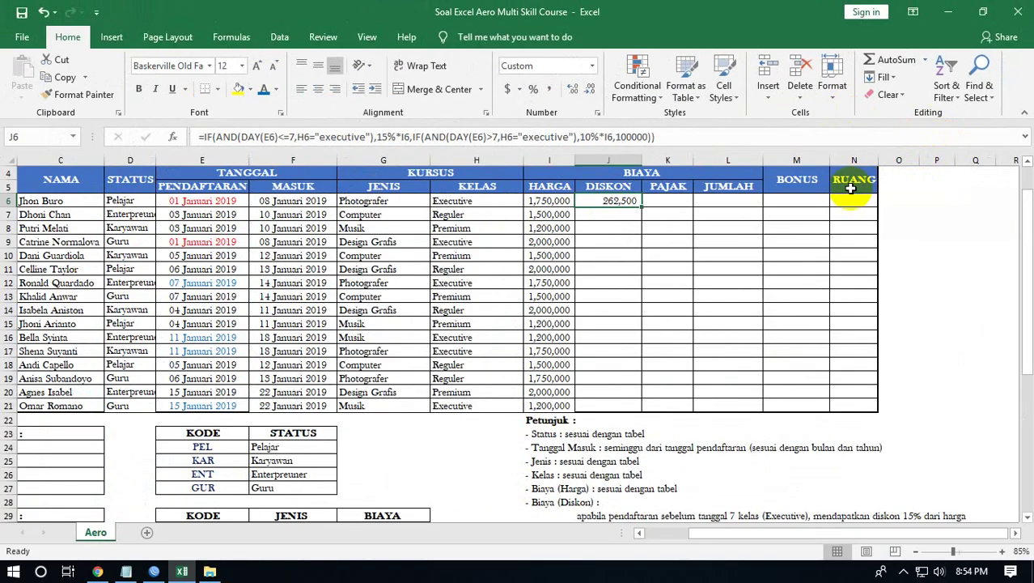
pyautogui.moveTo(642, 207); pyautogui.dragTo(625, 409)
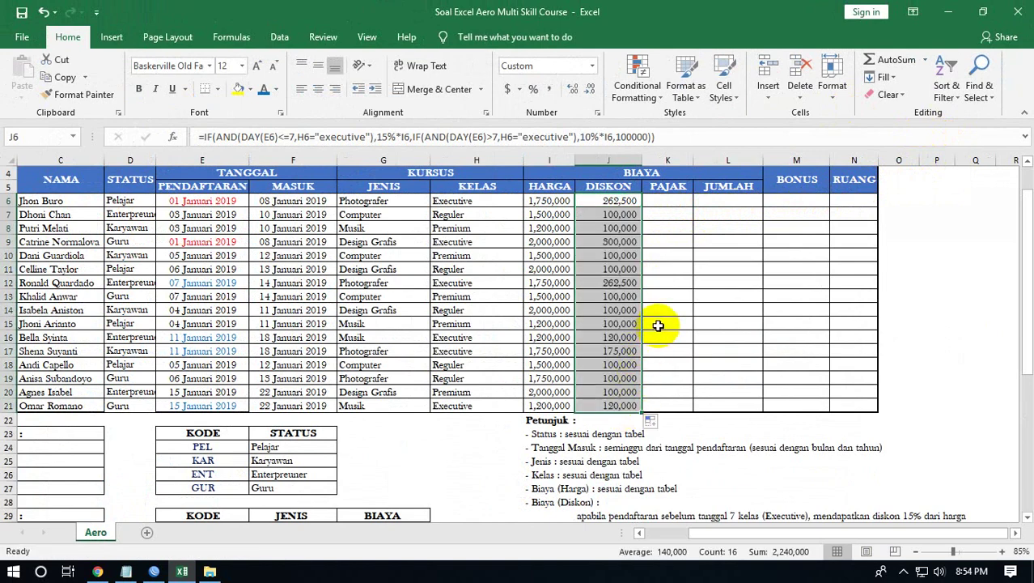
pyautogui.scroll(-1, 647, 340)
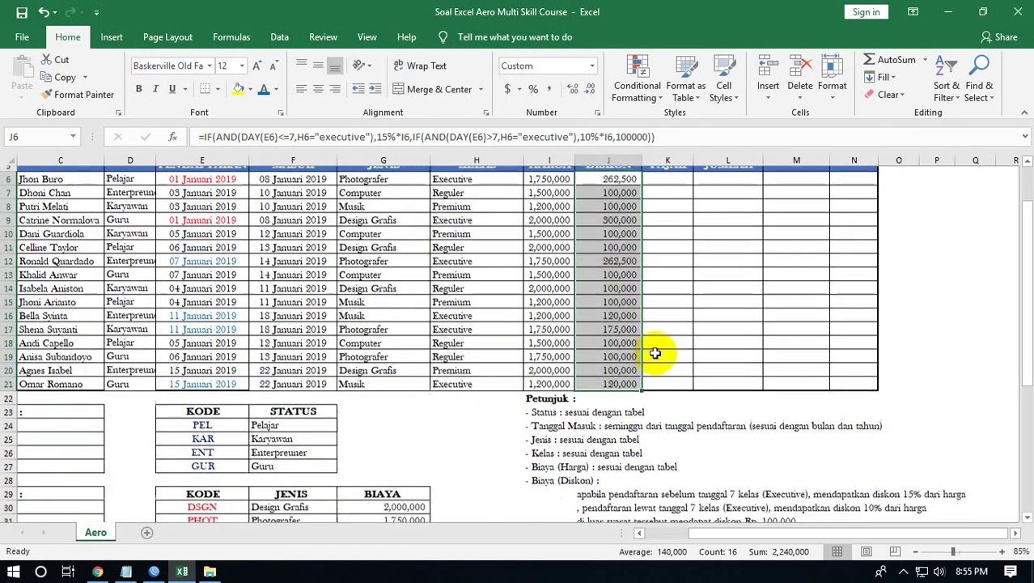
pyautogui.scroll(-2, 687, 381)
pyautogui.scroll(-1, 688, 409)
pyautogui.scroll(5, 570, 409)
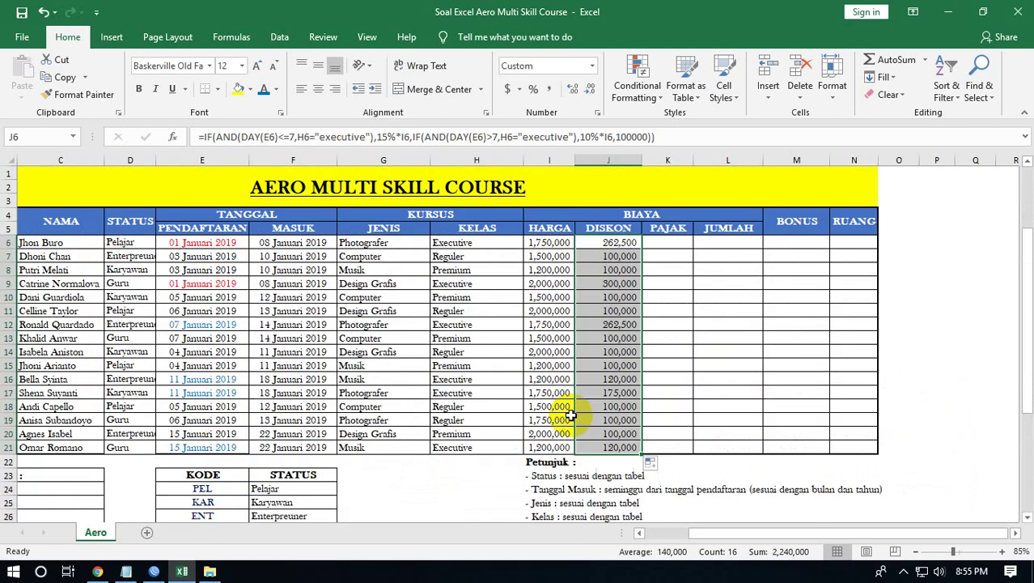
# - Enter the PAJAK formula =I6*10% in K6 and fill it down to K21
pyautogui.click(655, 242)
pyautogui.write('=')
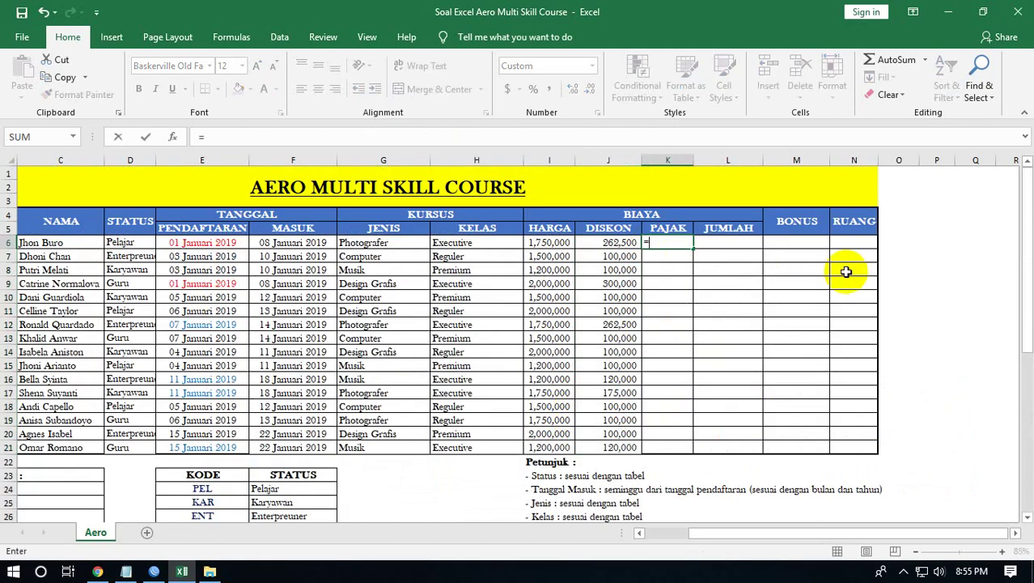
pyautogui.press('Left')
pyautogui.press('Left')
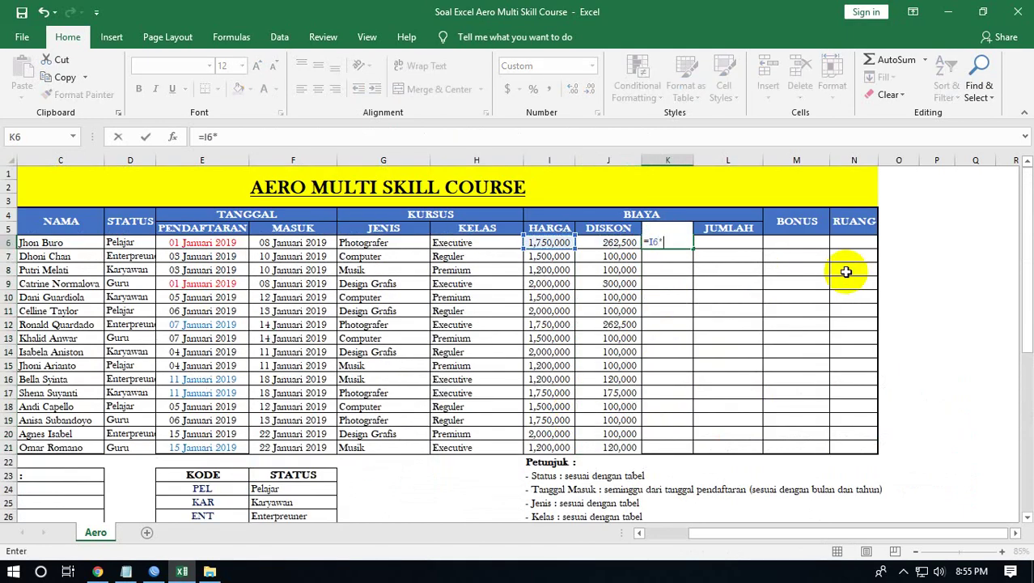
pyautogui.press('Return')
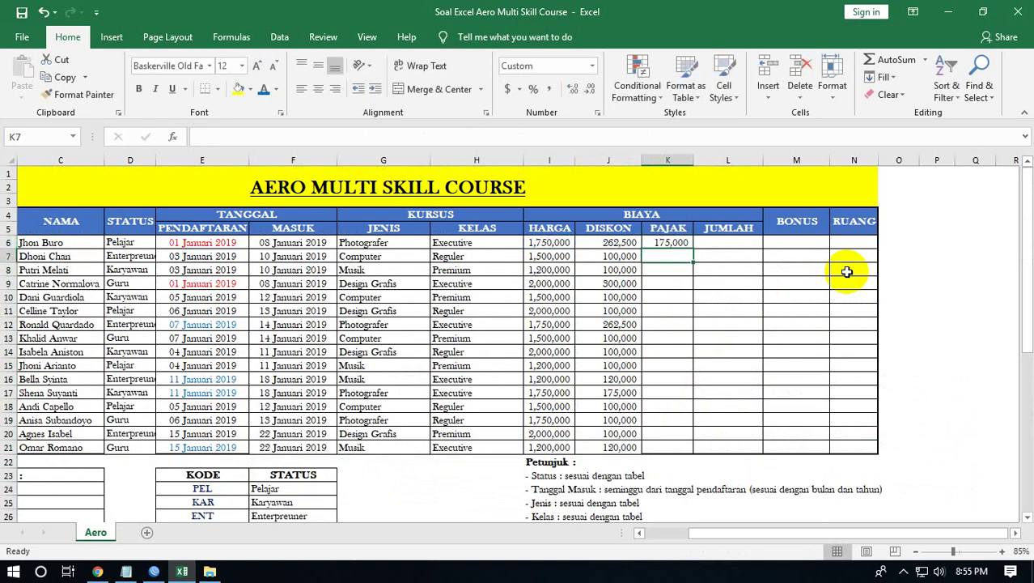
pyautogui.press('Up')
pyautogui.keyDown('shift'); pyautogui.click(647, 447); pyautogui.keyUp('shift')
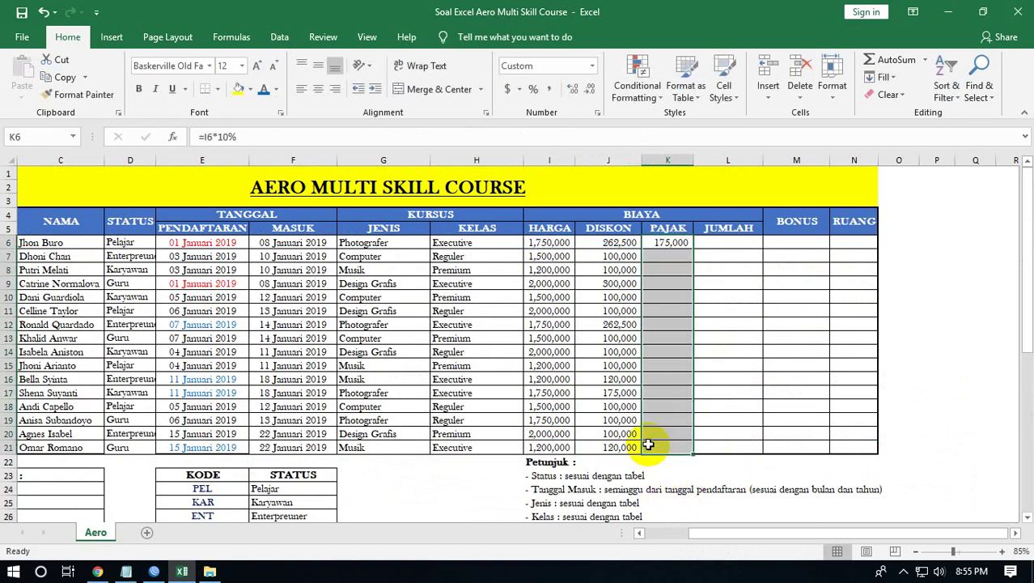
pyautogui.hotkey('ctrl', 'd')
pyautogui.click(733, 240)
# - Enter =(I6-J6)+K6 in L6 and fill it down through L21 for all 16 participants
pyautogui.scroll(-2, 674, 328)
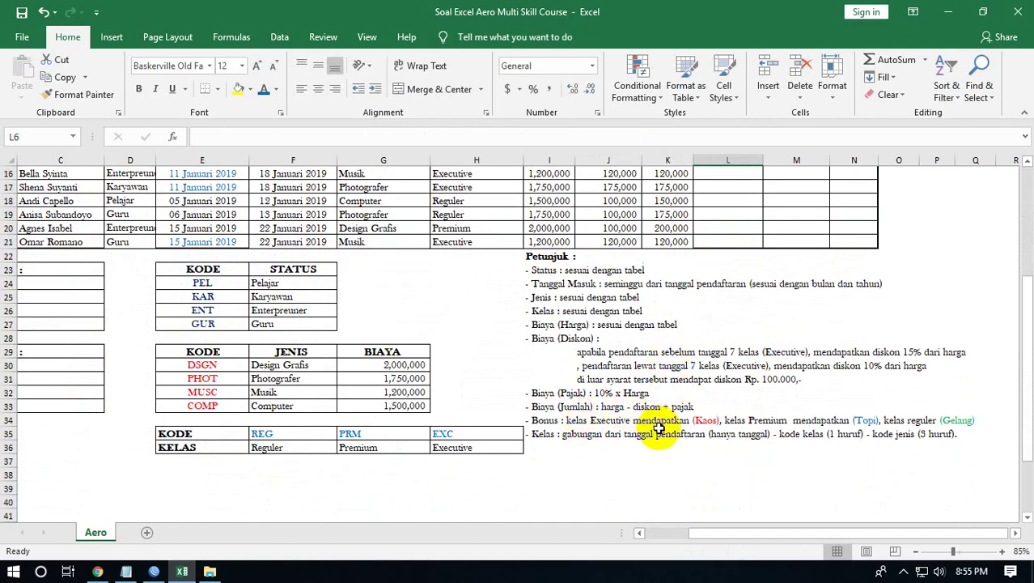
pyautogui.scroll(2, 659, 429)
pyautogui.scroll(3, 659, 425)
pyautogui.write('=(K6')
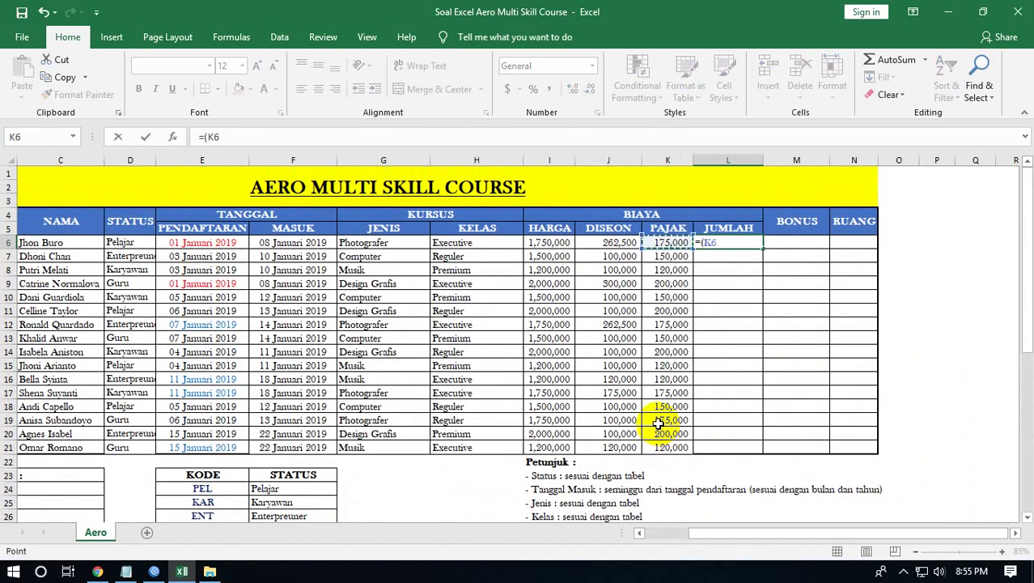
pyautogui.press('Left')
pyautogui.press('Left')
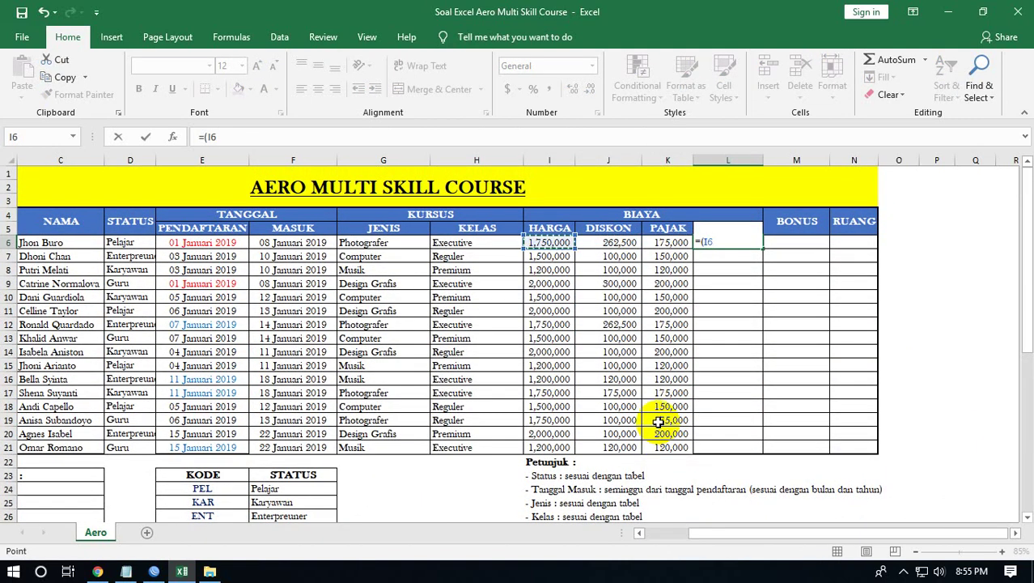
pyautogui.press('Left')
pyautogui.press('Left')
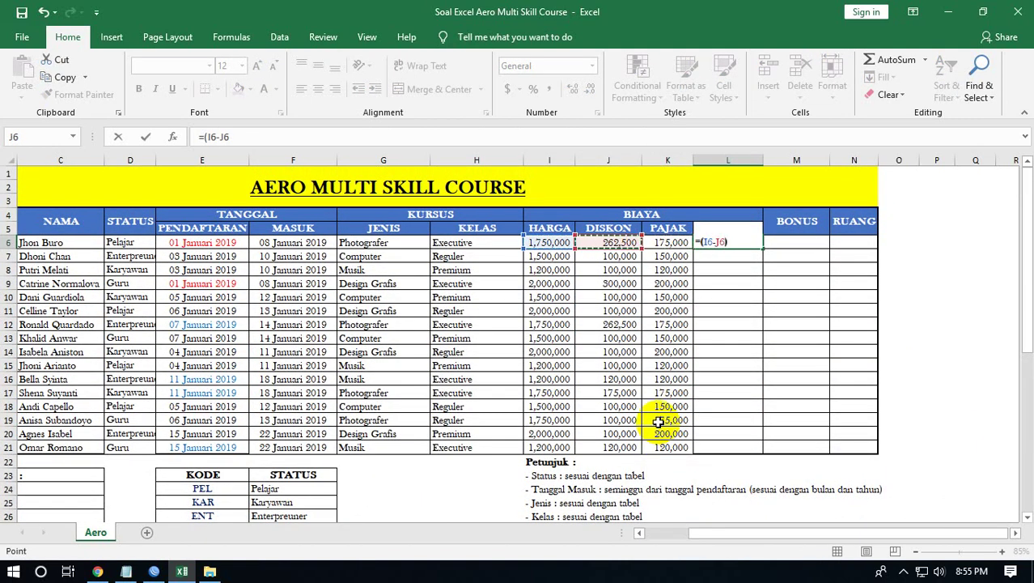
pyautogui.press('Return')
pyautogui.press('Up')
pyautogui.hotkey('shift', 'Down')
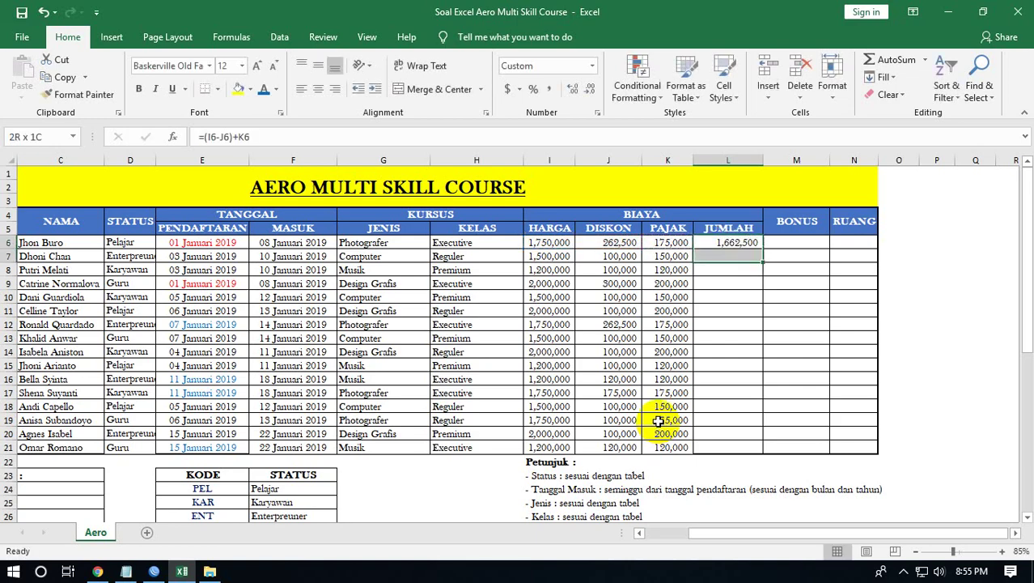
pyautogui.hotkey('shift', 'Down')
pyautogui.hotkey('shift', 'Down')
pyautogui.hotkey('shift', 'Down')
pyautogui.hotkey('shift', 'Down')
pyautogui.hotkey('shift', 'Down')
pyautogui.hotkey('shift', 'Down')
pyautogui.hotkey('shift', 'Down')
pyautogui.hotkey('shift', 'Down')
pyautogui.hotkey('shift', 'Down')
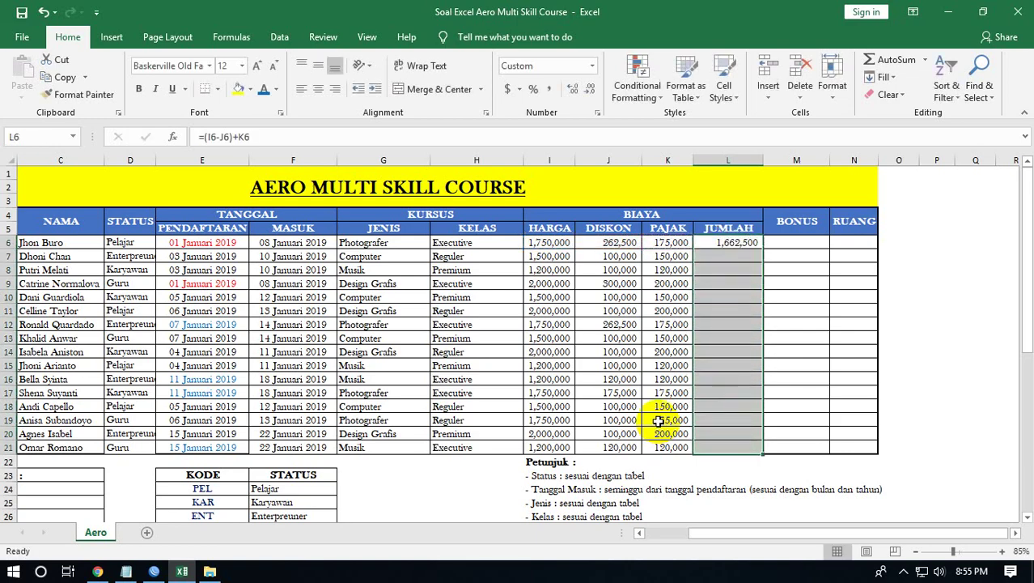
pyautogui.hotkey('ctrl', 'd')
pyautogui.scroll(-5, 744, 352)
# - Enter =IF(H6="executive","Kaos",IF(H6="premium","Topi","Gelang")) in BONUS cell M6
pyautogui.scroll(5, 743, 351)
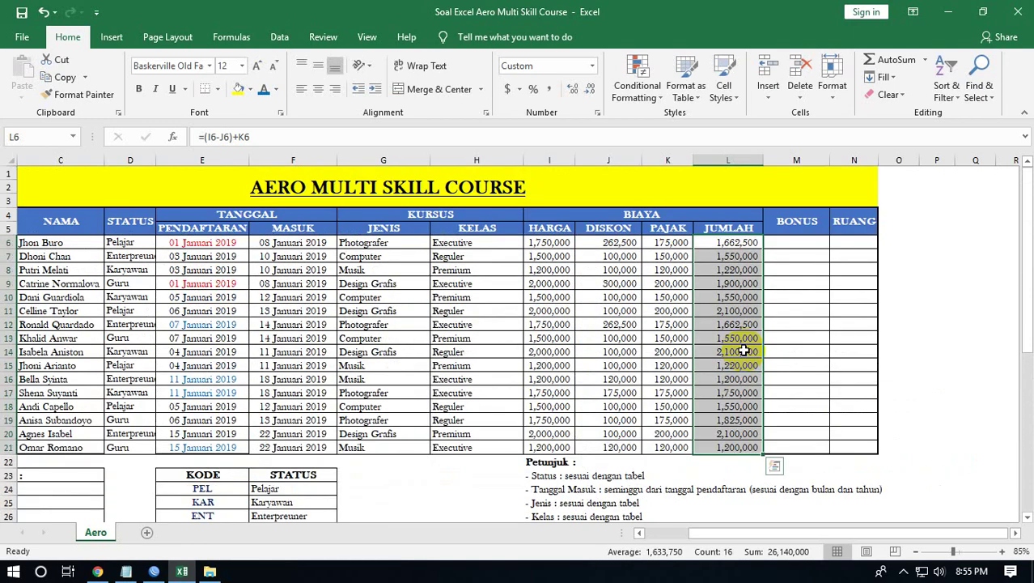
pyautogui.scroll(-4, 628, 428)
pyautogui.scroll(-3, 604, 381)
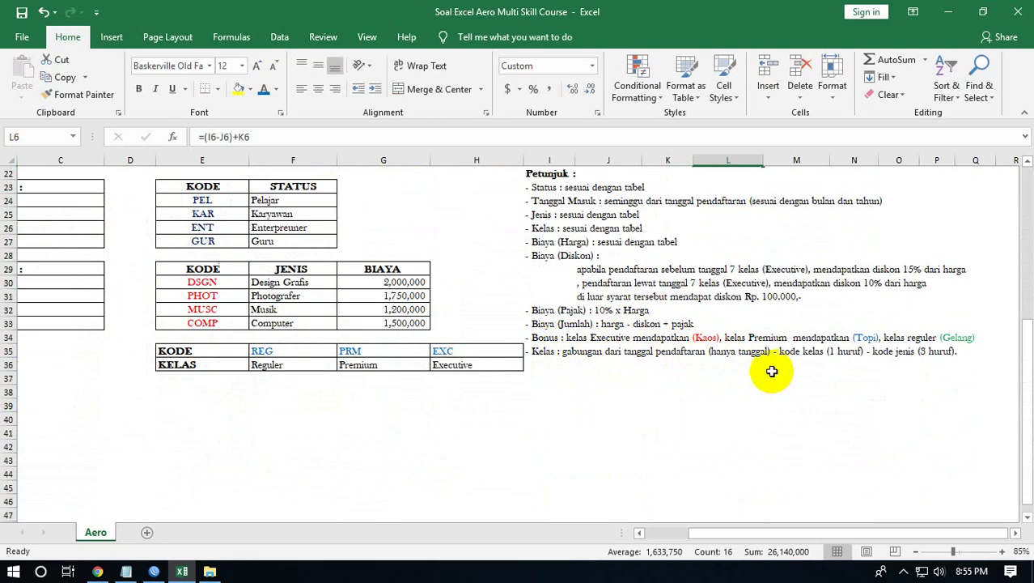
pyautogui.scroll(7, 709, 393)
pyautogui.click(794, 239)
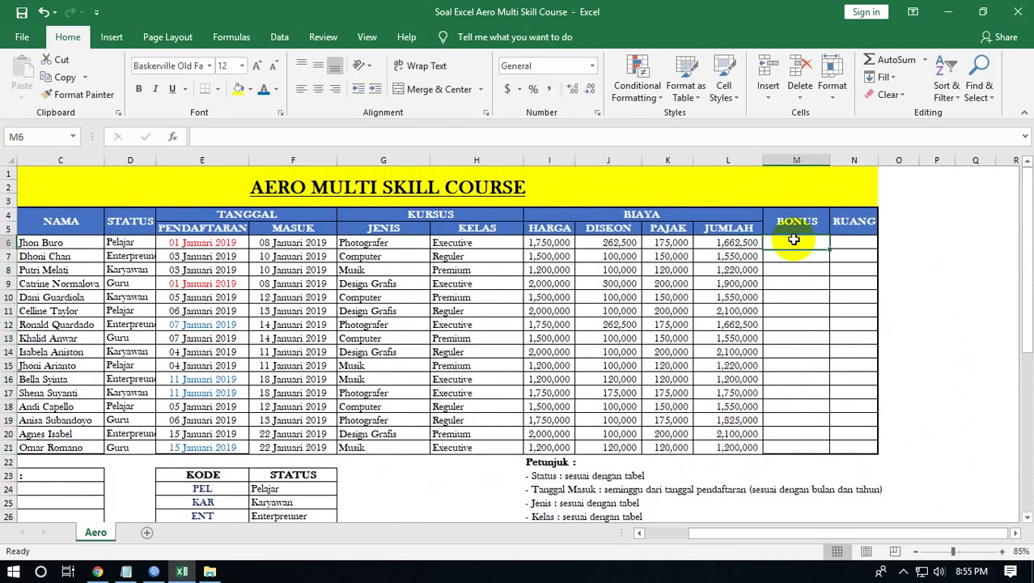
pyautogui.write('=i')
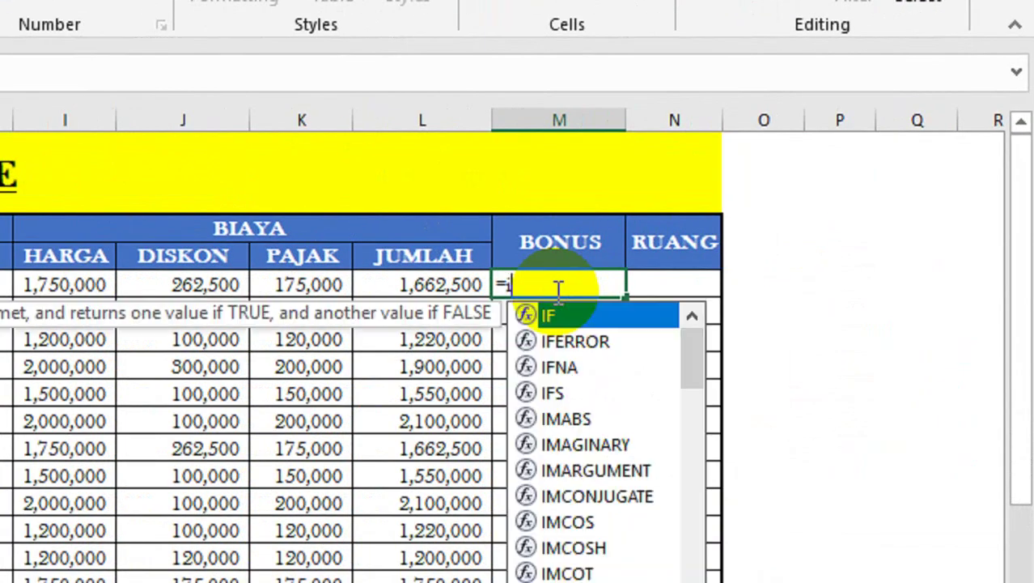
pyautogui.write('f(')
pyautogui.click(261, 286)
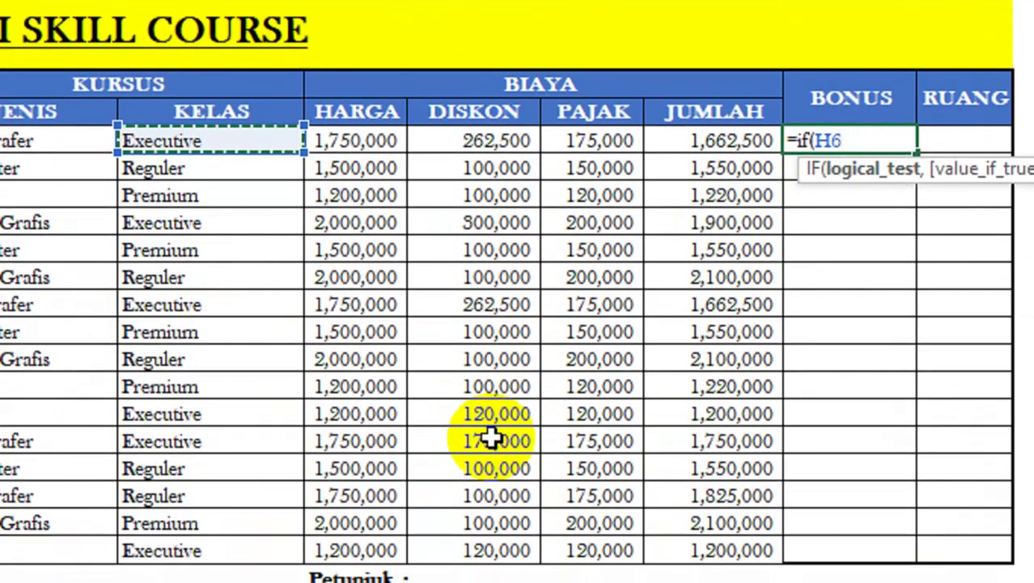
pyautogui.write('="e')
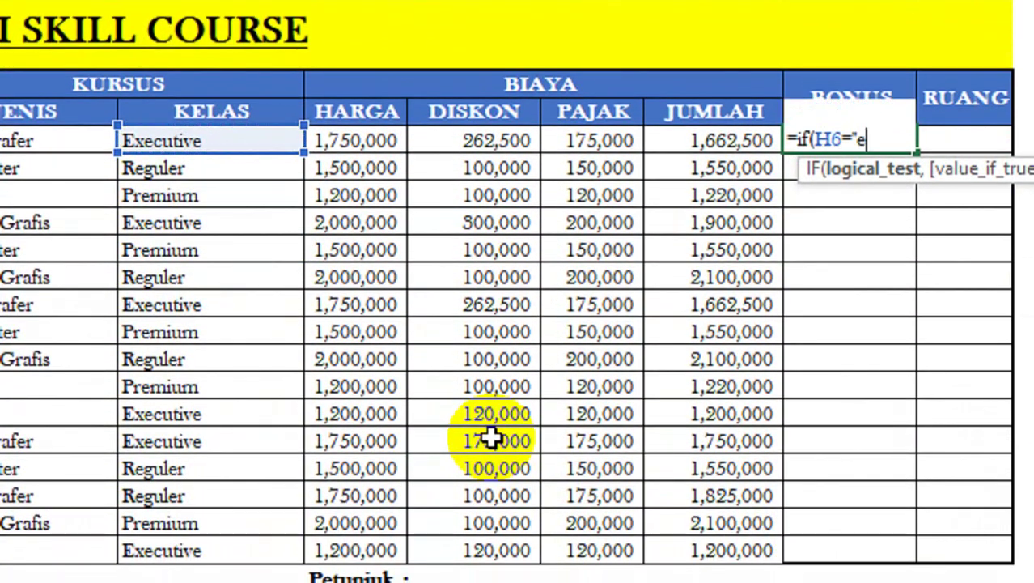
pyautogui.write('xecutive')
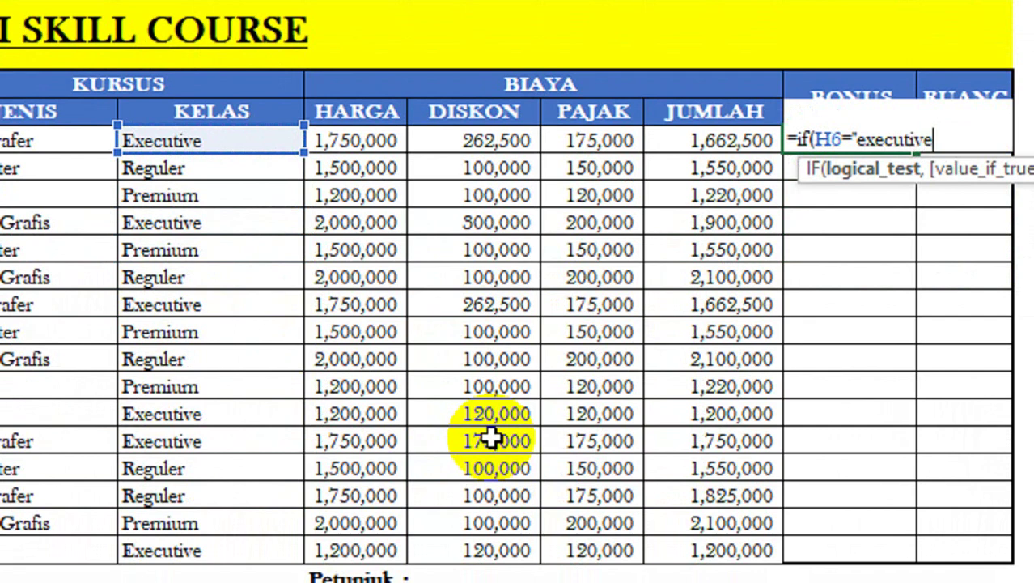
pyautogui.write('","Kaos')
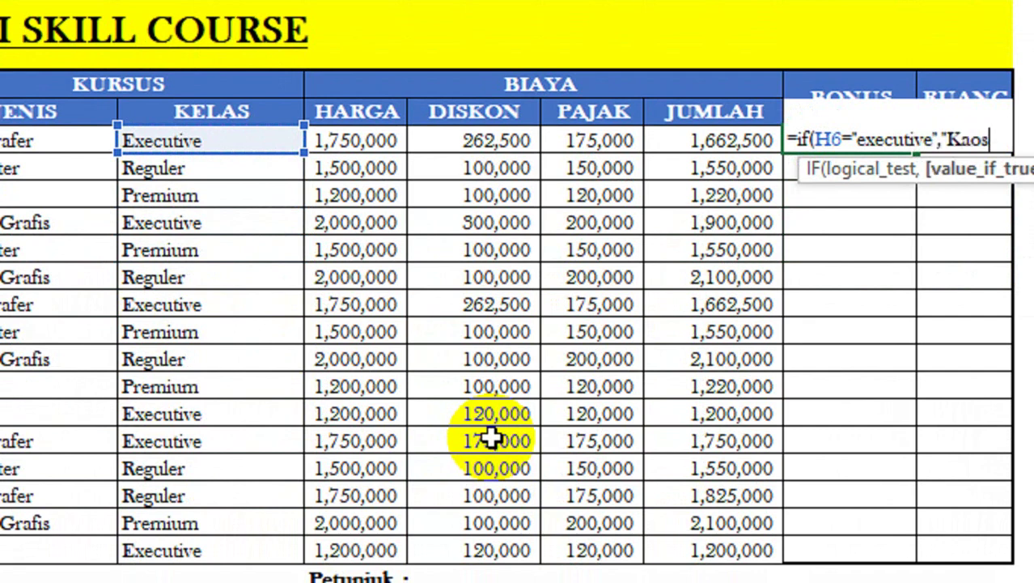
pyautogui.write(',if(')
pyautogui.press('Left')
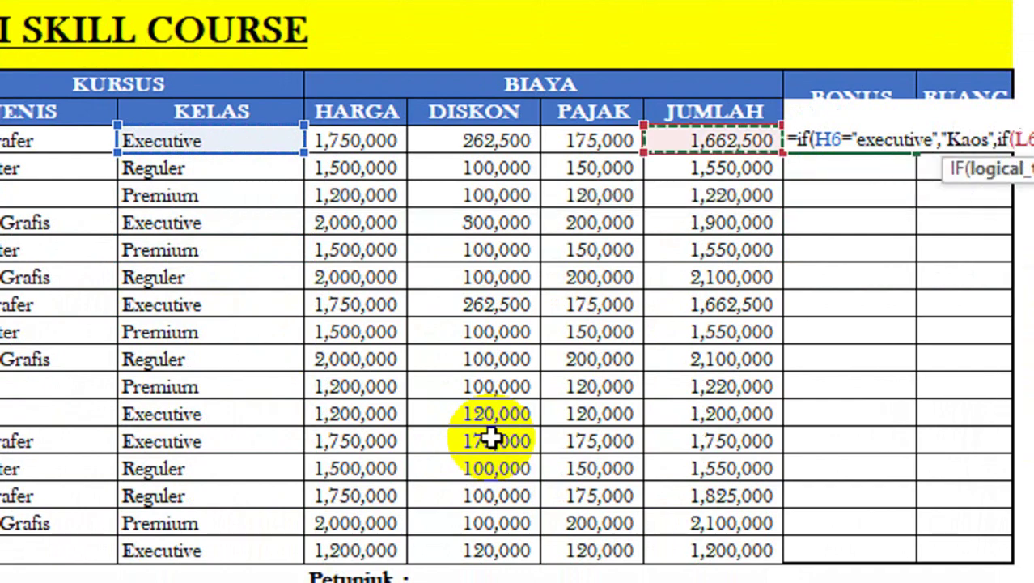
pyautogui.press('Left')
pyautogui.press('Left')
pyautogui.press('Left')
pyautogui.press('Left')
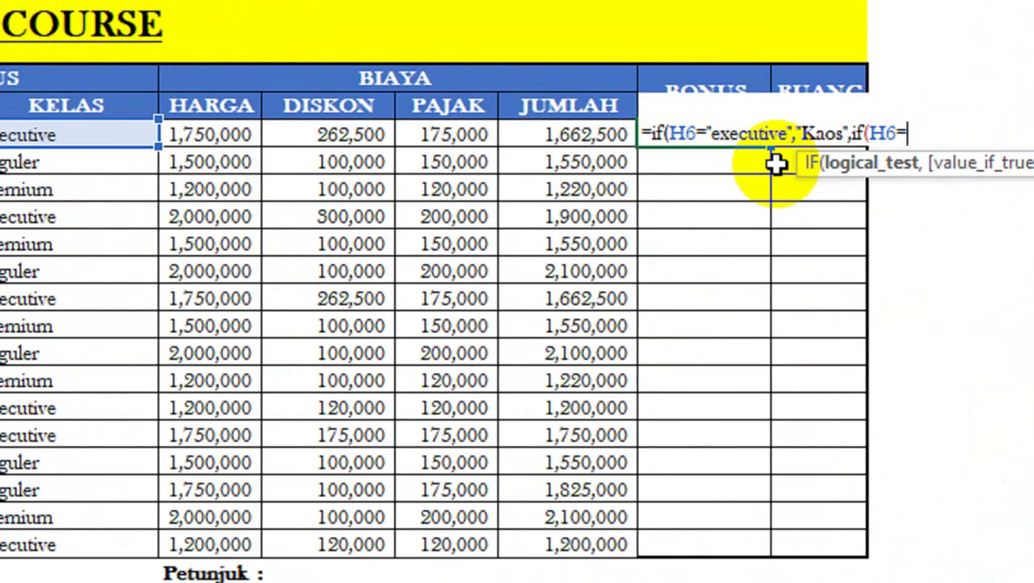
pyautogui.write(',"Topi')
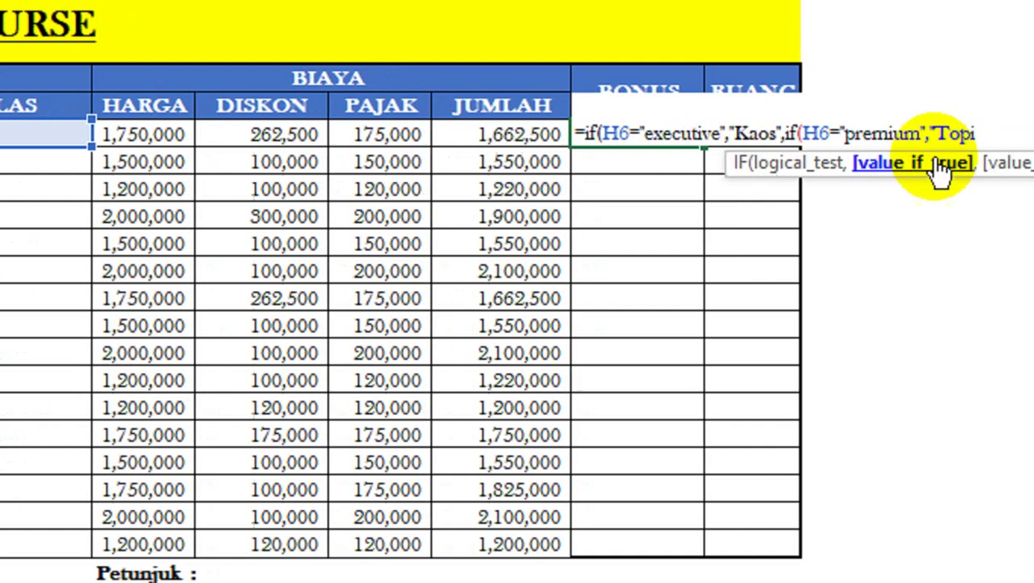
pyautogui.write('","Gelang')
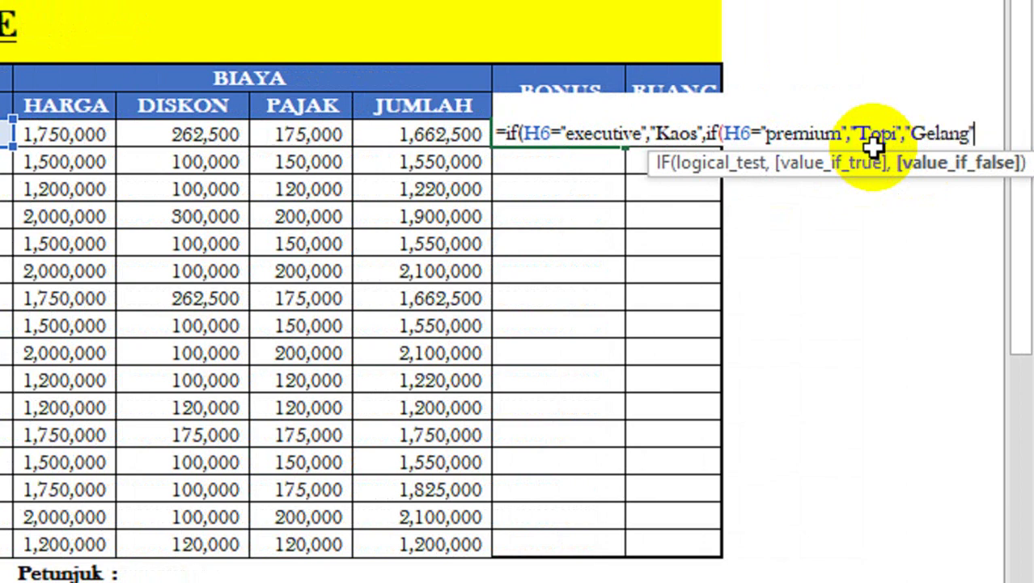
pyautogui.write('))')
pyautogui.press('Return')
pyautogui.press('Up')
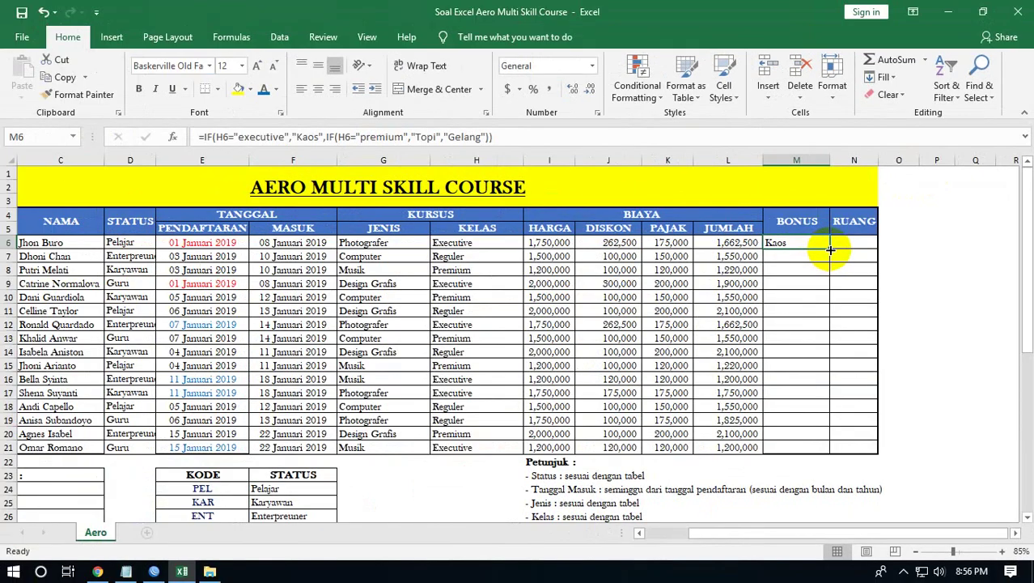
# - Fill the BONUS formula down to M21, undoing a fill that overshot the table
pyautogui.doubleClick(829, 249)
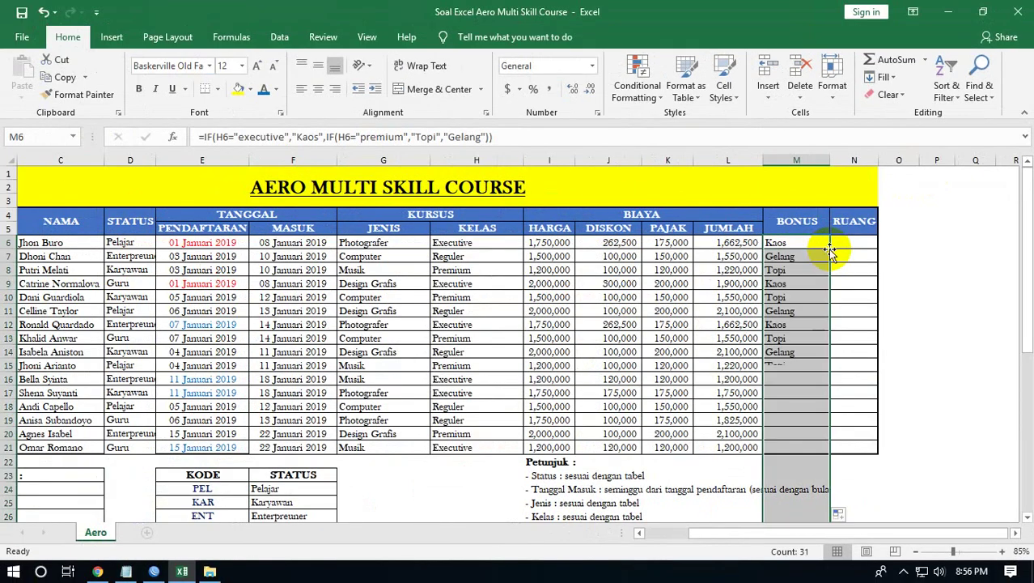
pyautogui.hotkey('ctrl', 'z')
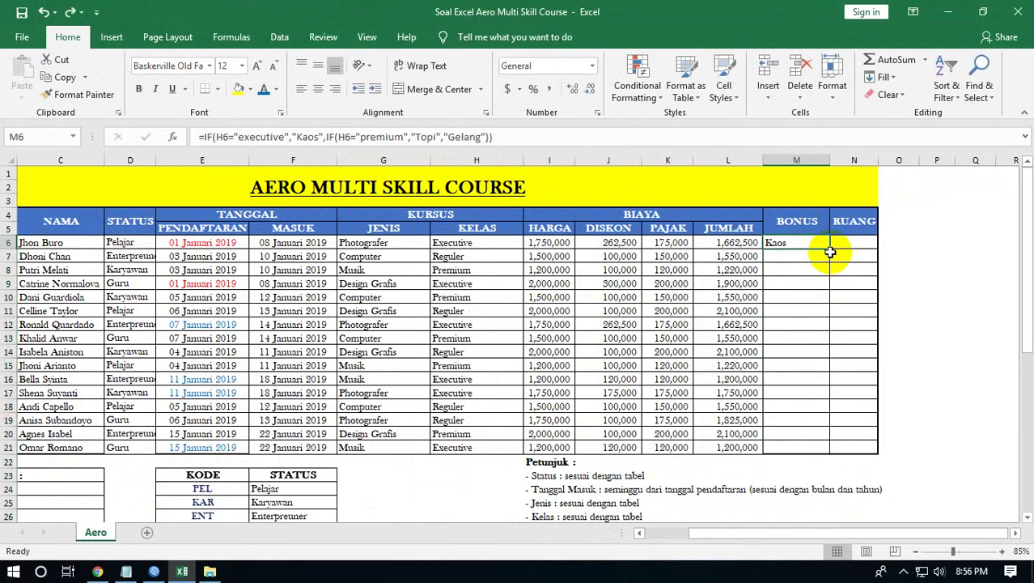
pyautogui.moveTo(831, 250); pyautogui.dragTo(829, 447)
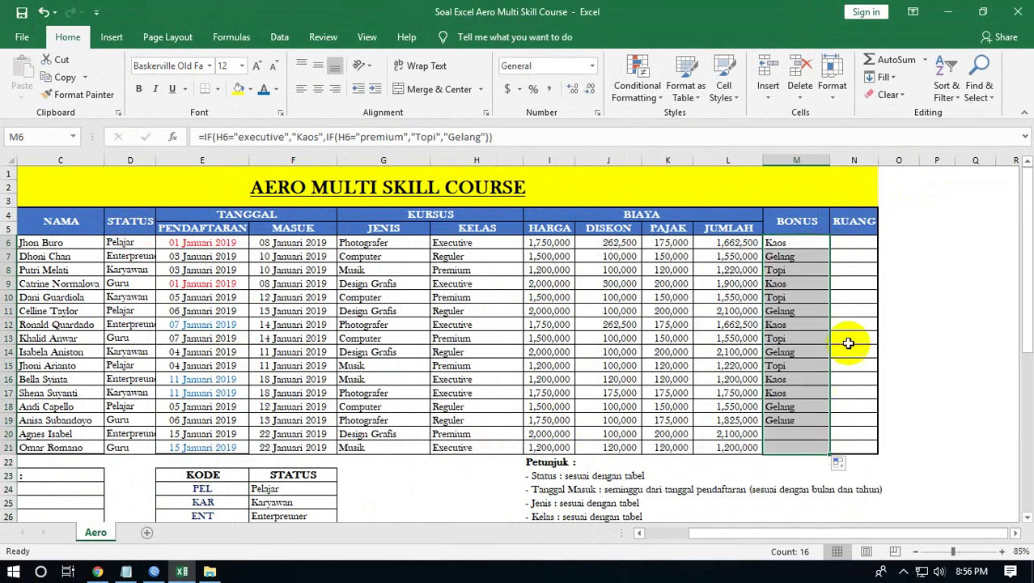
pyautogui.click(853, 243)
pyautogui.scroll(-3, 715, 340)
pyautogui.scroll(-4, 755, 357)
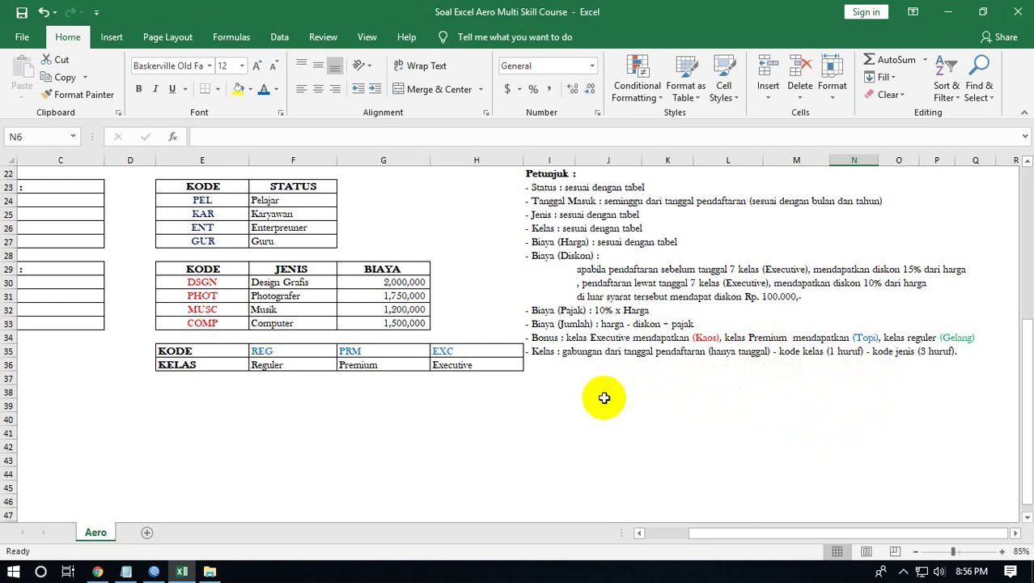
pyautogui.scroll(6, 604, 398)
pyautogui.scroll(-4, 607, 400)
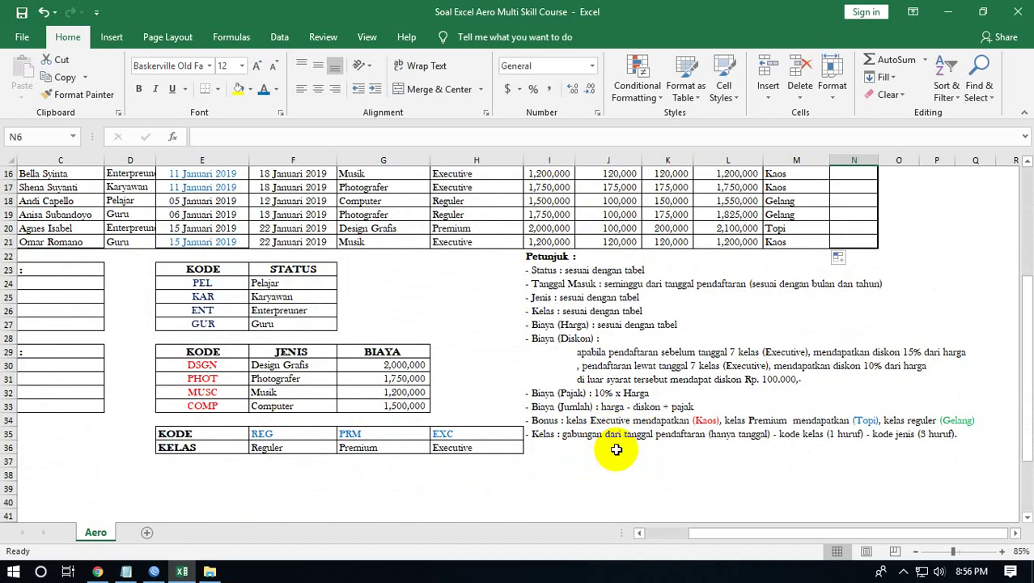
pyautogui.scroll(2, 615, 449)
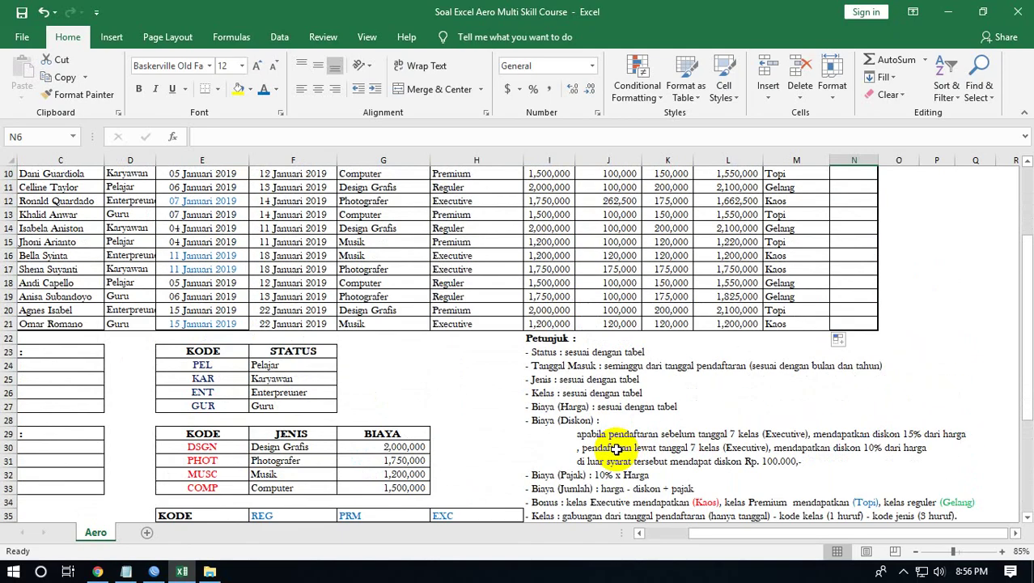
pyautogui.scroll(2, 602, 437)
pyautogui.click(231, 202)
pyautogui.scroll(-2, 563, 400)
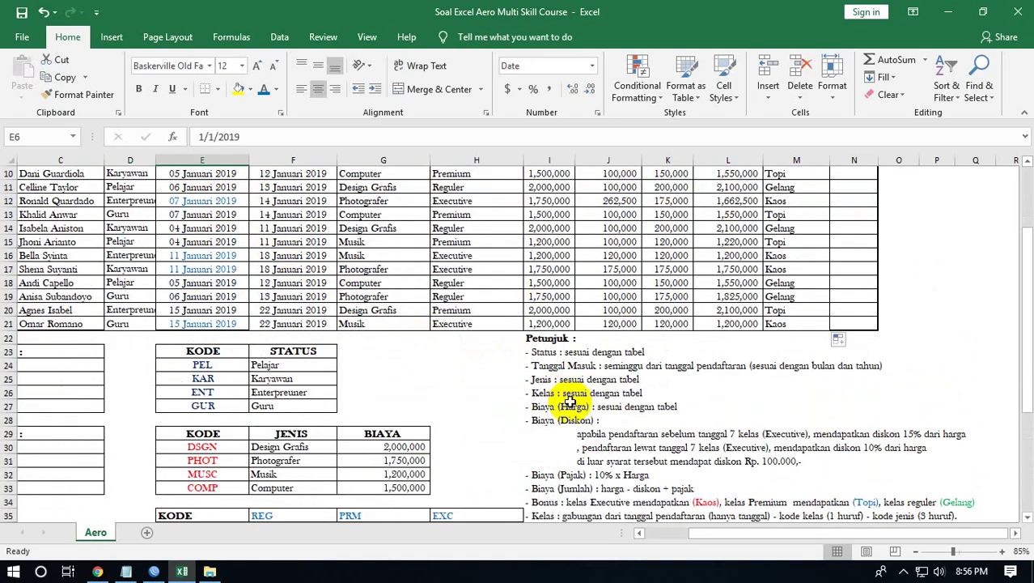
pyautogui.scroll(-2, 570, 413)
pyautogui.scroll(3, 571, 413)
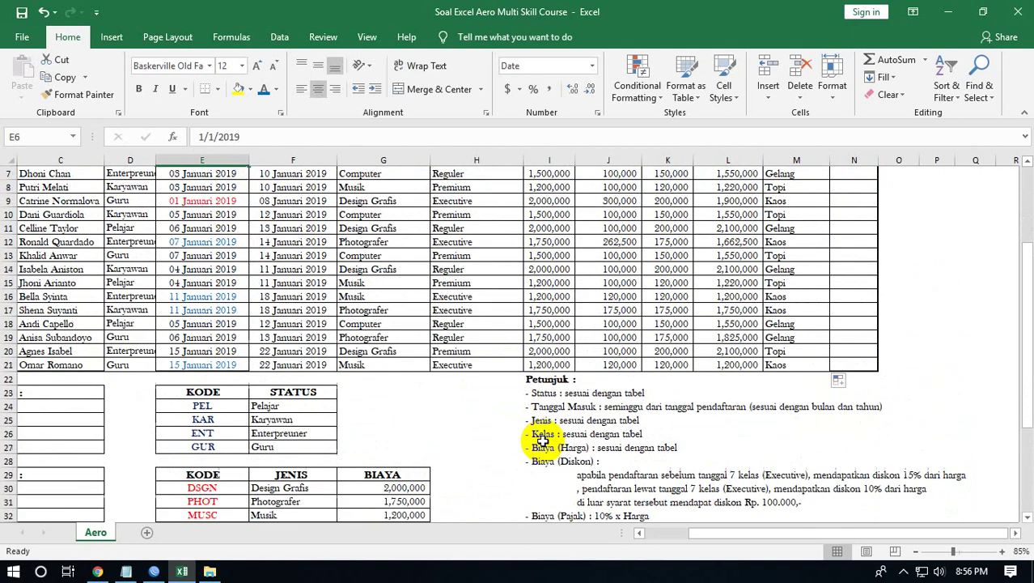
pyautogui.scroll(2, 542, 440)
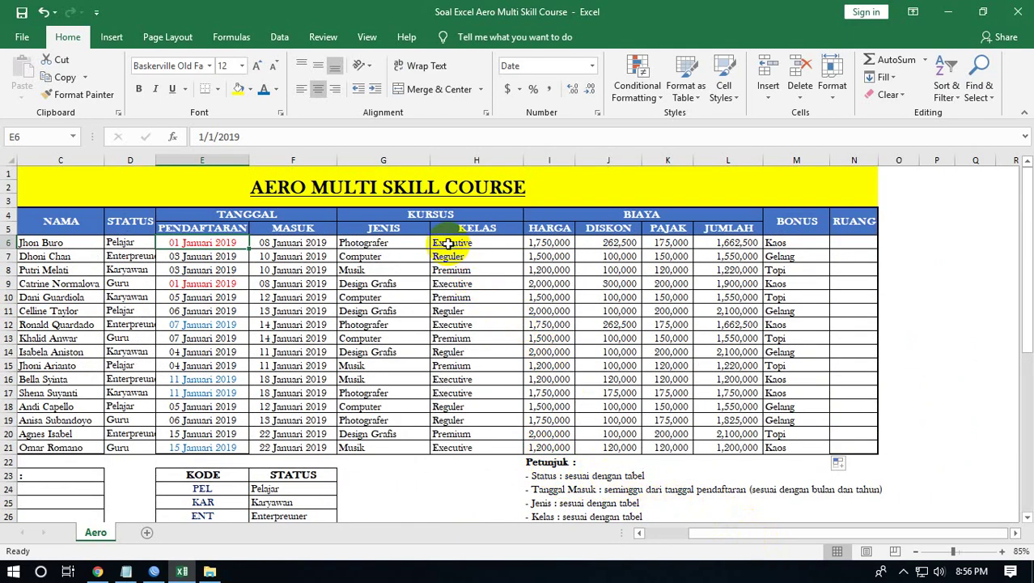
pyautogui.moveTo(758, 533)
pyautogui.mouseDown()
pyautogui.moveTo(734, 534)
pyautogui.moveTo(761, 534)
pyautogui.mouseUp()
pyautogui.scroll(-3, 672, 445)
pyautogui.scroll(-2, 677, 460)
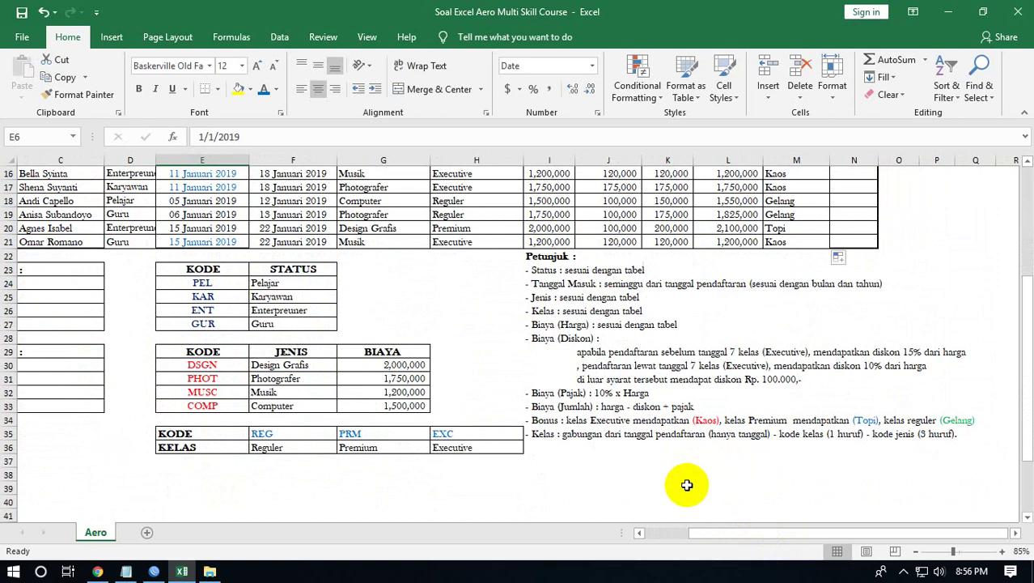
pyautogui.scroll(4, 686, 484)
pyautogui.scroll(1, 686, 482)
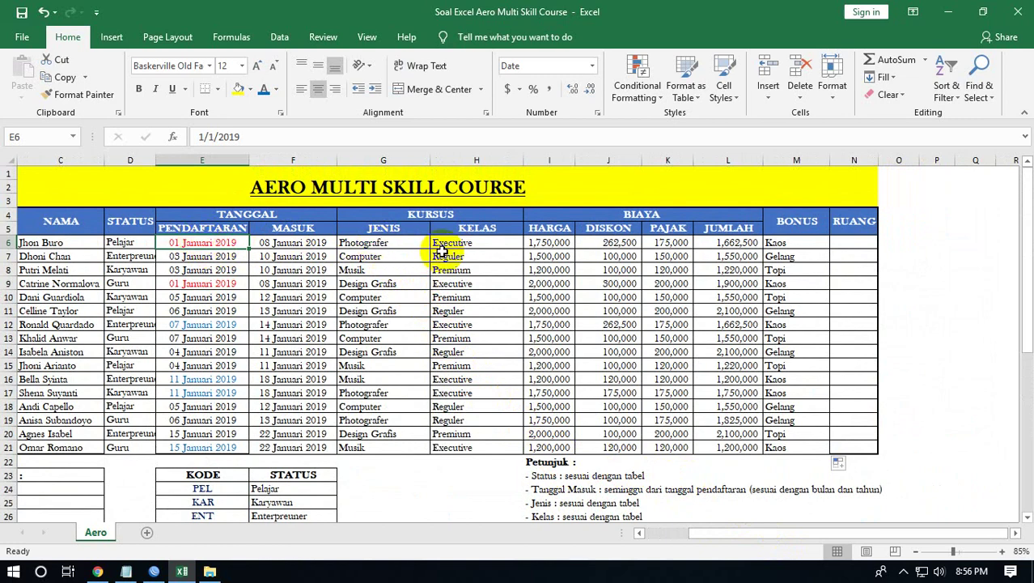
# - Turn all registration dates in E6:E21 black
pyautogui.click(348, 243)
pyautogui.click(227, 242)
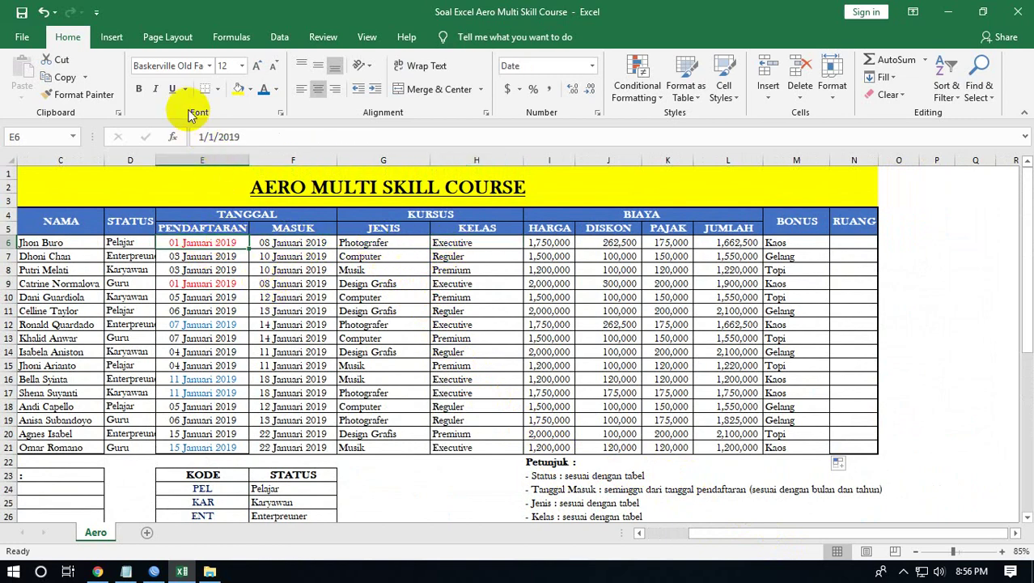
pyautogui.keyDown('shift'); pyautogui.click(214, 447); pyautogui.keyUp('shift')
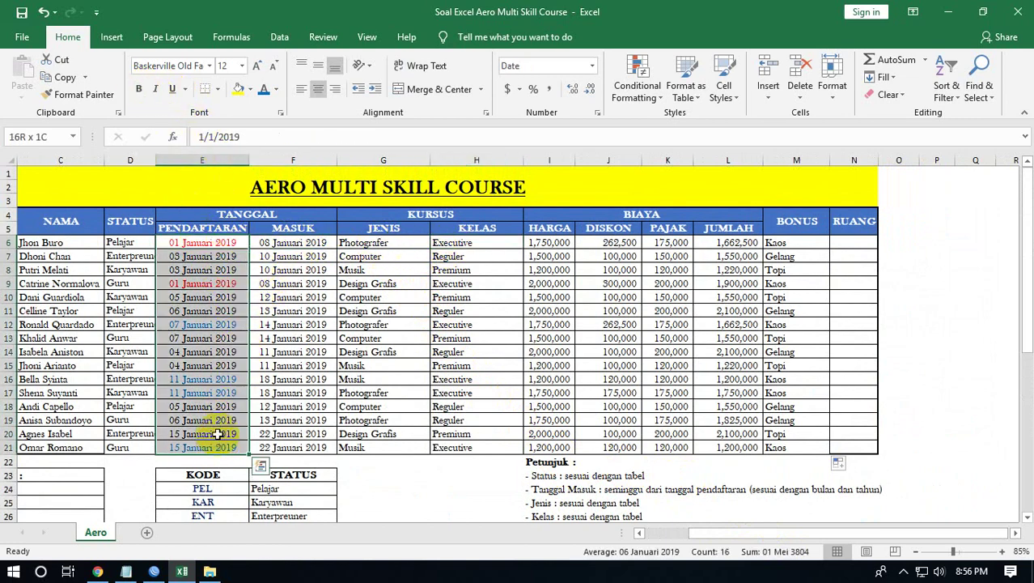
pyautogui.click(276, 89)
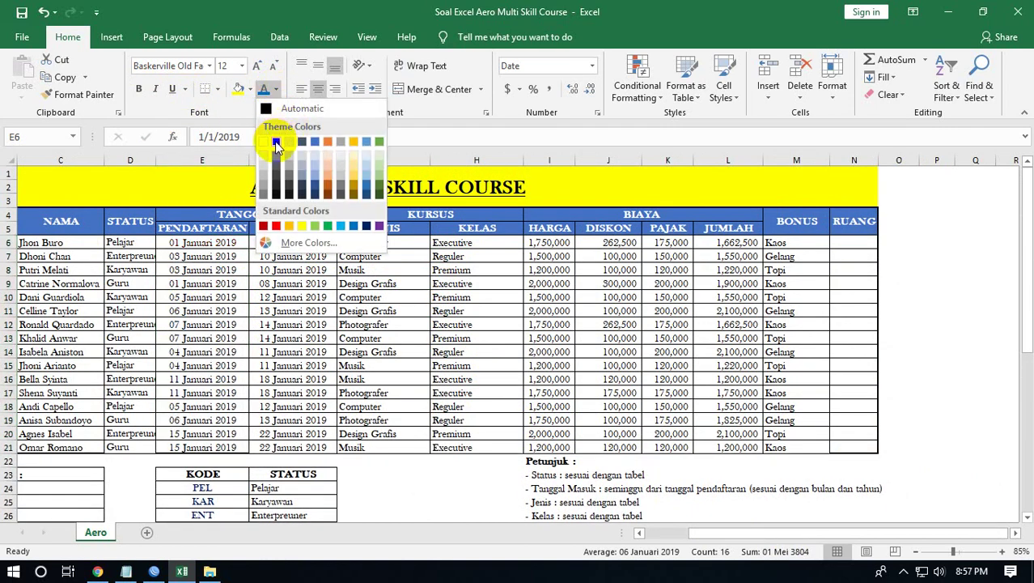
pyautogui.click(276, 142)
# - Make the E6 date bold red and Executive in H6 bold light blue
pyautogui.click(230, 243)
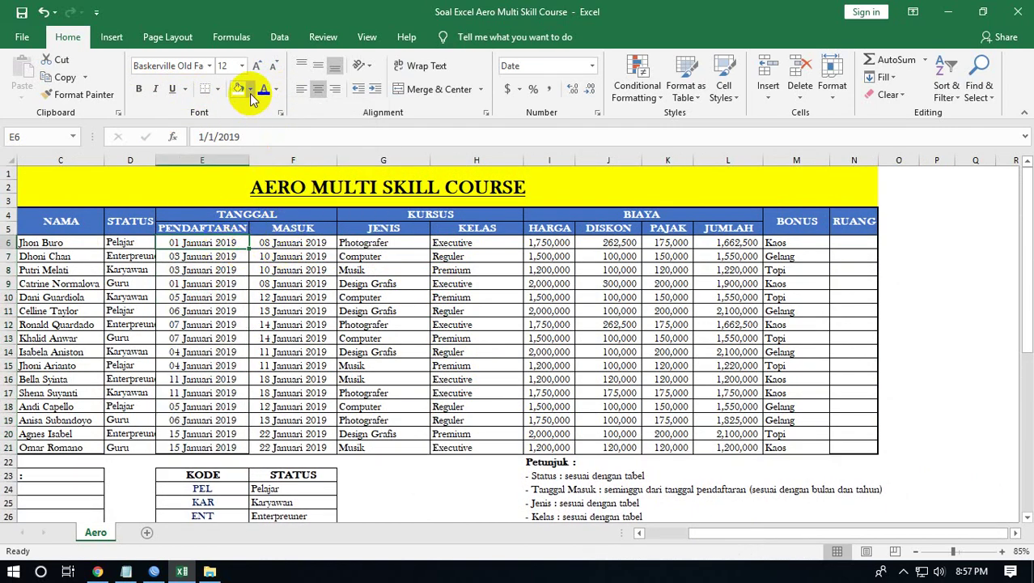
pyautogui.click(138, 88)
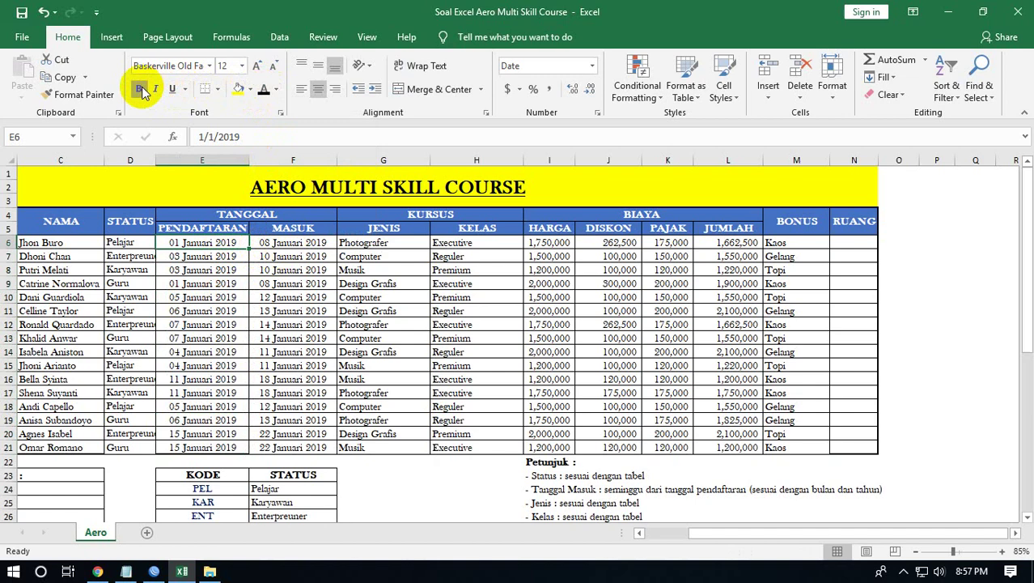
pyautogui.click(276, 89)
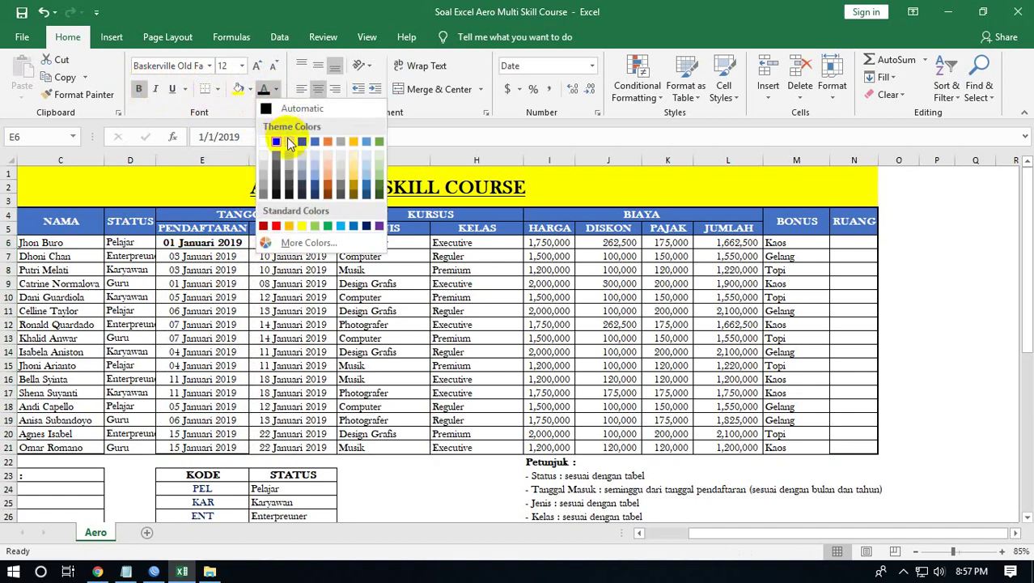
pyautogui.click(276, 229)
pyautogui.click(440, 242)
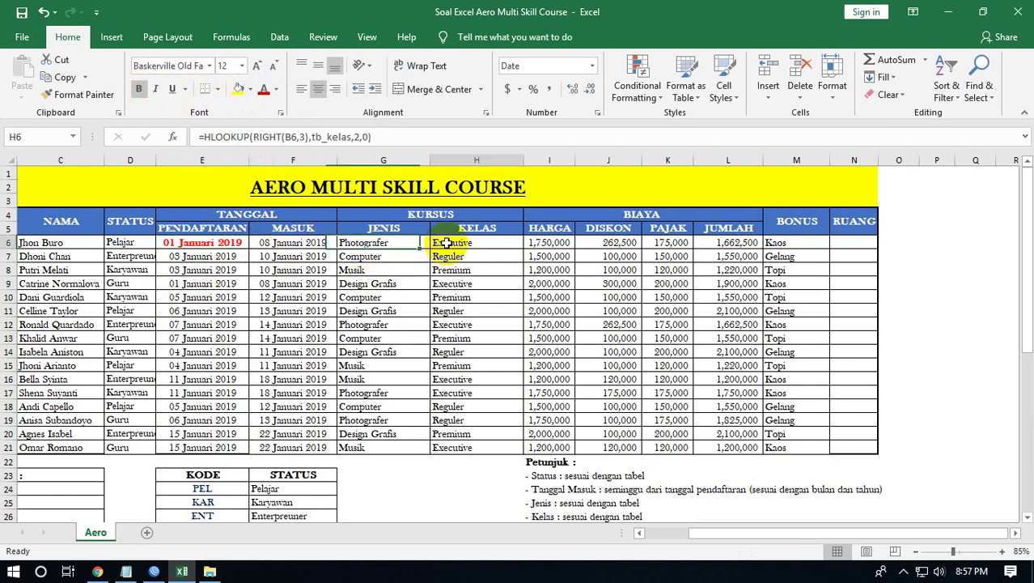
pyautogui.click(277, 92)
pyautogui.click(344, 230)
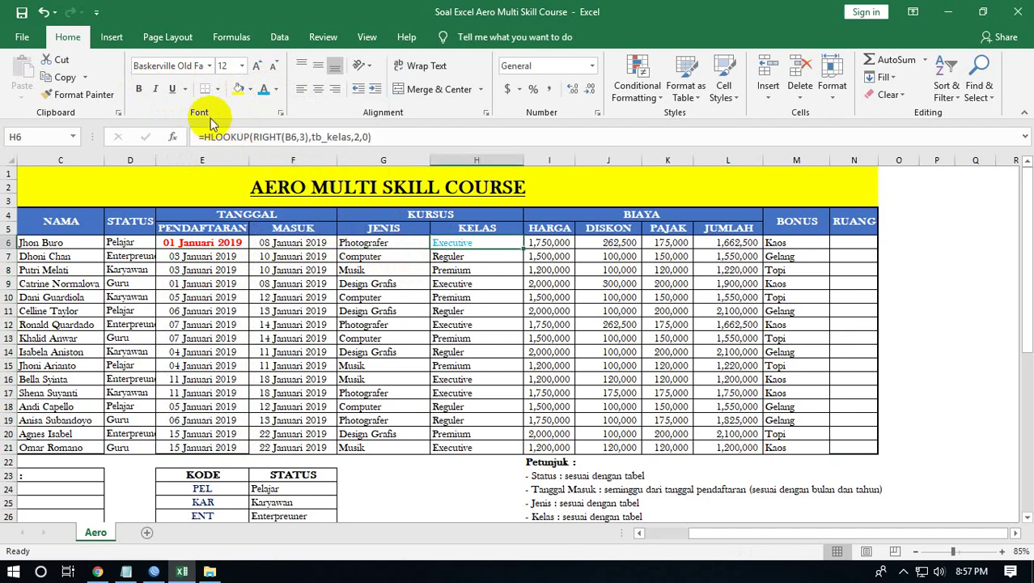
pyautogui.click(138, 89)
# - Give Photografer in G6 a yellow fill
pyautogui.click(362, 242)
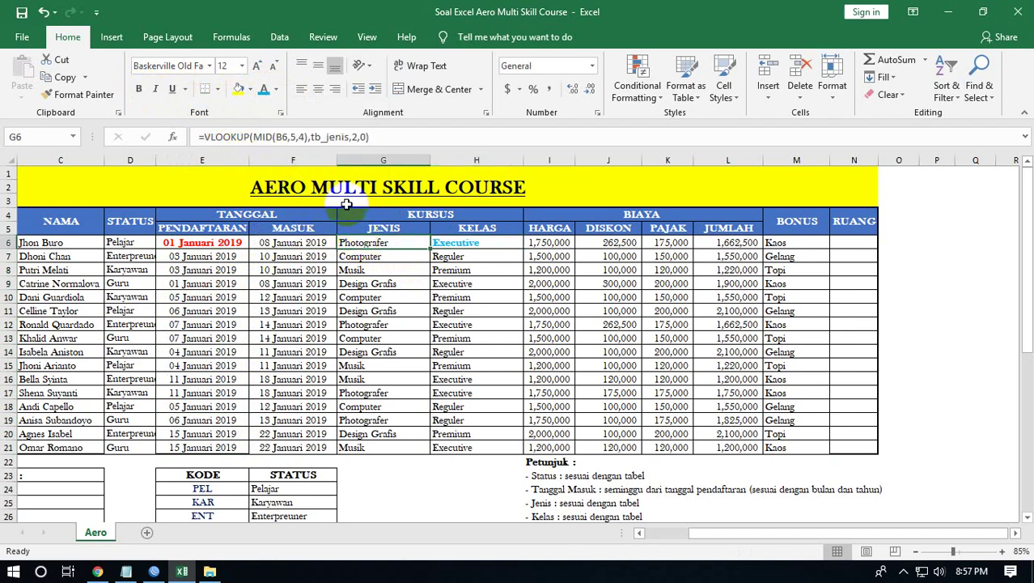
pyautogui.click(241, 90)
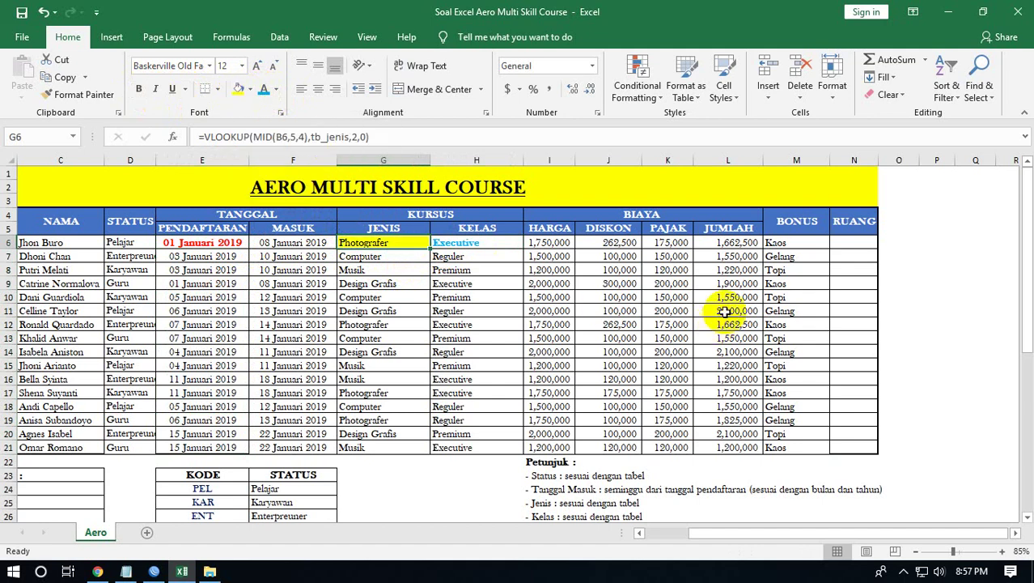
pyautogui.click(854, 242)
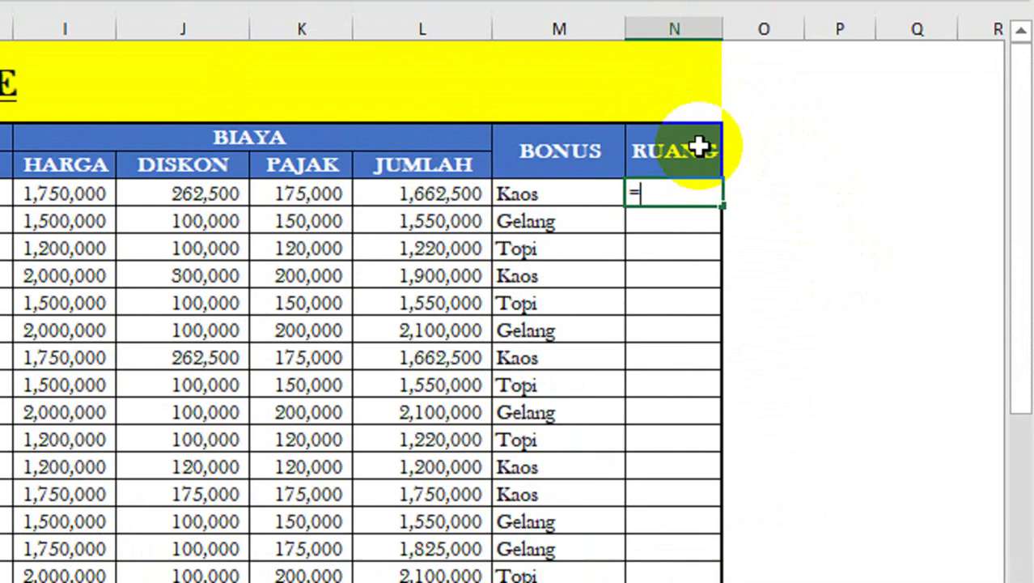
pyautogui.click(673, 193)
# - Enter =CONCATENATE(DAY(E6),LEFT(H6,1),LEFT(G6,3)) in N6 and drag it down to N21
pyautogui.write('=co')
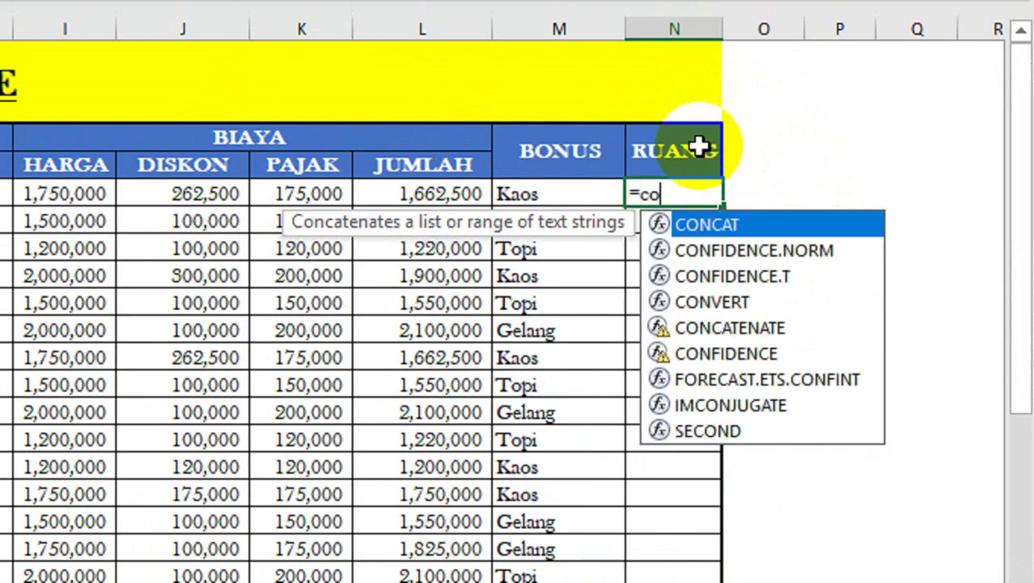
pyautogui.write('ncatenate(')
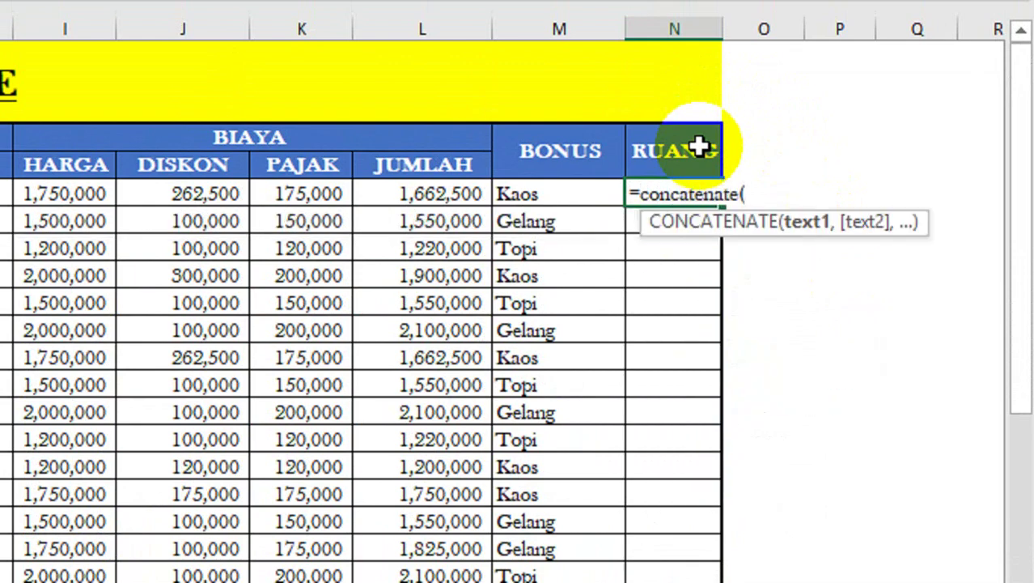
pyautogui.write('da')
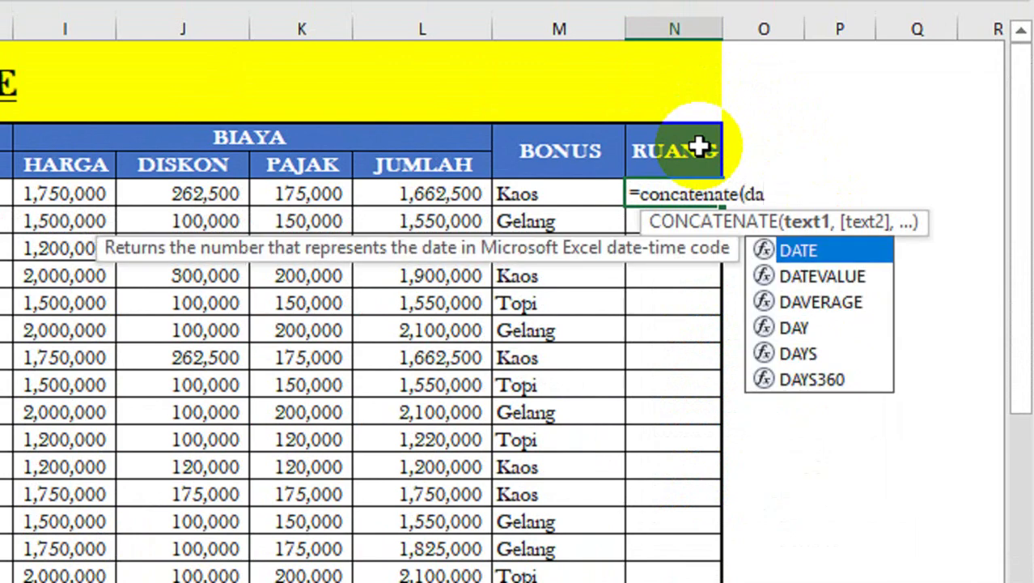
pyautogui.write('y*')
pyautogui.write('(')
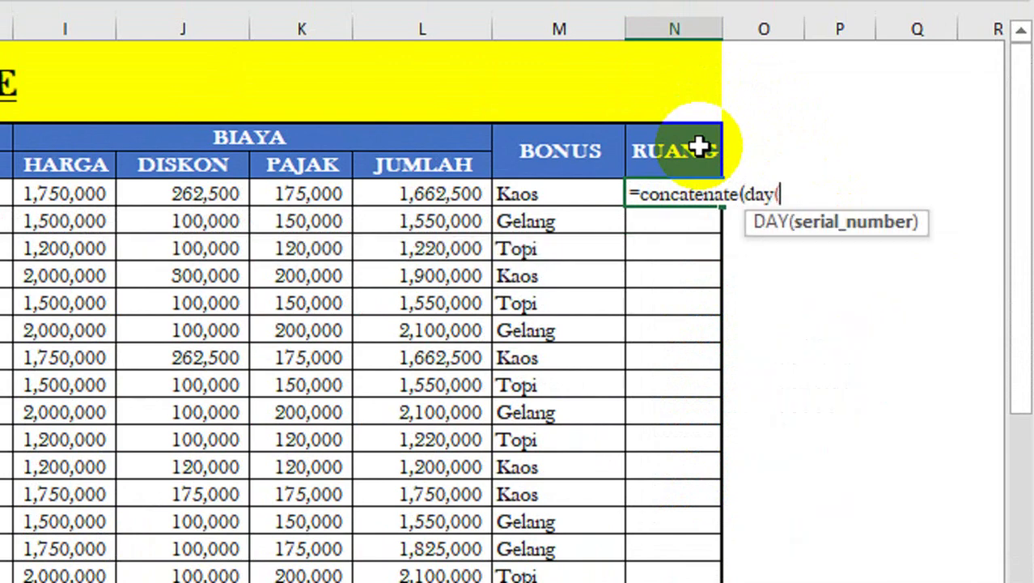
pyautogui.press('Left')
pyautogui.press('Left')
pyautogui.press('Left')
pyautogui.press('Left')
pyautogui.press('Left')
pyautogui.press('Left')
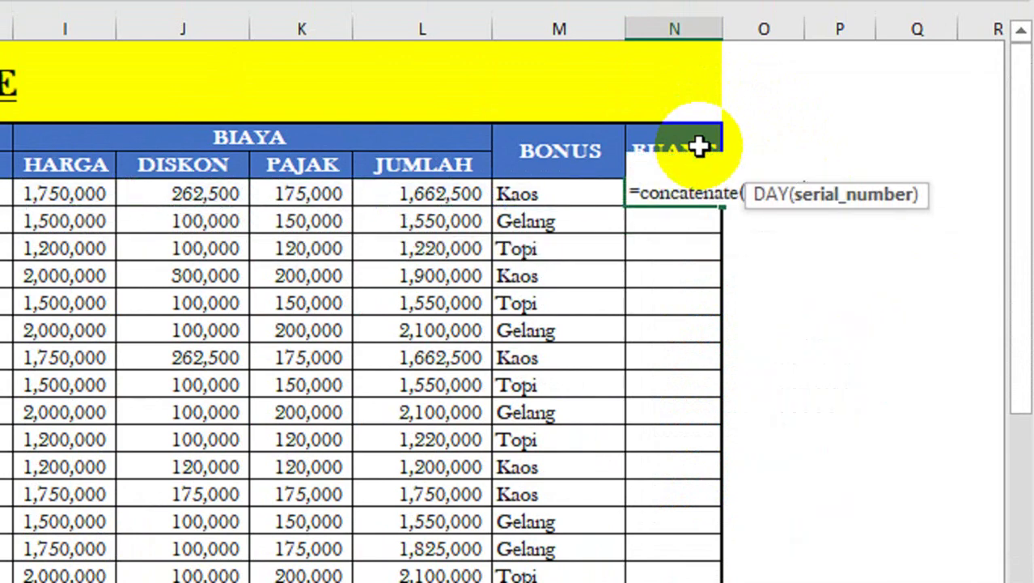
pyautogui.write('day(E6),')
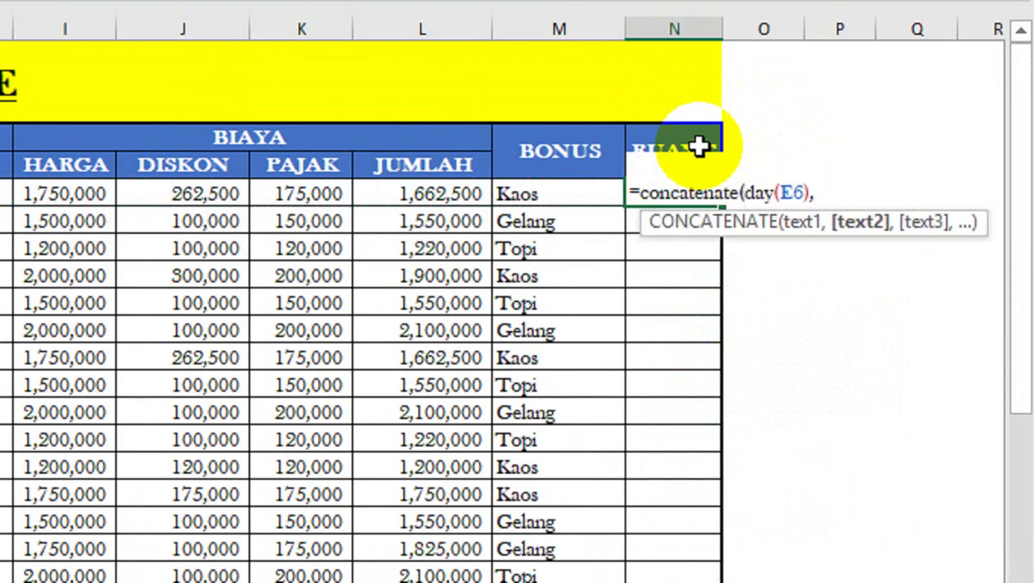
pyautogui.write('left(')
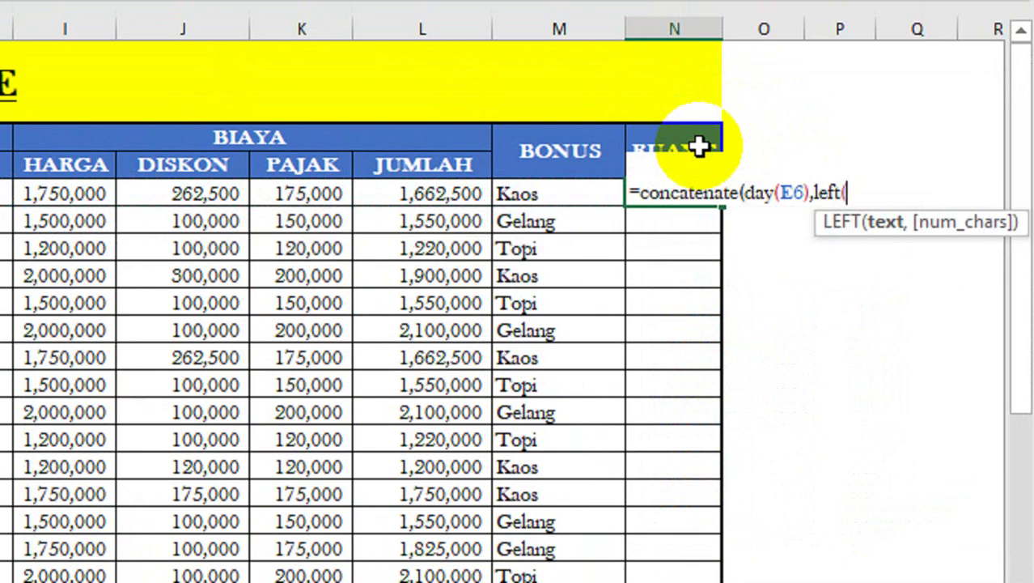
pyautogui.press('Left')
pyautogui.press('Left')
pyautogui.press('Left')
pyautogui.press('Left')
pyautogui.press('Left')
pyautogui.press('Left')
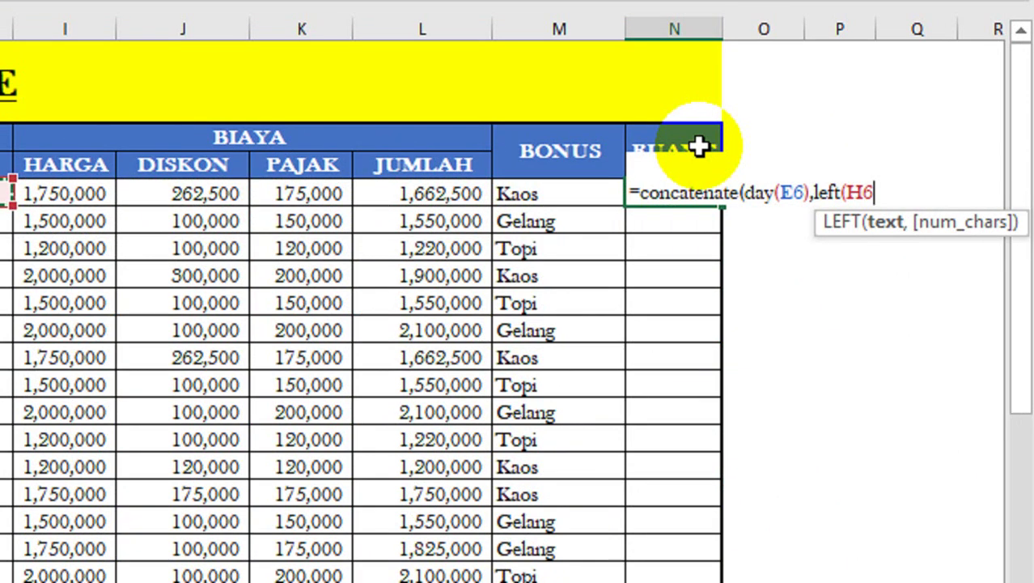
pyautogui.write(',1)')
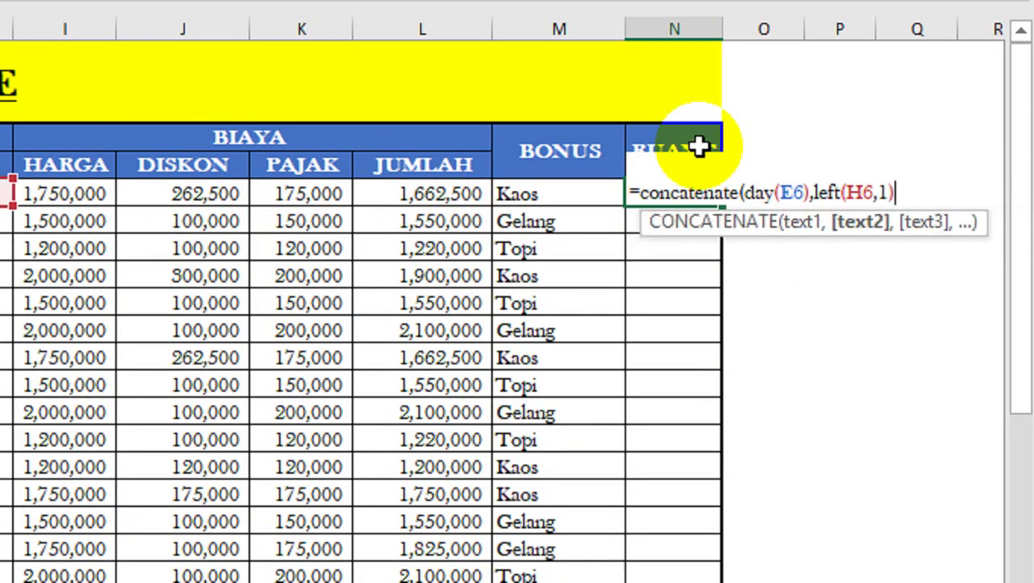
pyautogui.write(',')
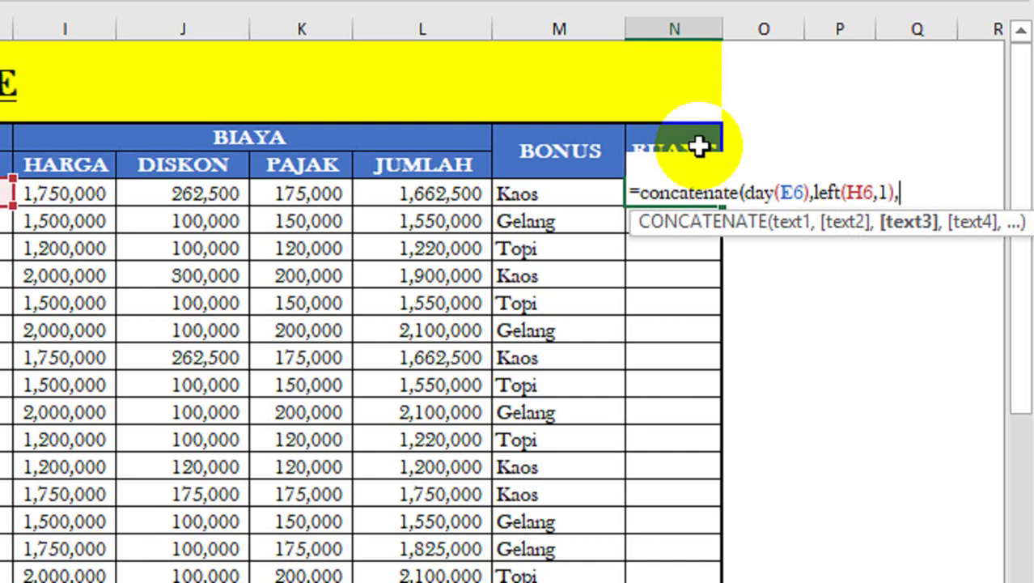
pyautogui.write('left(')
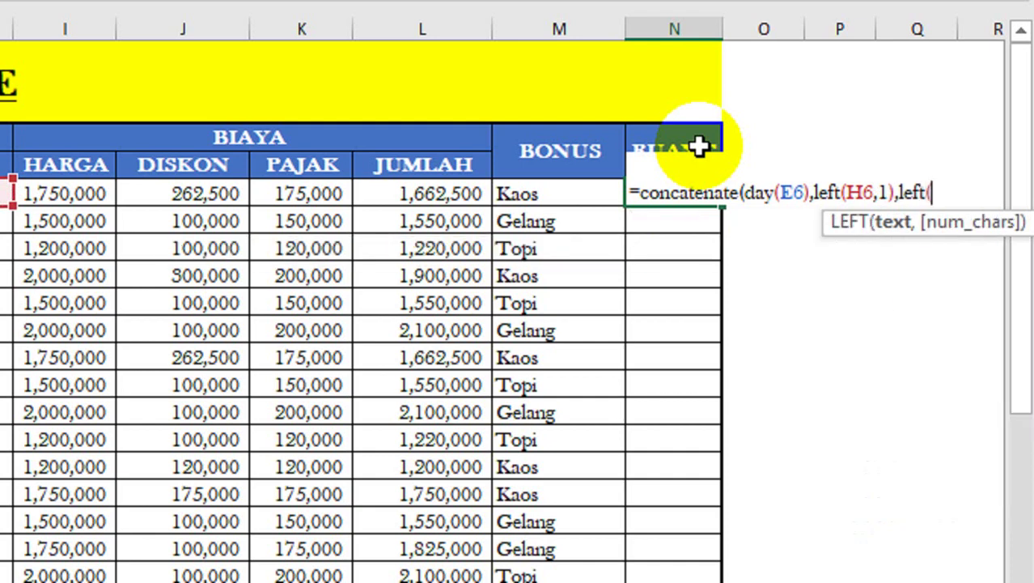
pyautogui.press('Left')
pyautogui.press('Left')
pyautogui.press('Left')
pyautogui.press('Left')
pyautogui.press('Left')
pyautogui.press('Left')
pyautogui.write(',')
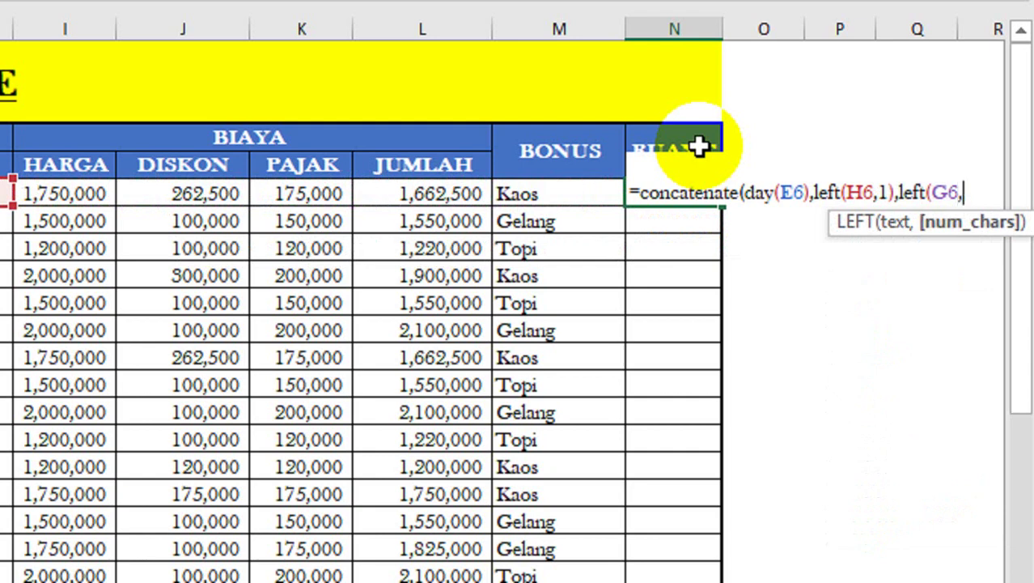
pyautogui.write('3)')
pyautogui.press('Return')
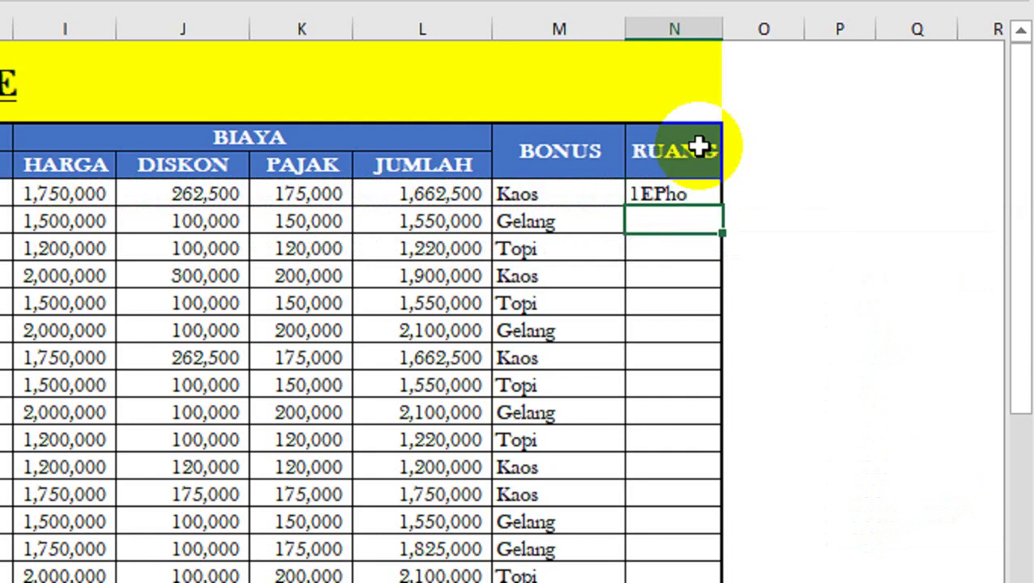
pyautogui.press('Up')
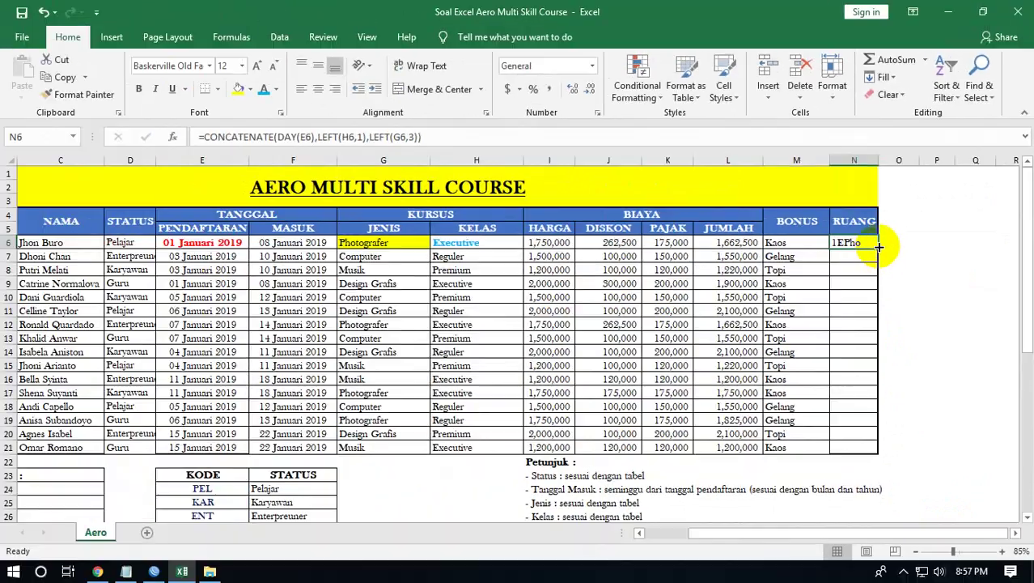
pyautogui.moveTo(879, 247); pyautogui.dragTo(873, 451)
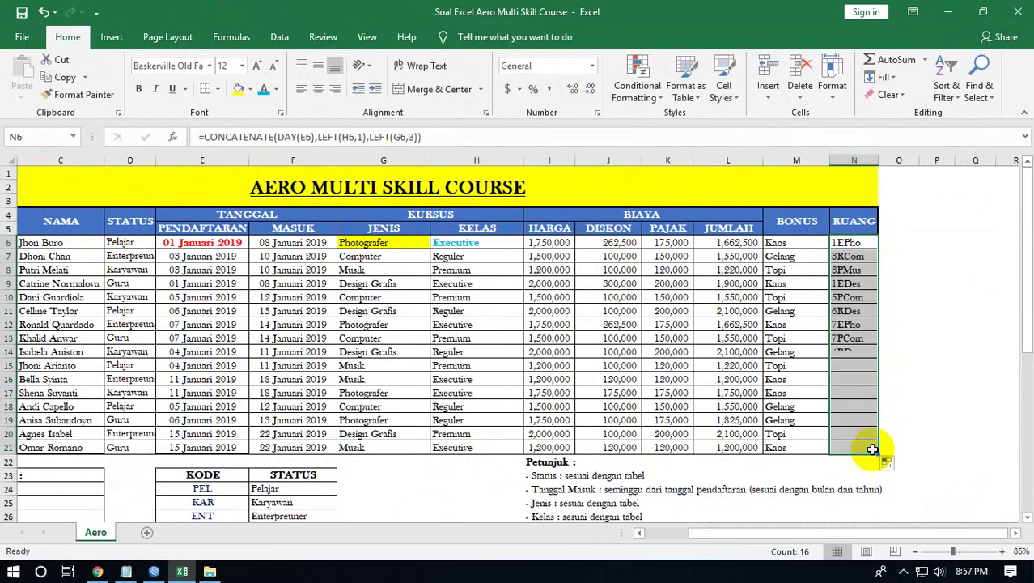
pyautogui.scroll(-4, 901, 393)
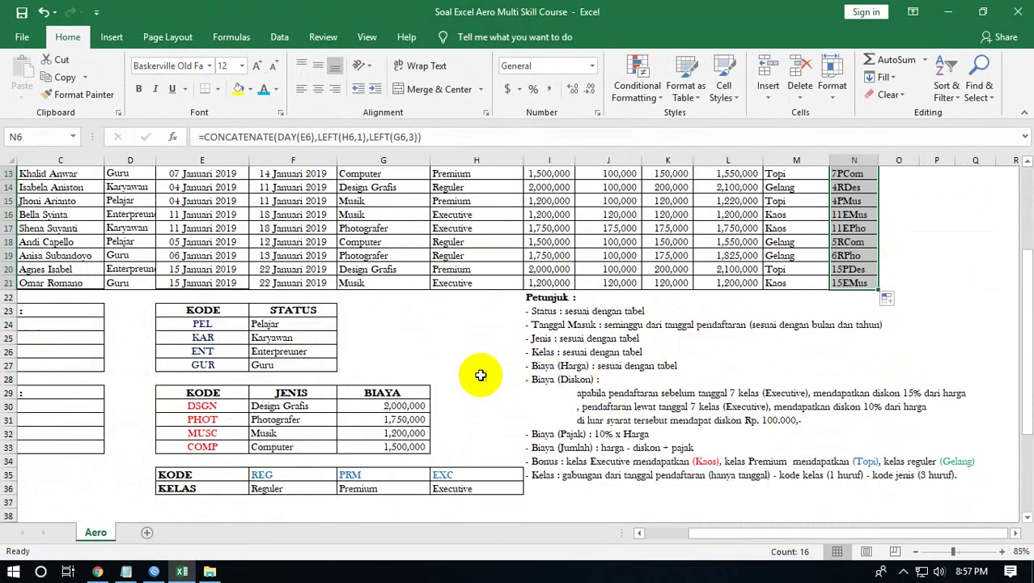
pyautogui.click(673, 533)
pyautogui.click(180, 323)
pyautogui.scroll(2, 151, 411)
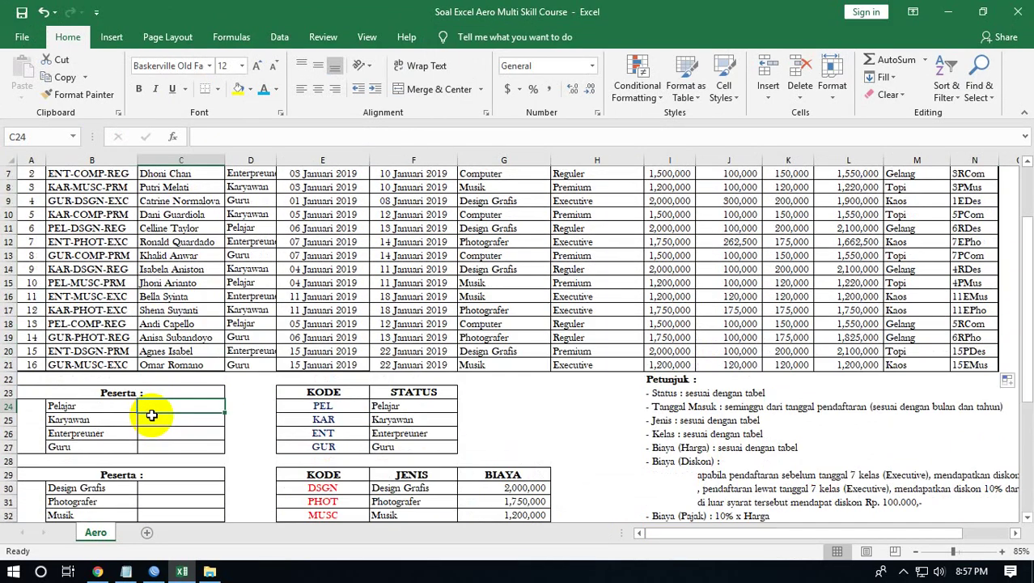
pyautogui.scroll(2, 150, 415)
pyautogui.scroll(1, 151, 414)
pyautogui.scroll(-1, 151, 414)
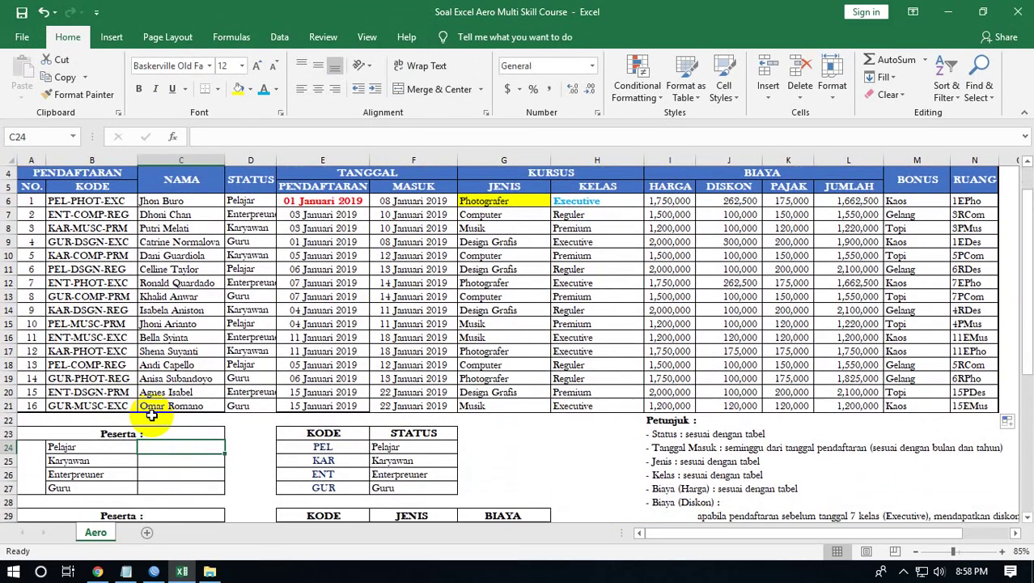
pyautogui.moveTo(243, 200); pyautogui.dragTo(267, 405)
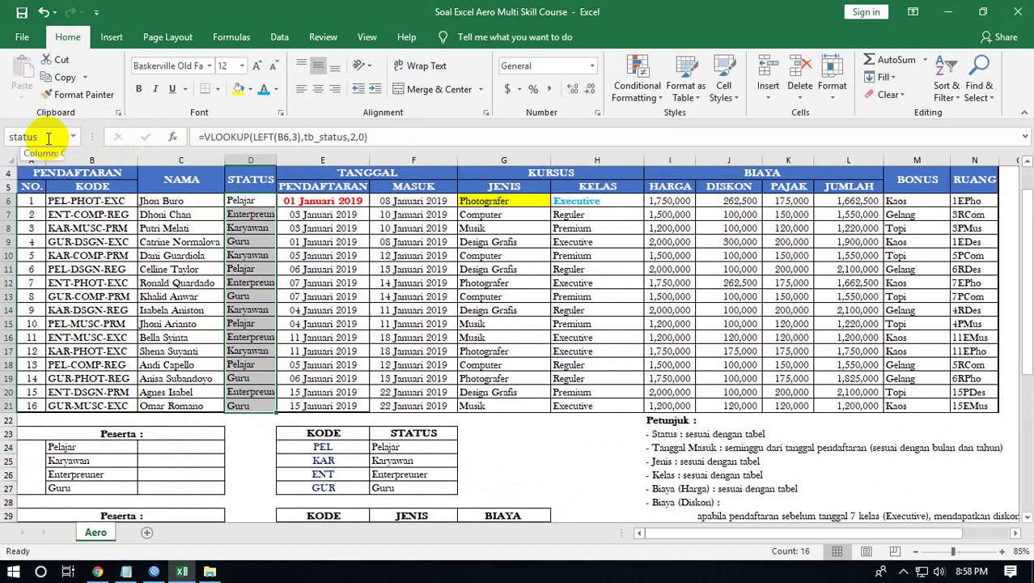
pyautogui.click(178, 447)
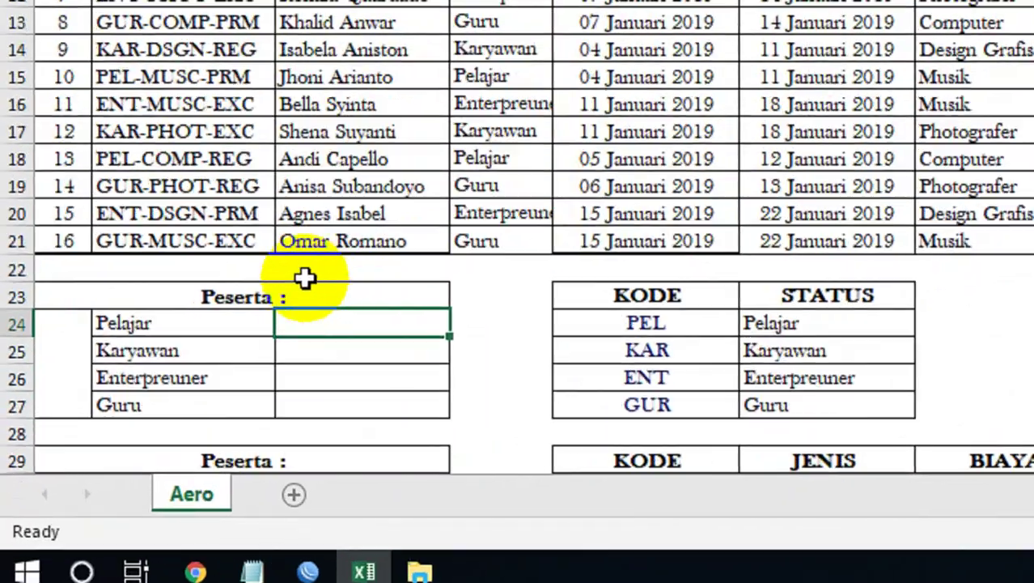
pyautogui.scroll(-2, 304, 278)
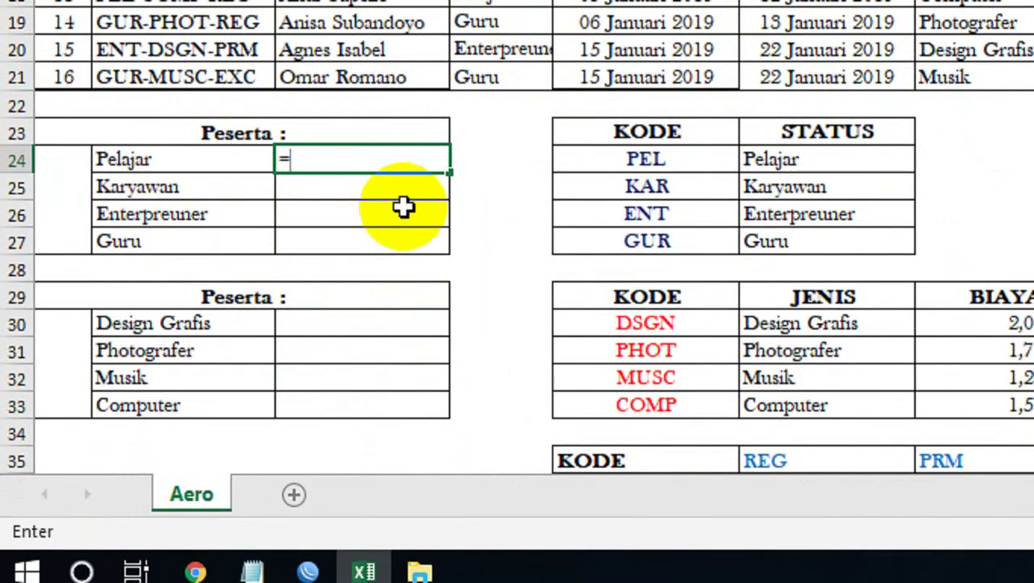
# - Enter =COUNTIF(status,B24) in C24 to count Pelajar participants, clearing a too-few-arguments warning
pyautogui.write('count')
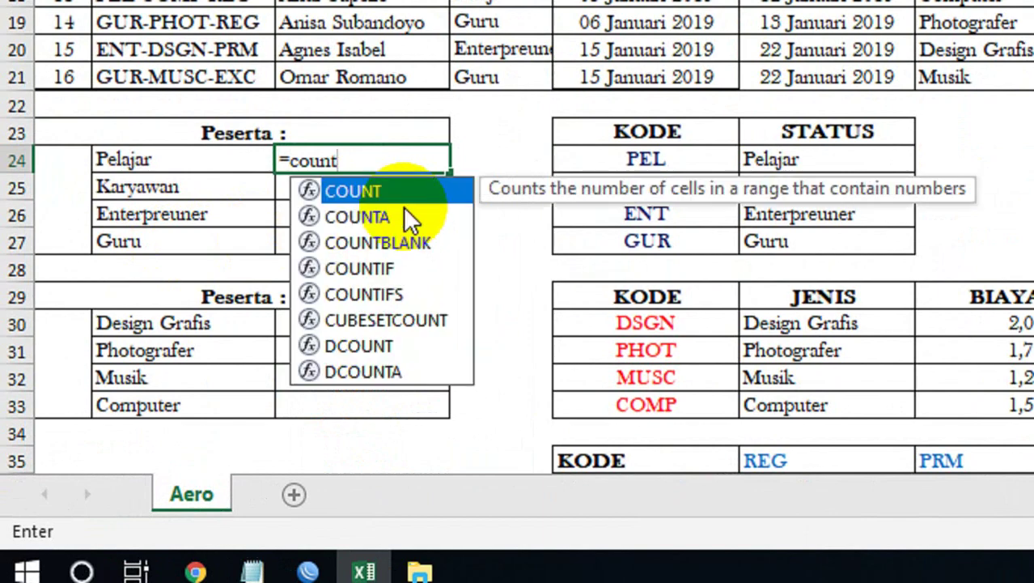
pyautogui.write('if(')
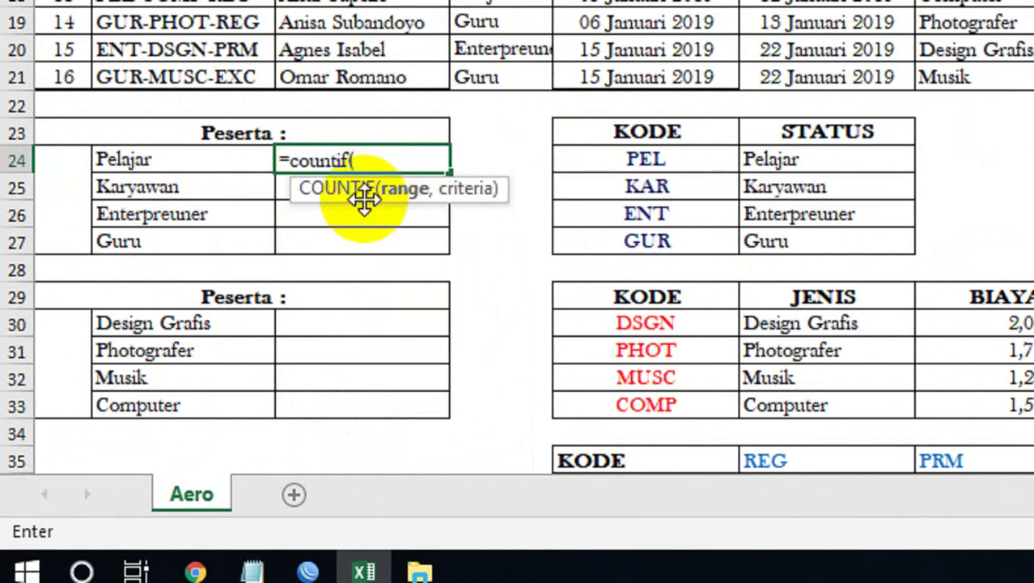
pyautogui.scroll(1, 369, 143)
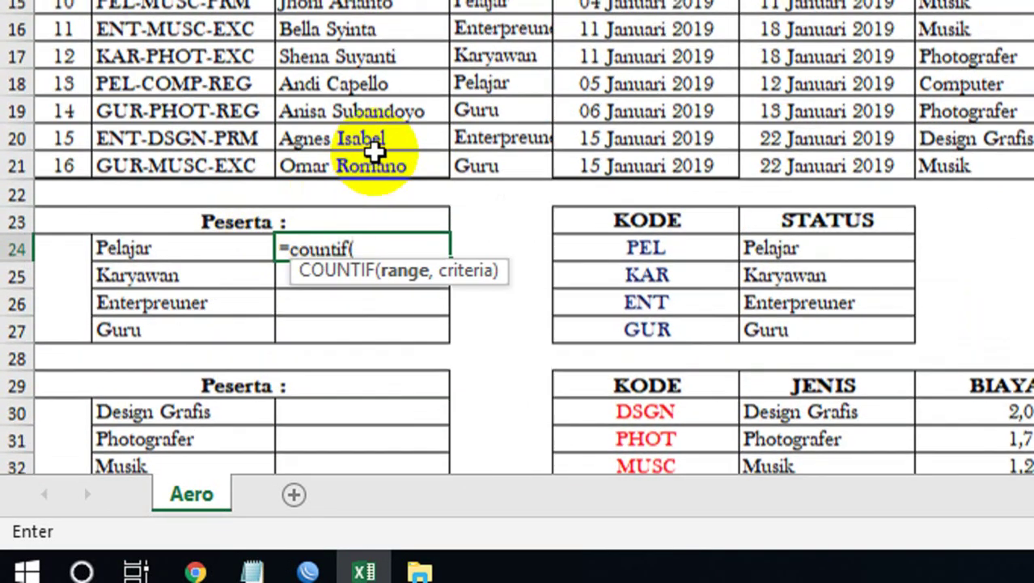
pyautogui.scroll(1, 407, 145)
pyautogui.write('sta')
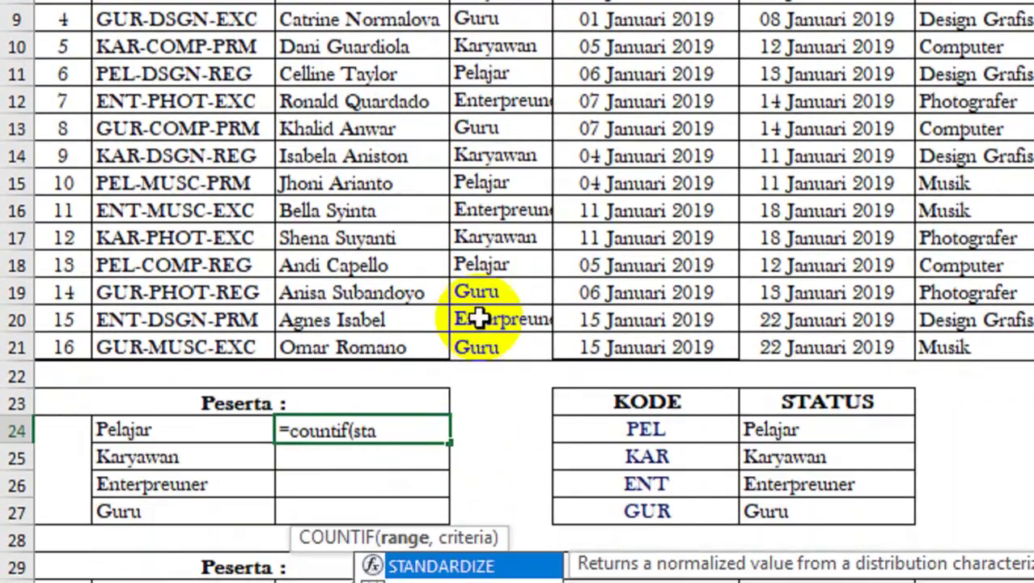
pyautogui.scroll(-1, 474, 119)
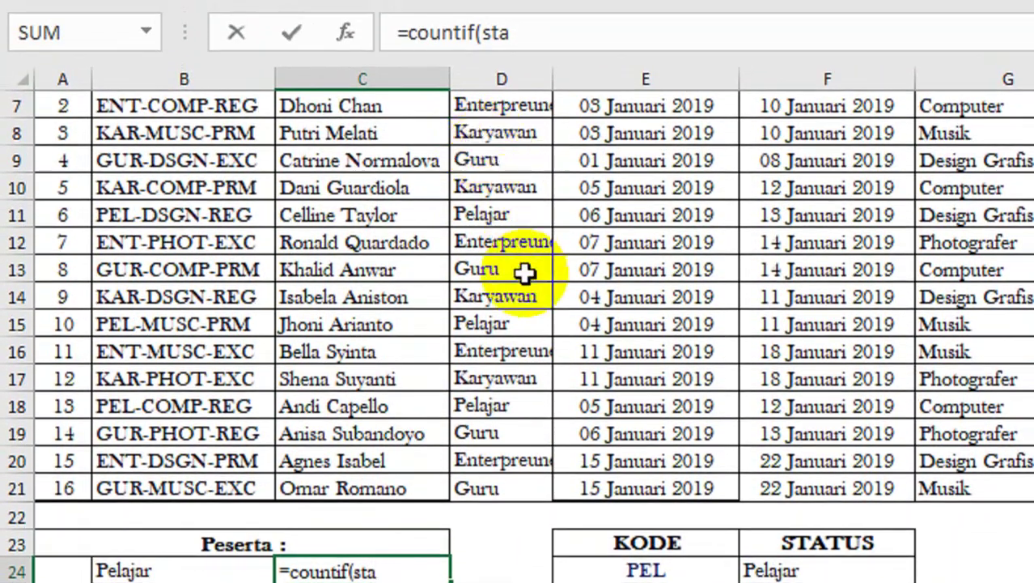
pyautogui.scroll(1, 526, 272)
pyautogui.click(496, 196)
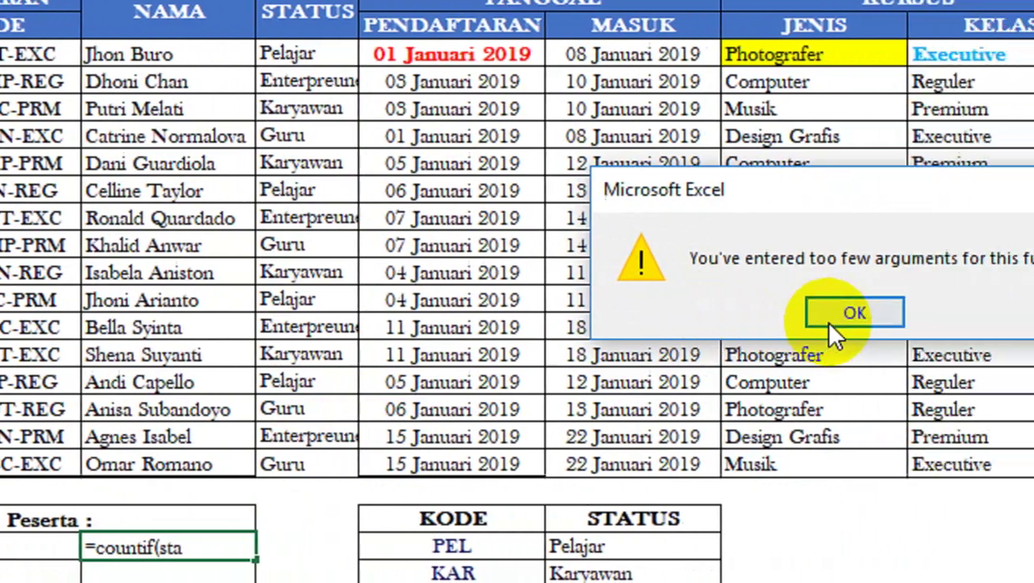
pyautogui.click(1021, 313)
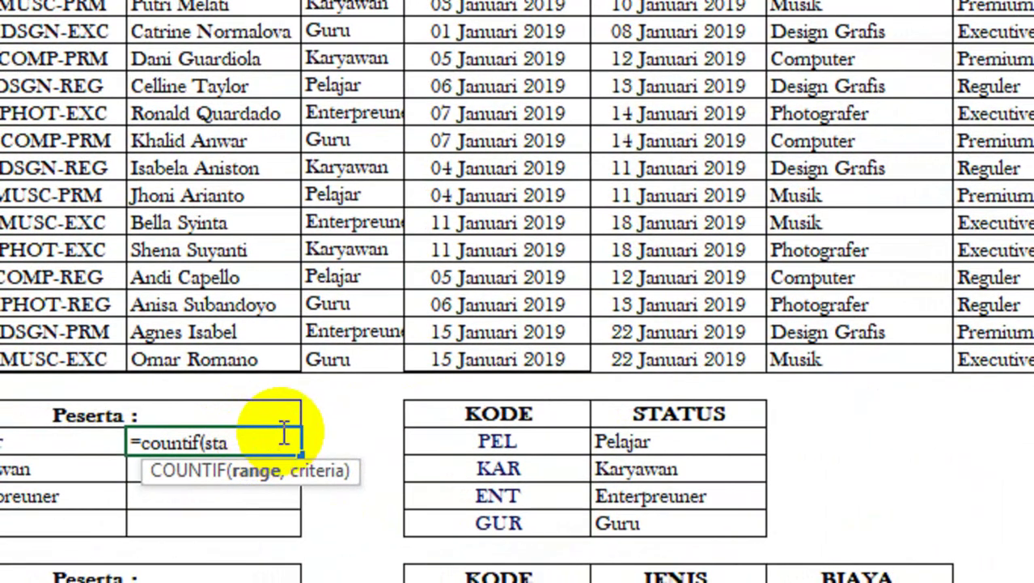
pyautogui.press('BackSpace')
pyautogui.press('BackSpace')
pyautogui.press('BackSpace')
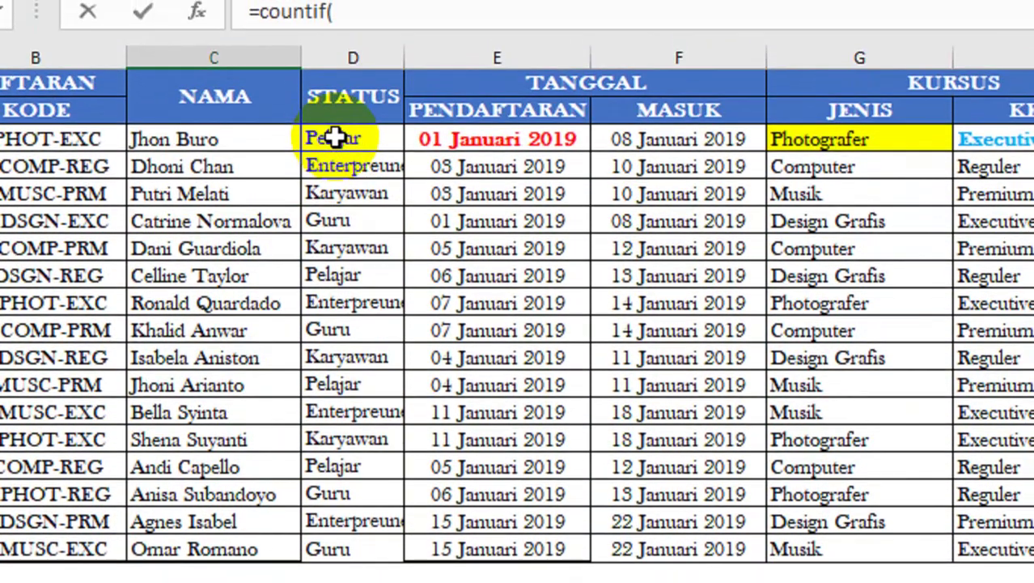
pyautogui.moveTo(335, 139); pyautogui.dragTo(335, 548)
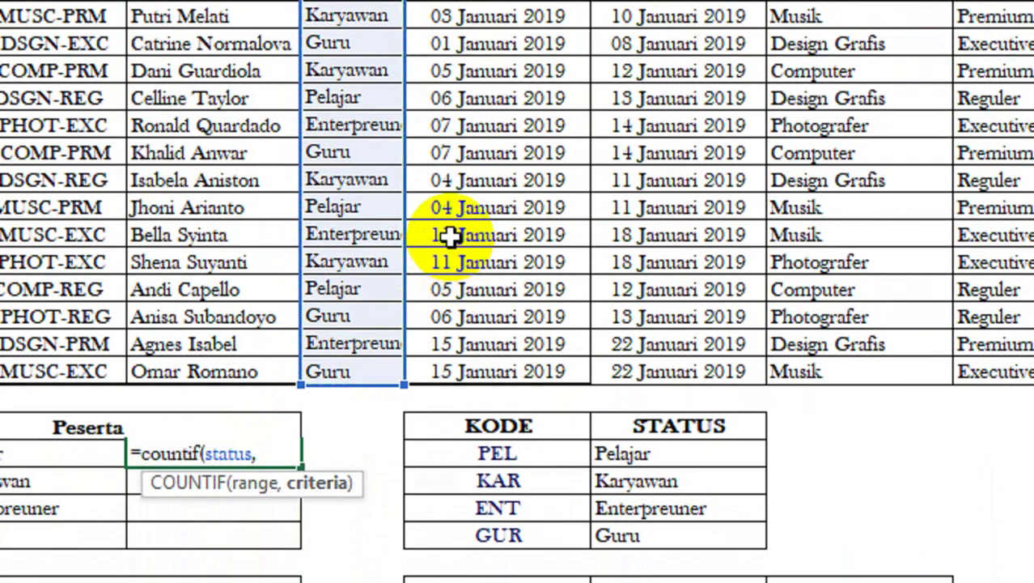
pyautogui.press('Left')
pyautogui.write(')')
pyautogui.press('Return')
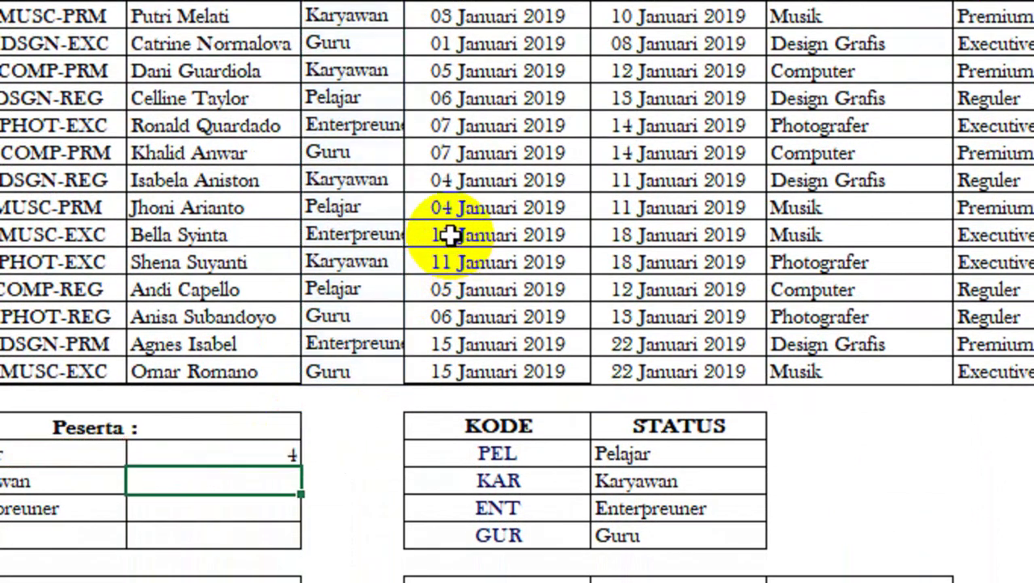
# - Copy the count down the status rows and confirm the status range spans D6:D21
pyautogui.scroll(-1, 300, 422)
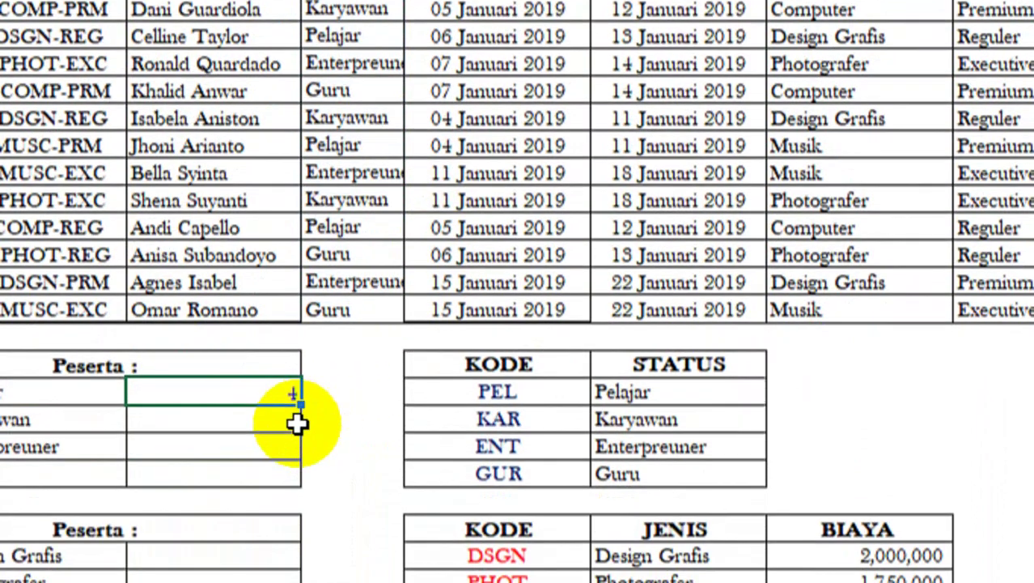
pyautogui.moveTo(300, 386); pyautogui.dragTo(295, 437)
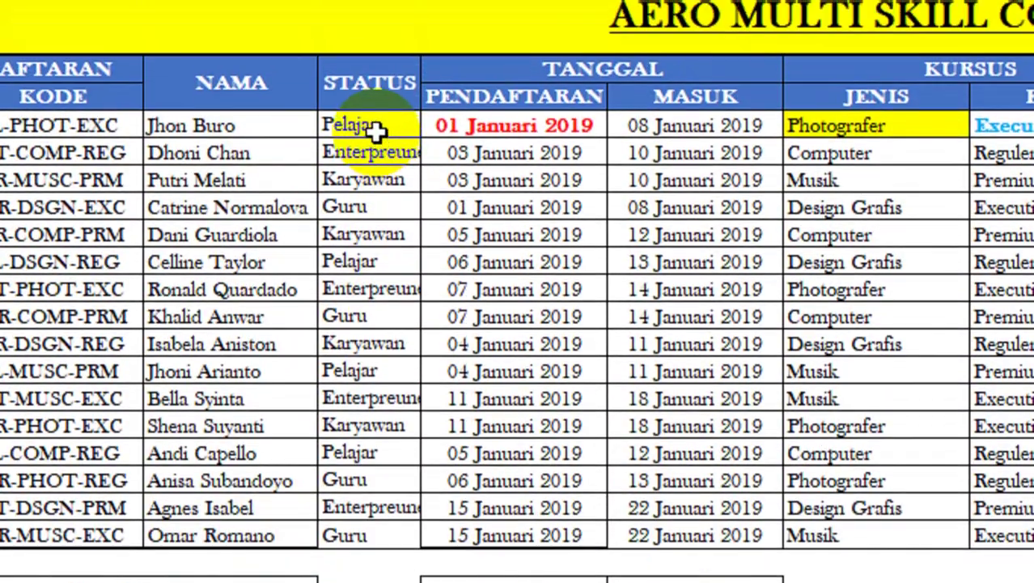
pyautogui.click(252, 240)
pyautogui.moveTo(251, 240); pyautogui.dragTo(253, 445)
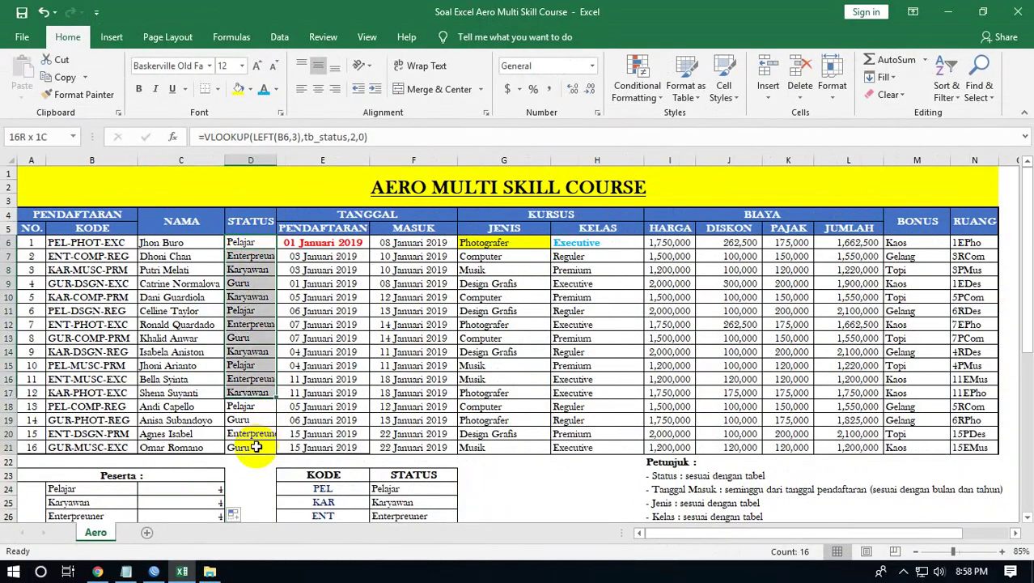
# - Enter =COUNTIF(jenis,B30) in C30 for Design Grafis after checking jenis covers G6:G21
pyautogui.scroll(-3, 184, 458)
pyautogui.scroll(-1, 184, 457)
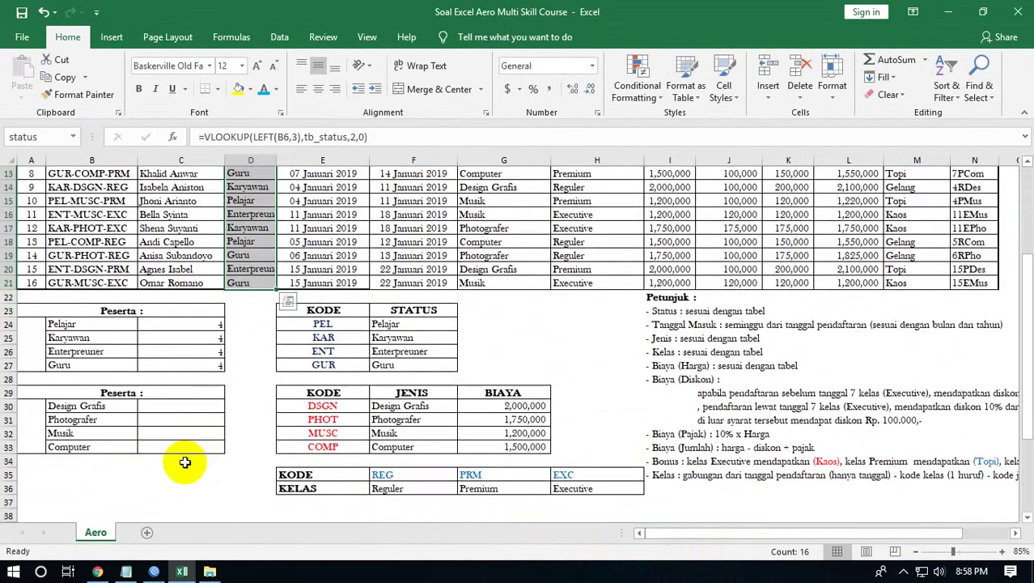
pyautogui.click(175, 403)
pyautogui.scroll(4, 181, 439)
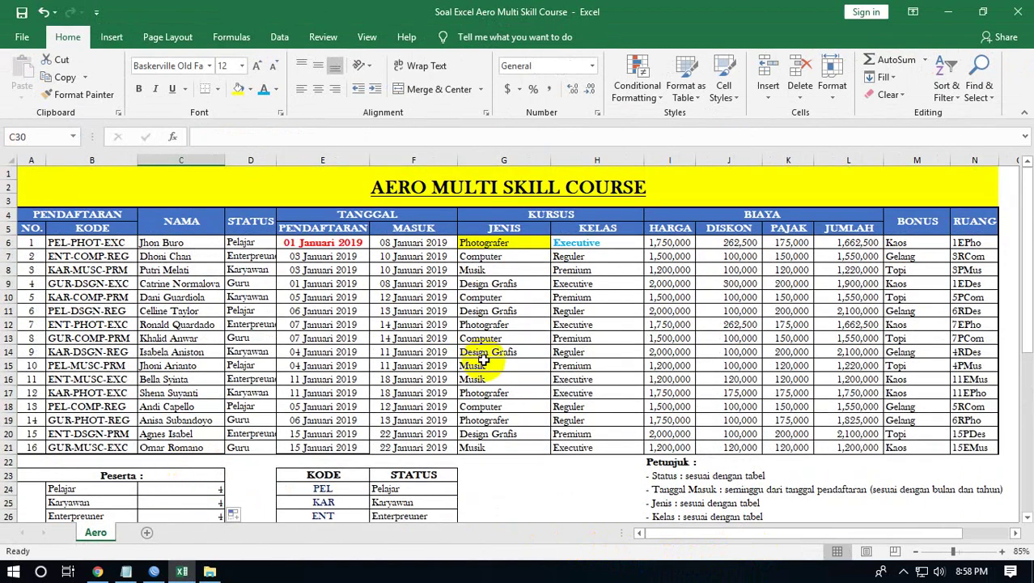
pyautogui.moveTo(497, 243); pyautogui.dragTo(502, 446)
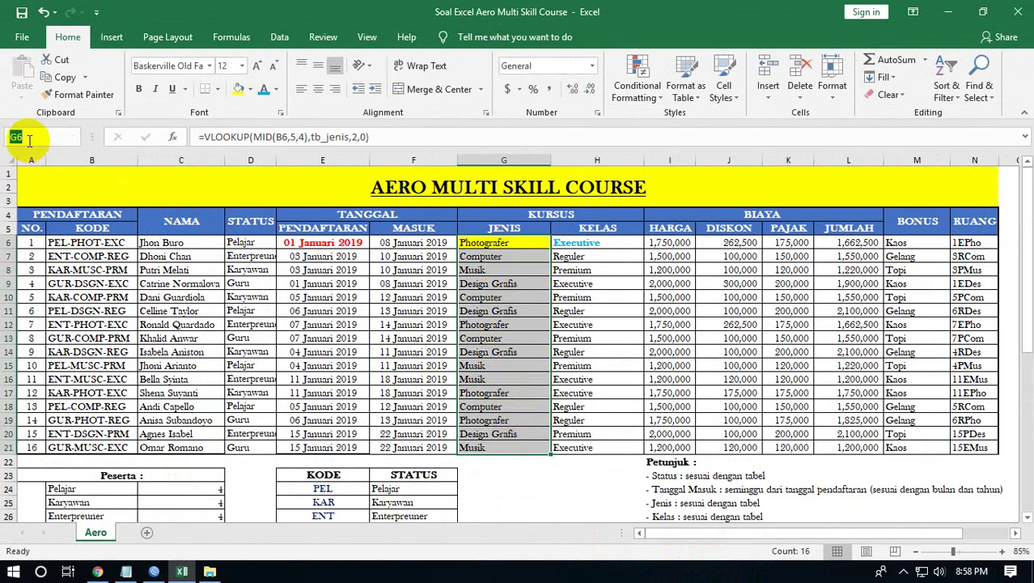
pyautogui.scroll(-1, 150, 266)
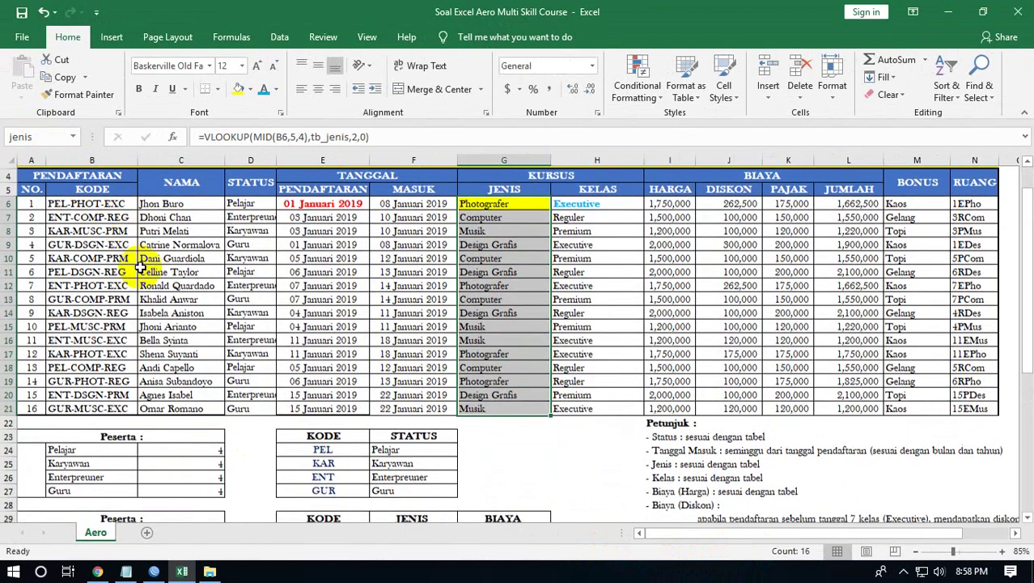
pyautogui.scroll(-3, 185, 407)
pyautogui.click(174, 406)
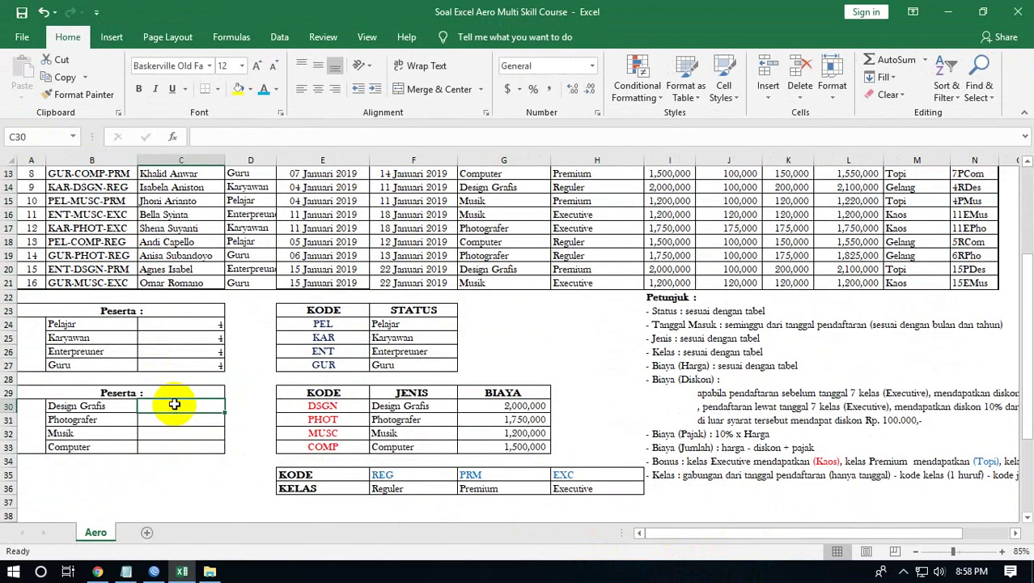
pyautogui.write('=count')
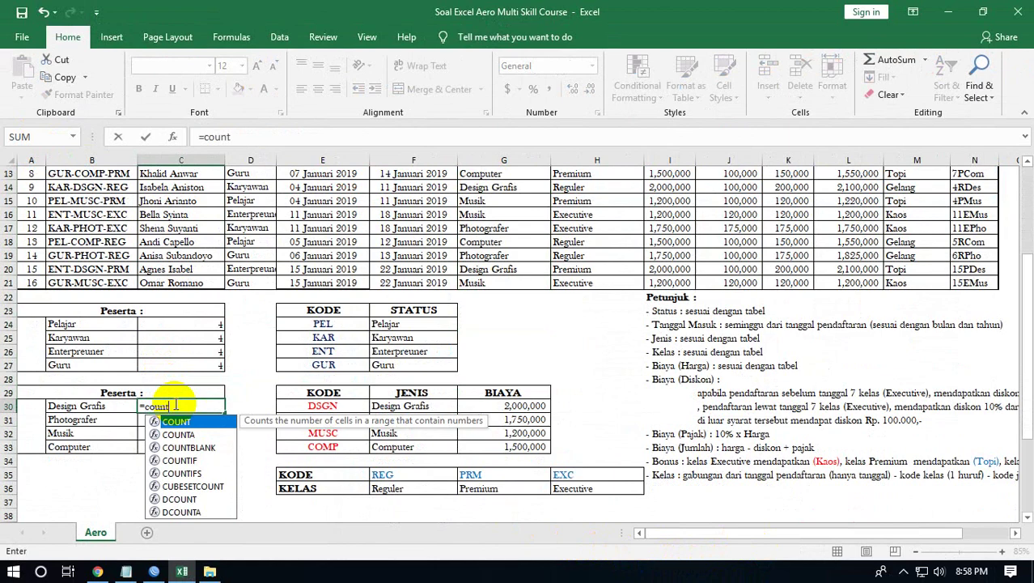
pyautogui.write('if(')
pyautogui.scroll(1, 288, 346)
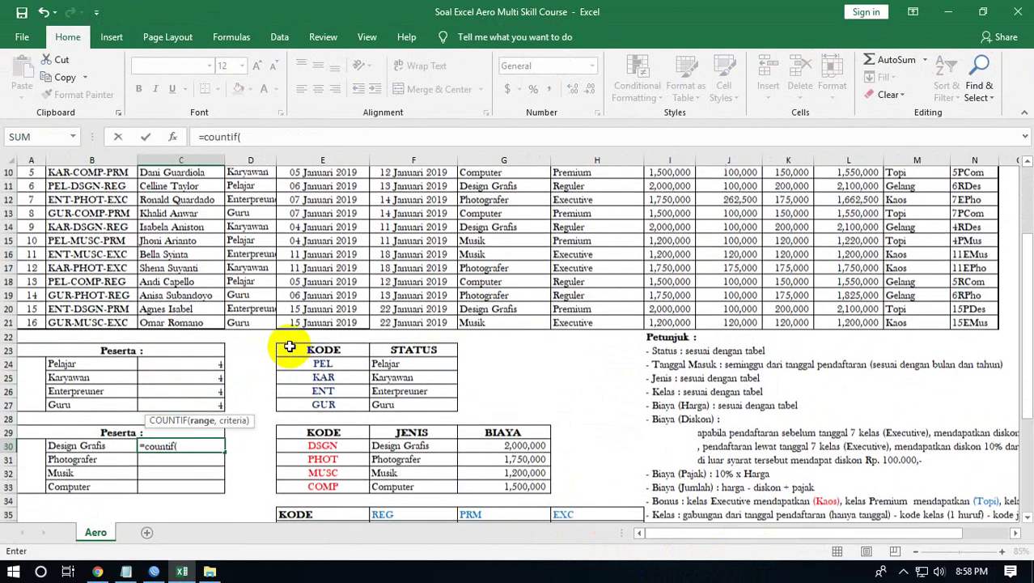
pyautogui.write('jenis,')
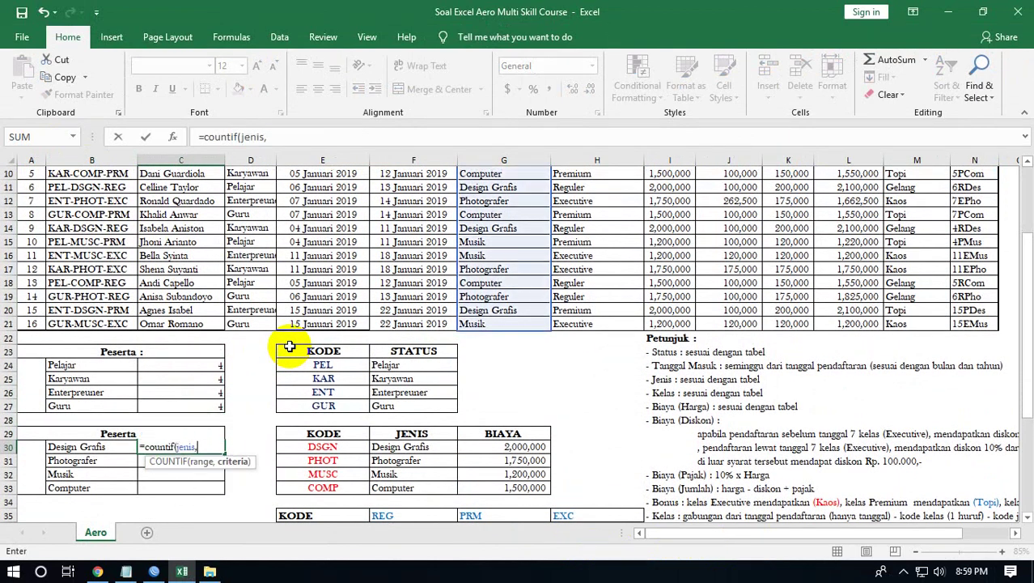
pyautogui.press('Return')
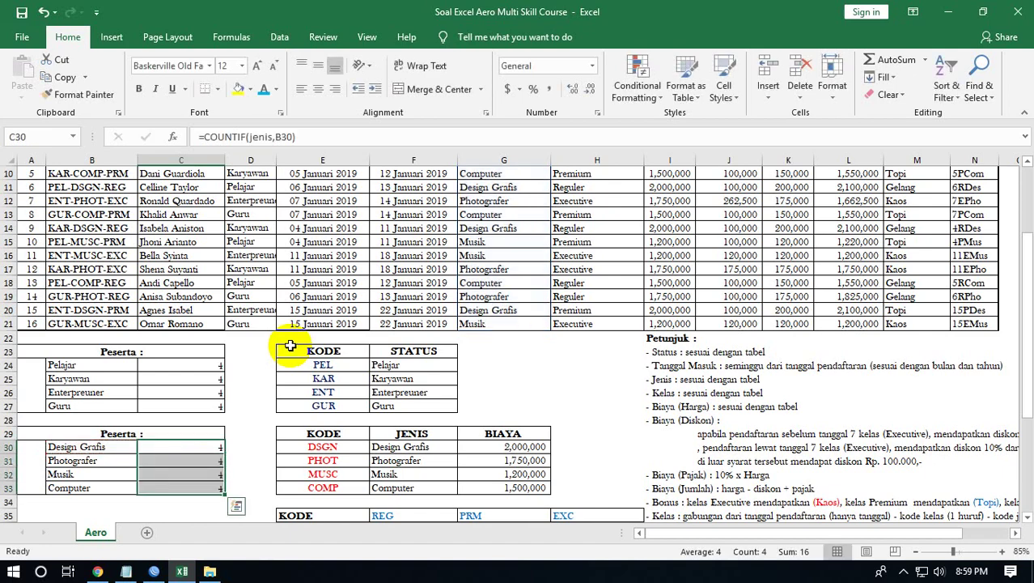
pyautogui.scroll(3, 261, 396)
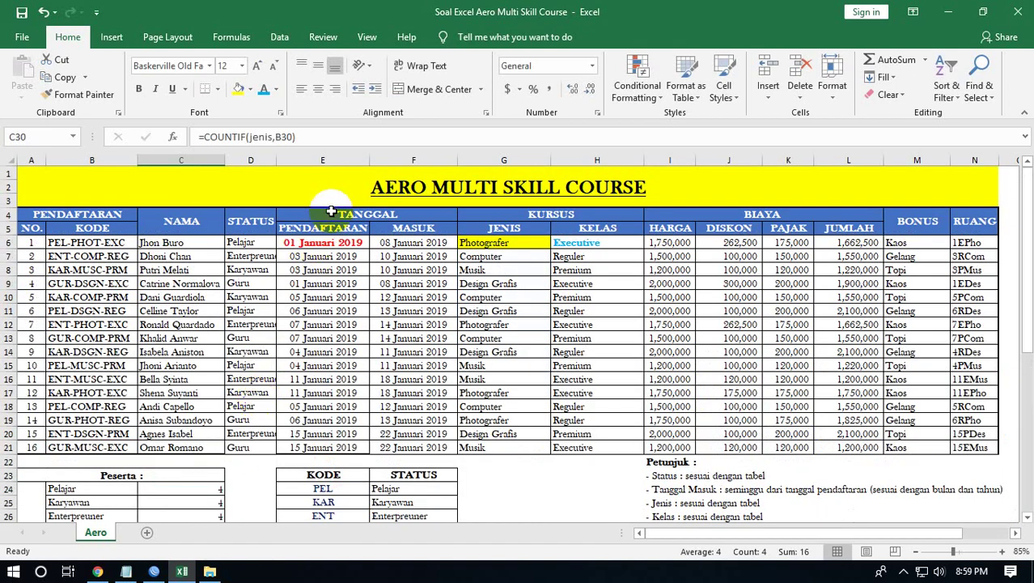
# - Reset E6:H6 text to black and remove the yellow fill from G6
pyautogui.moveTo(336, 245); pyautogui.dragTo(598, 244)
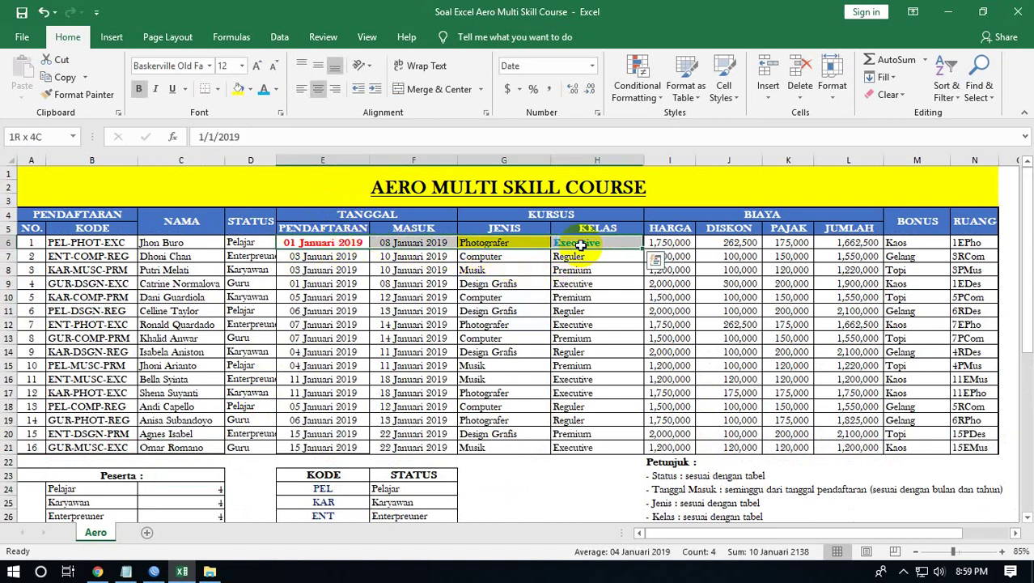
pyautogui.click(277, 90)
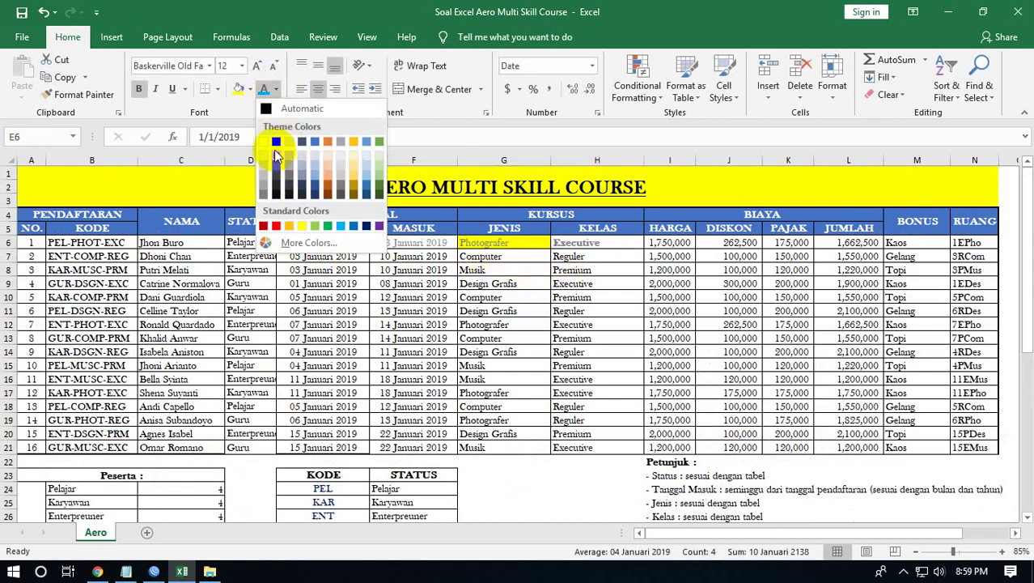
pyautogui.click(276, 143)
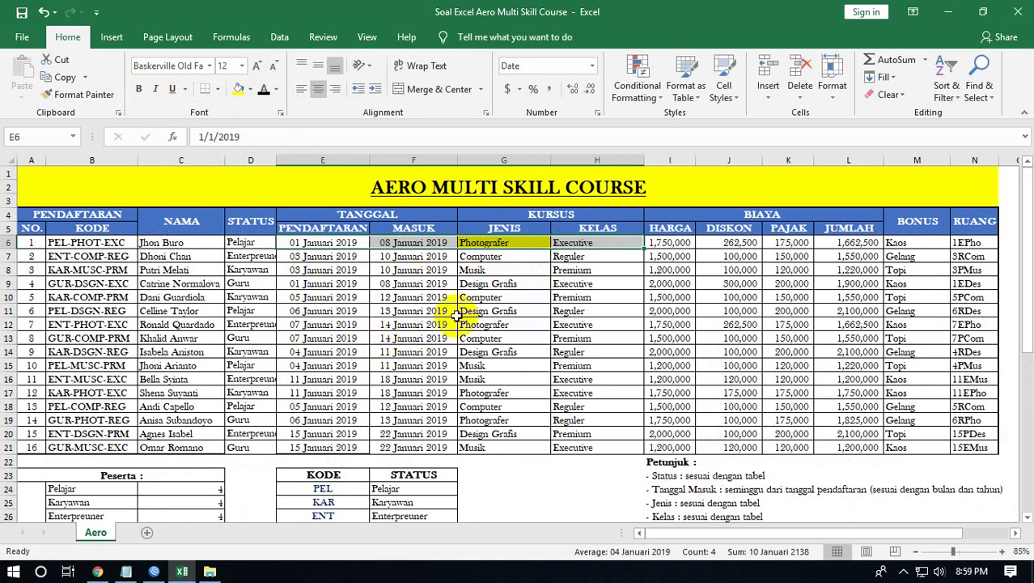
pyautogui.click(479, 241)
pyautogui.click(250, 88)
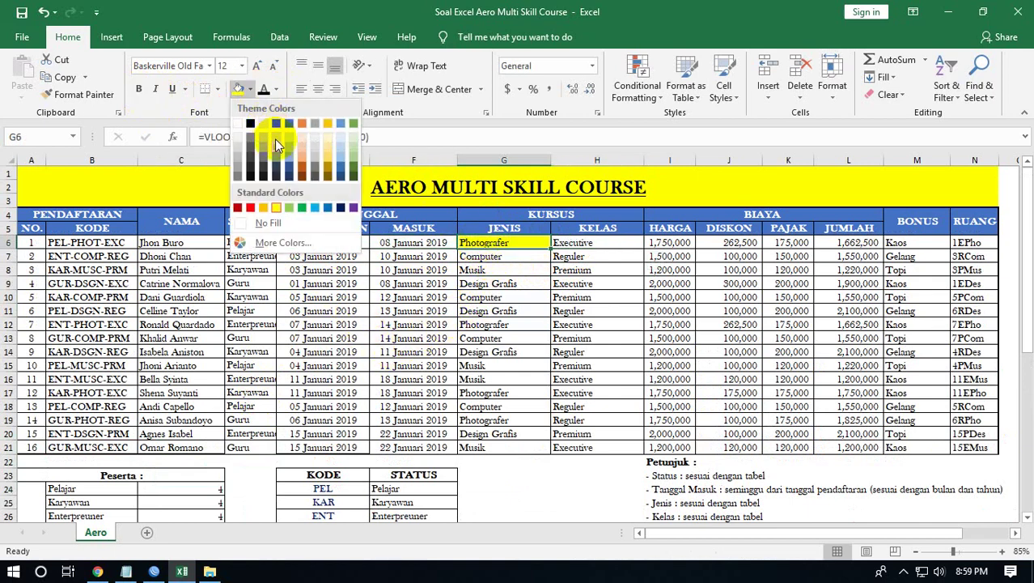
pyautogui.click(263, 222)
# - Apply a border to row D21:N21 via Format Cells
pyautogui.scroll(-2, 348, 402)
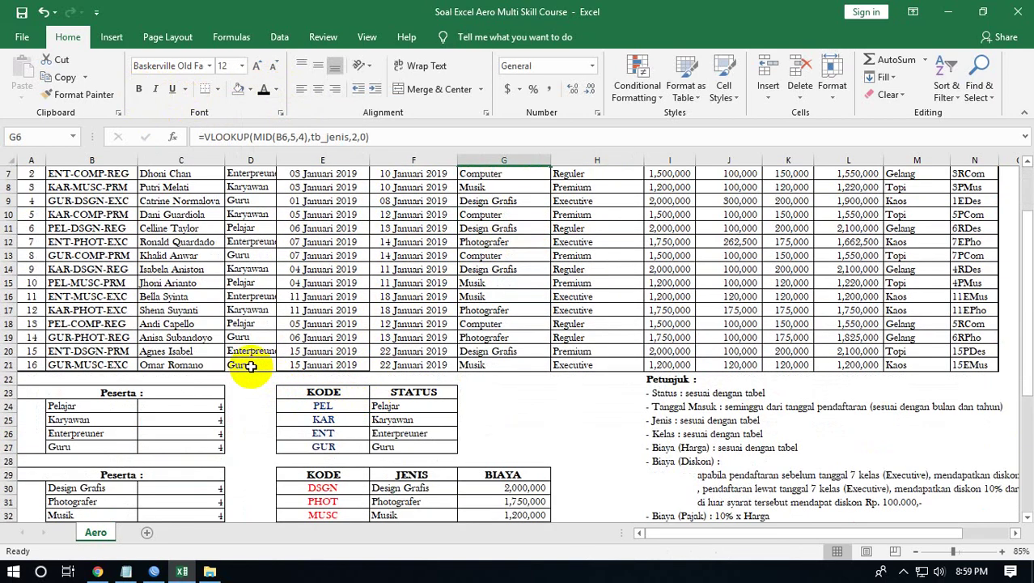
pyautogui.moveTo(243, 365); pyautogui.dragTo(971, 365)
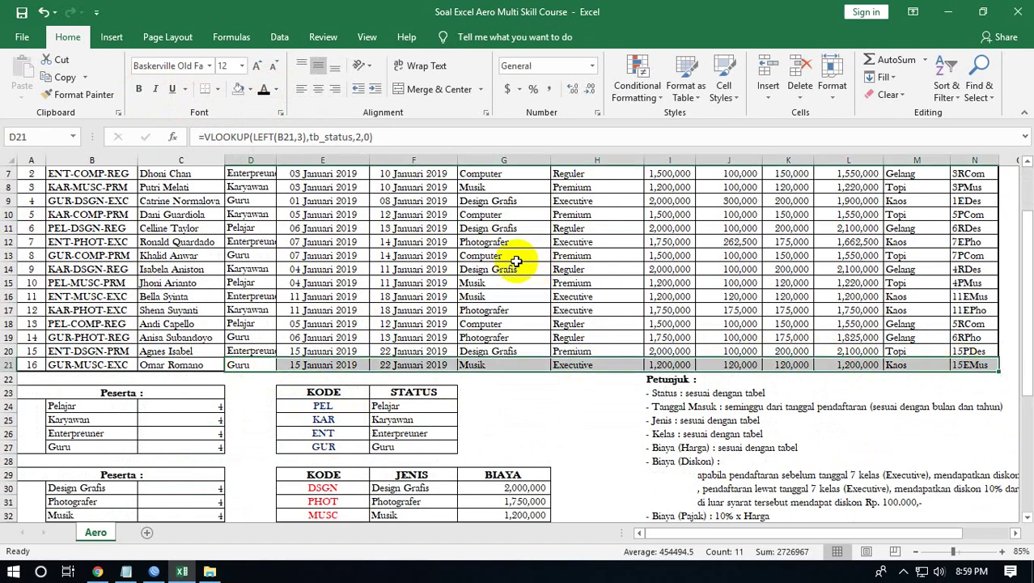
pyautogui.hotkey('ctrl', '1')
pyautogui.click(282, 166)
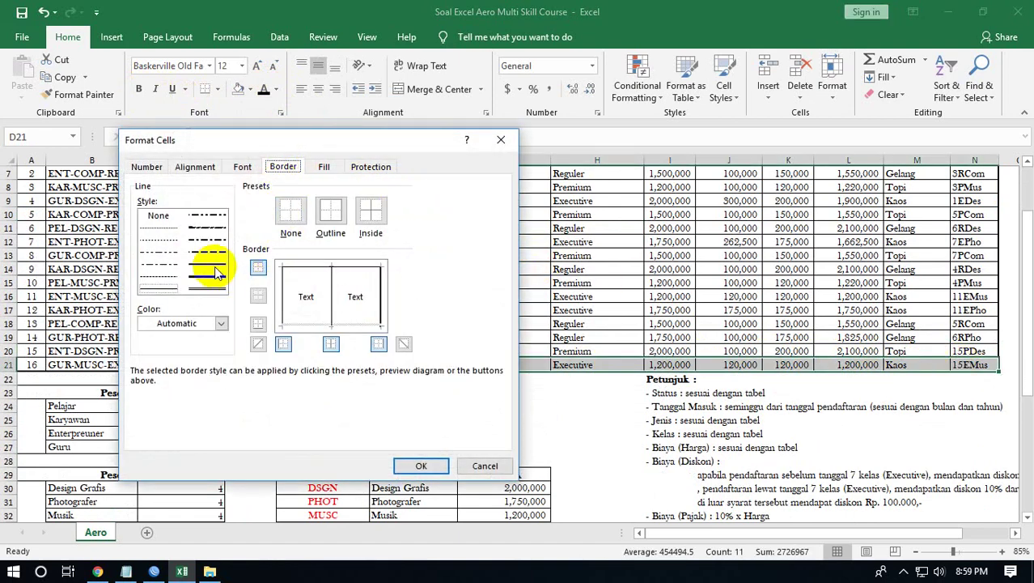
pyautogui.click(417, 465)
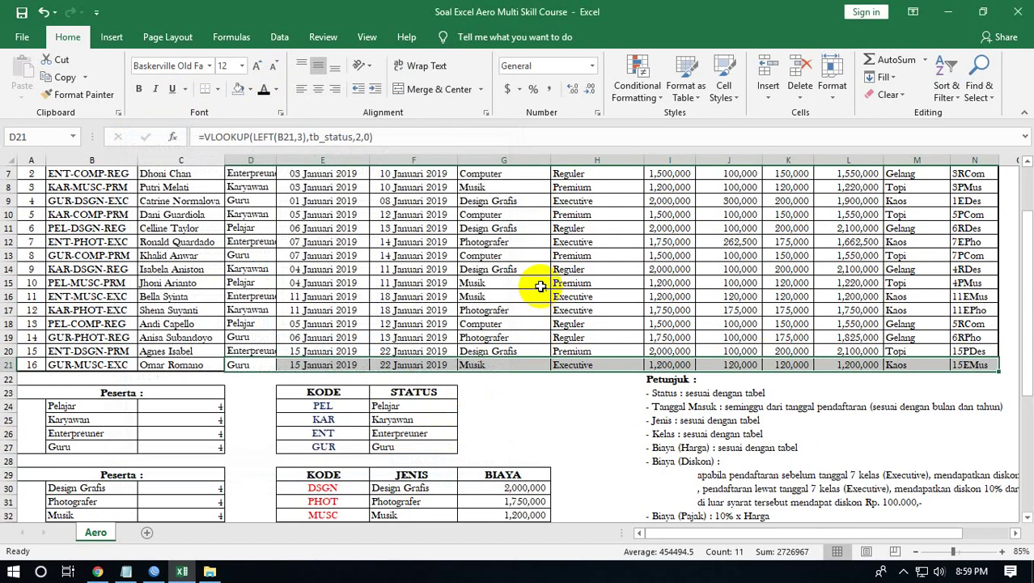
pyautogui.click(534, 285)
pyautogui.scroll(-4, 470, 344)
pyautogui.scroll(-3, 470, 348)
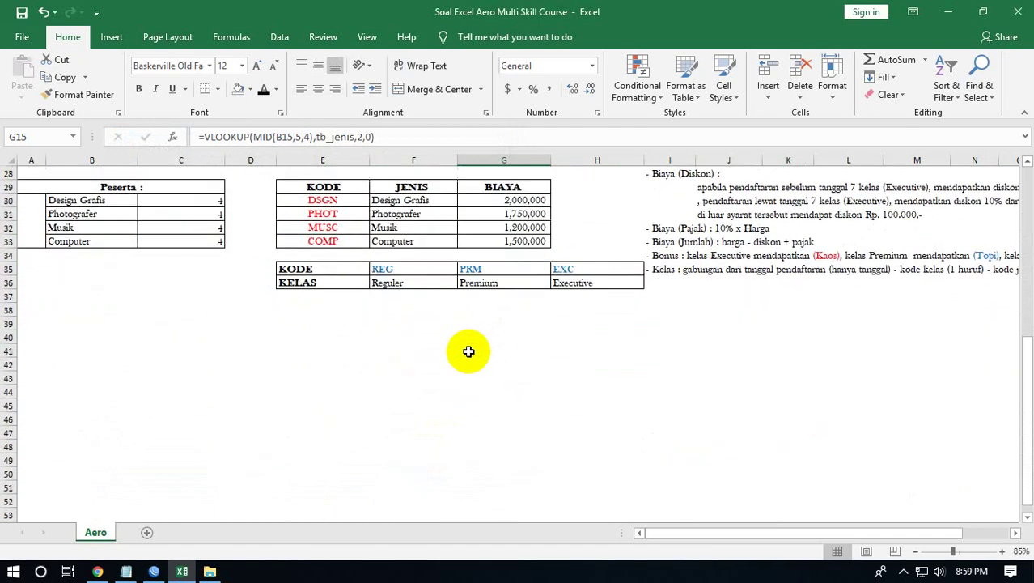
pyautogui.click(435, 415)
pyautogui.scroll(3, 470, 412)
pyautogui.scroll(5, 645, 381)
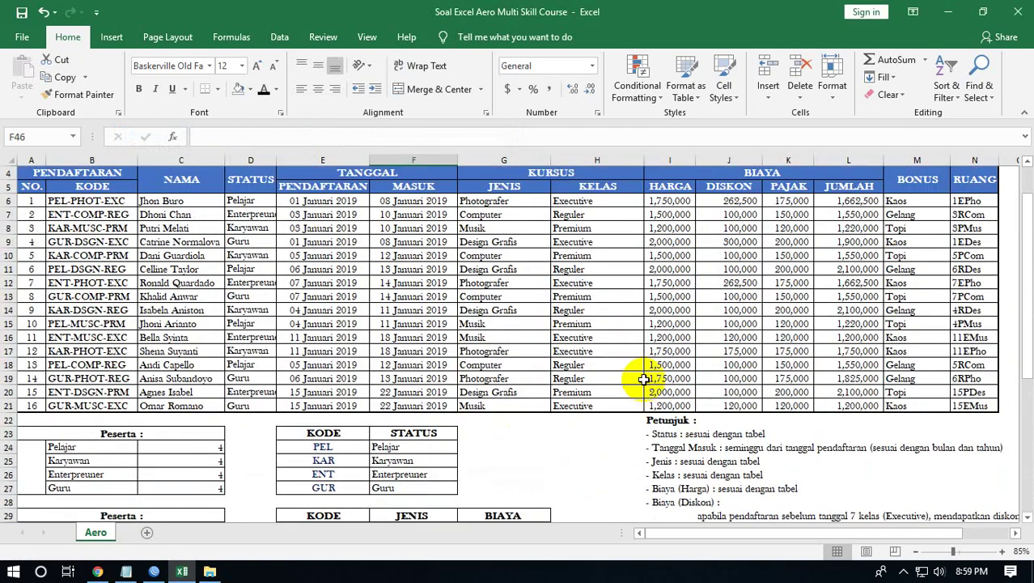
pyautogui.scroll(1, 672, 382)
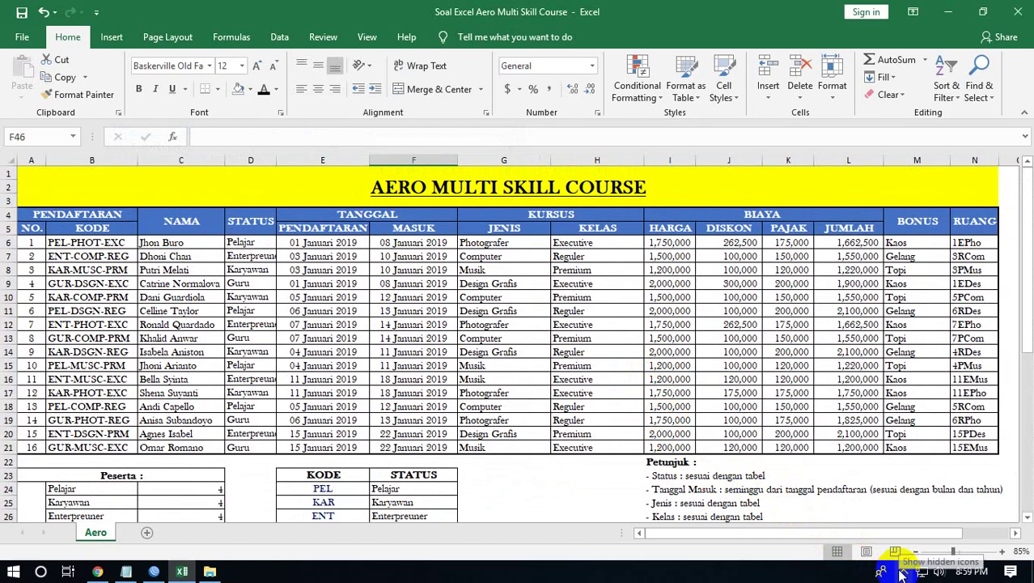